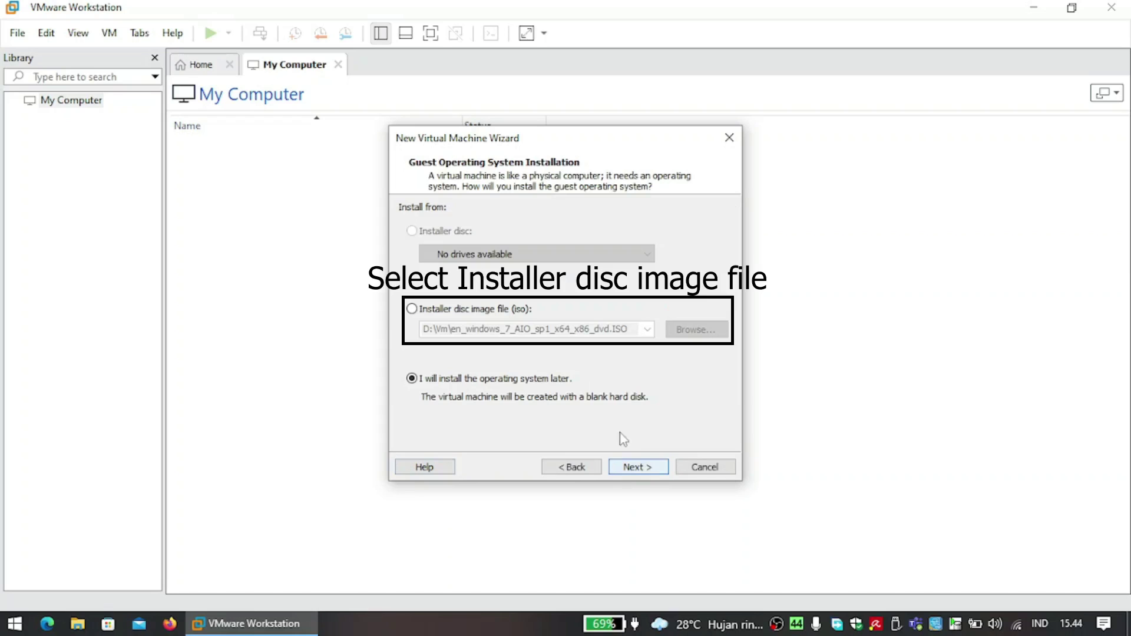
Use the Start disc image from the Lenovo ThinkPad L420 folder in OEM Recovery Media as the virtual machine's installer ISO.
left_click(495, 310)
left_click(710, 331)
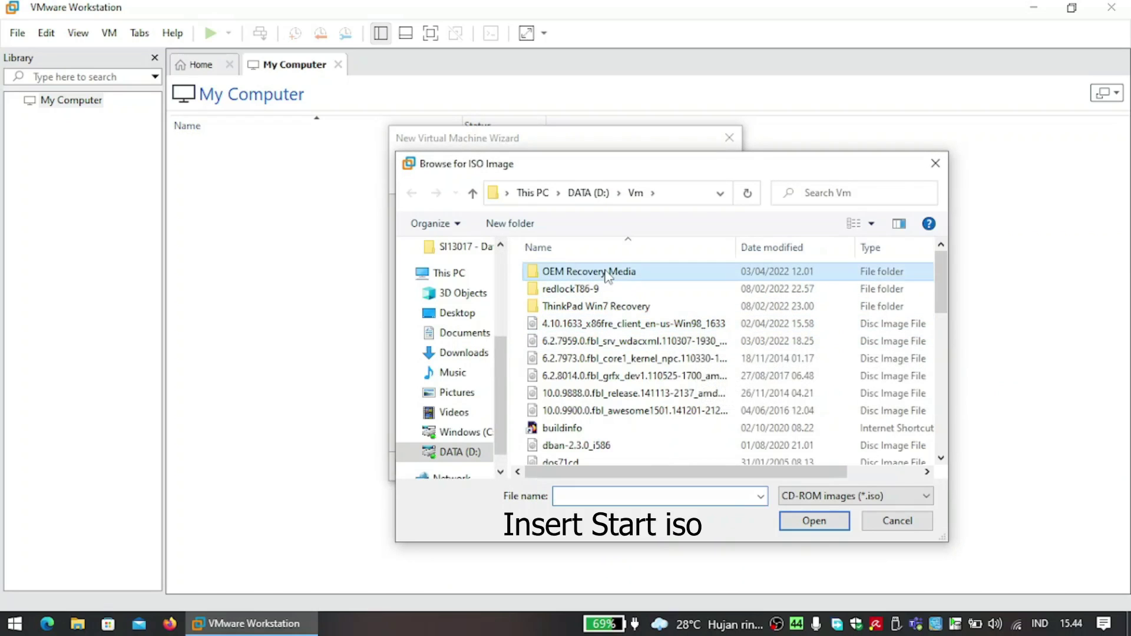
double_click(606, 272)
double_click(611, 434)
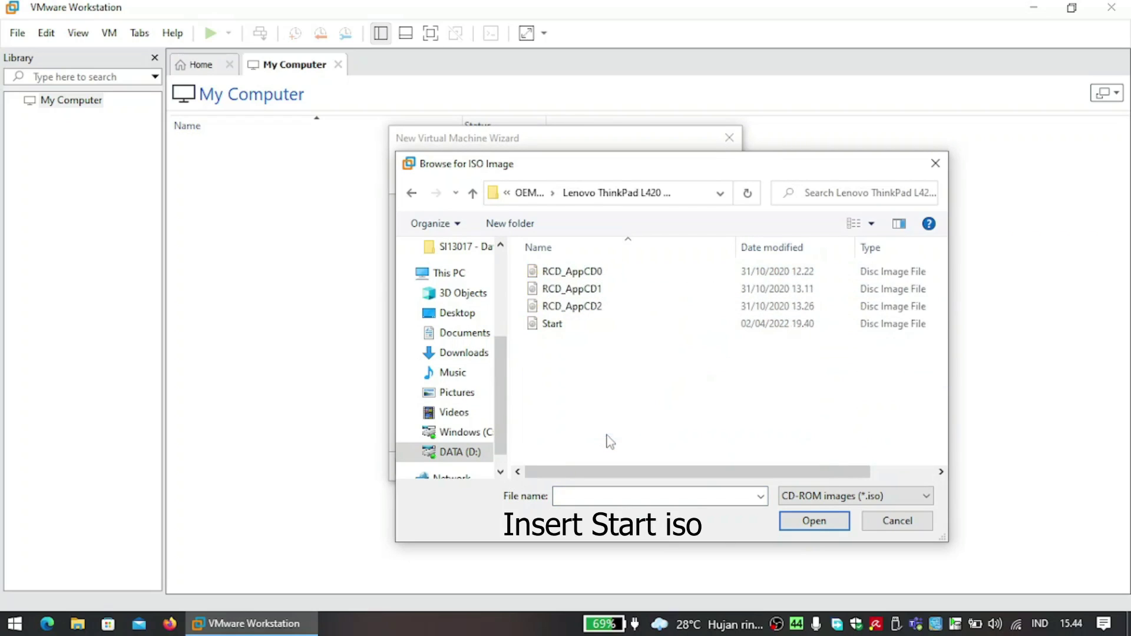
double_click(568, 326)
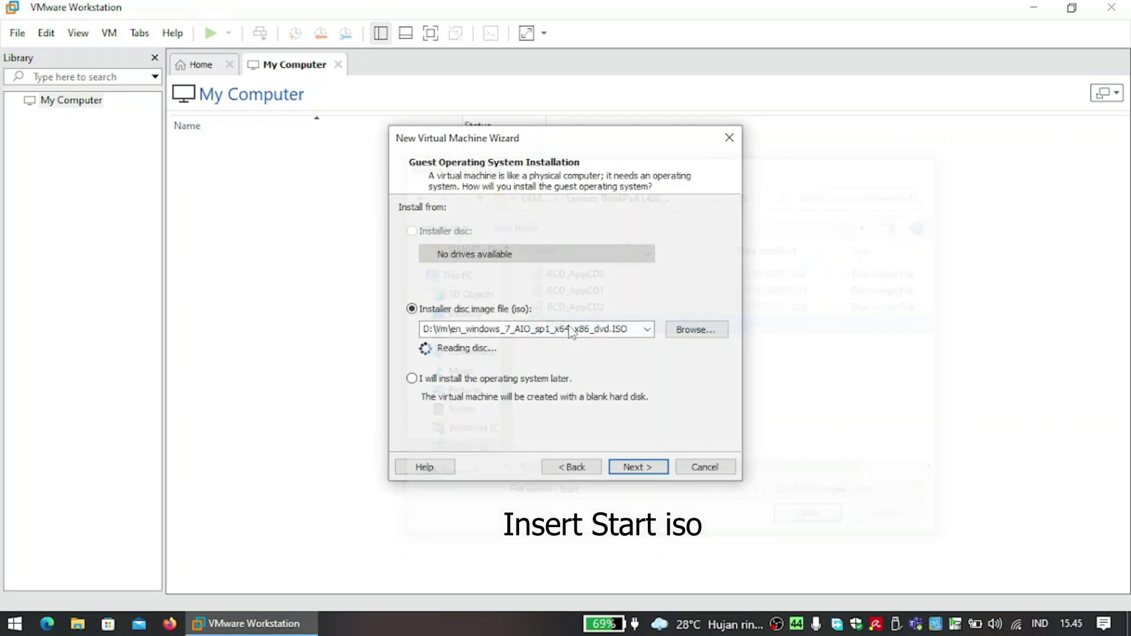
left_click(646, 466)
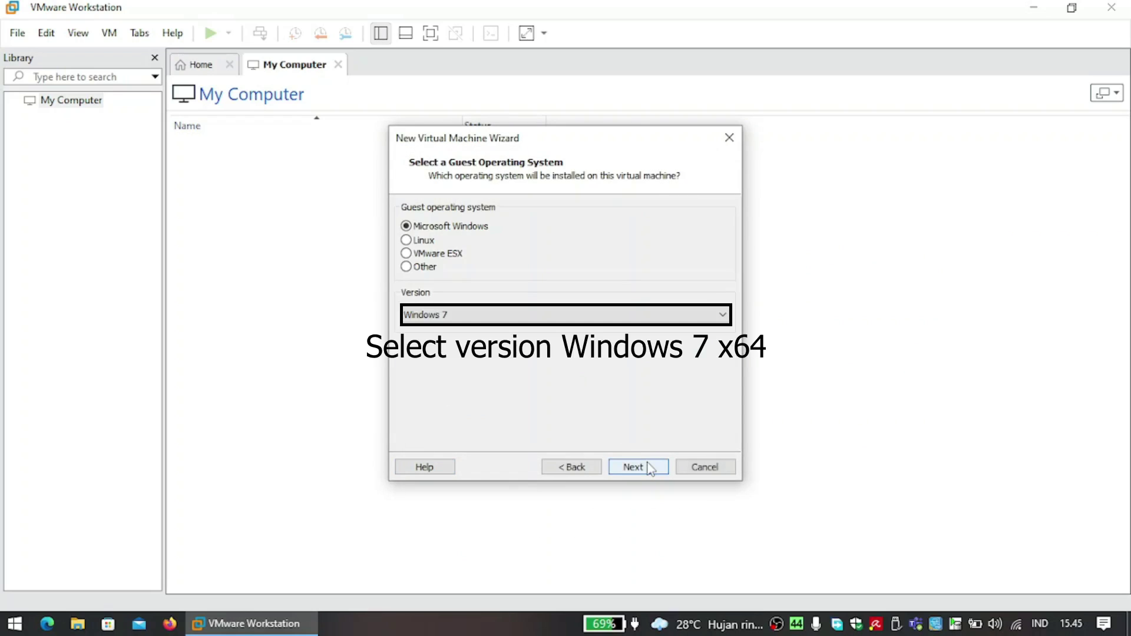
Set the Microsoft Windows guest operating system version to Windows 7 x64.
left_click(519, 315)
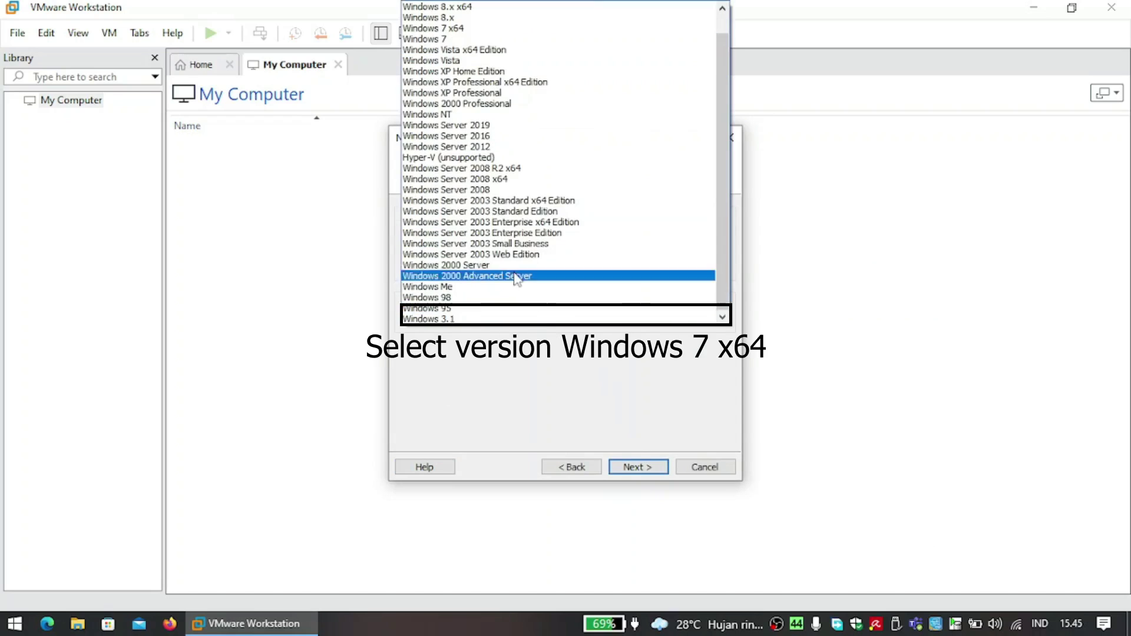
left_click(480, 28)
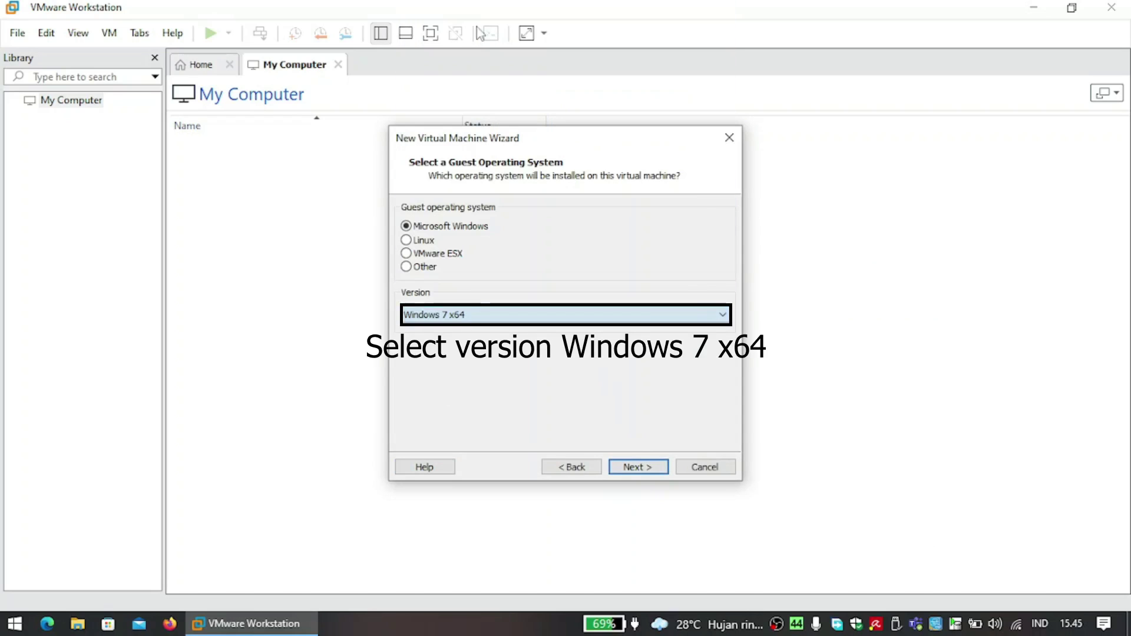
left_click(638, 466)
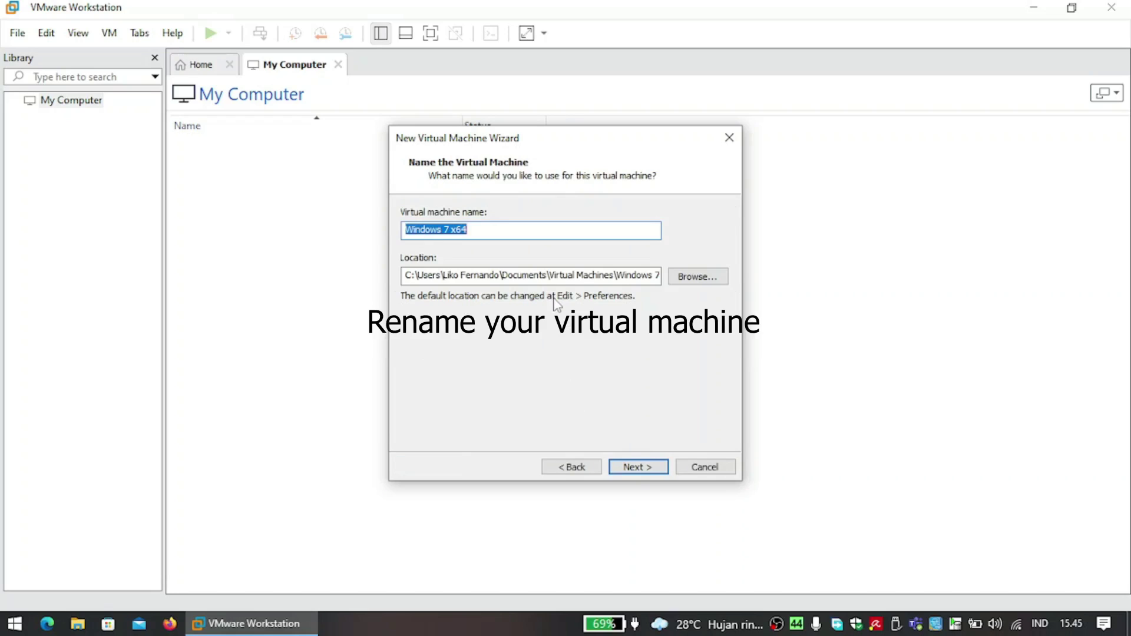
Name the virtual machine "Lenovo ThinkPad L420 Windows 7" and keep BIOS as its firmware type.
type("Lenovo ThinkPad L420")
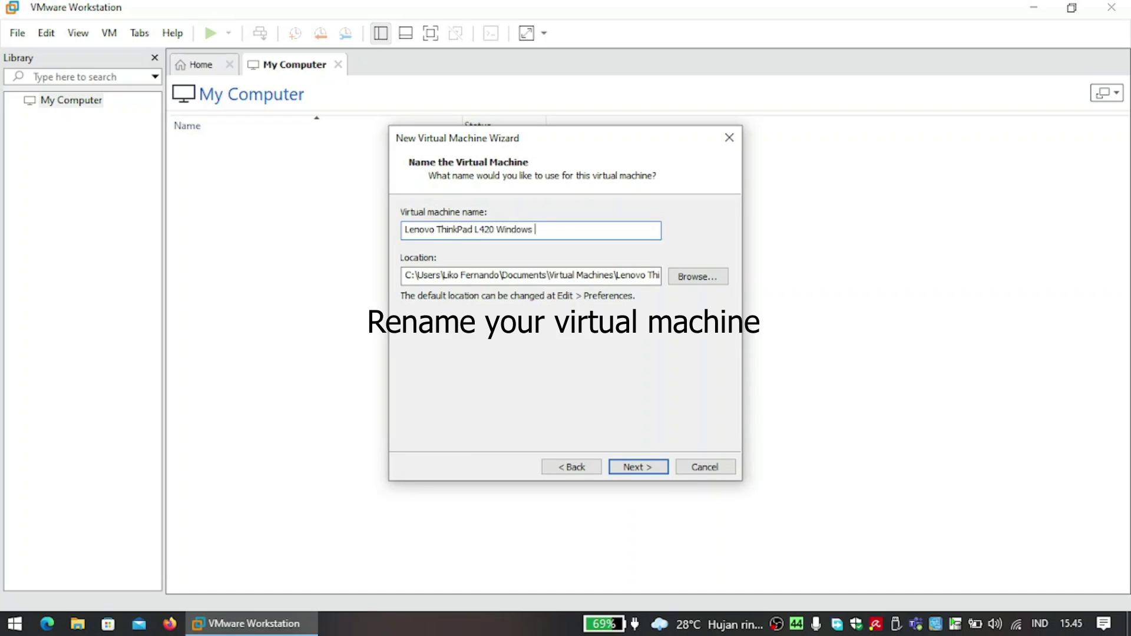
left_click(656, 469)
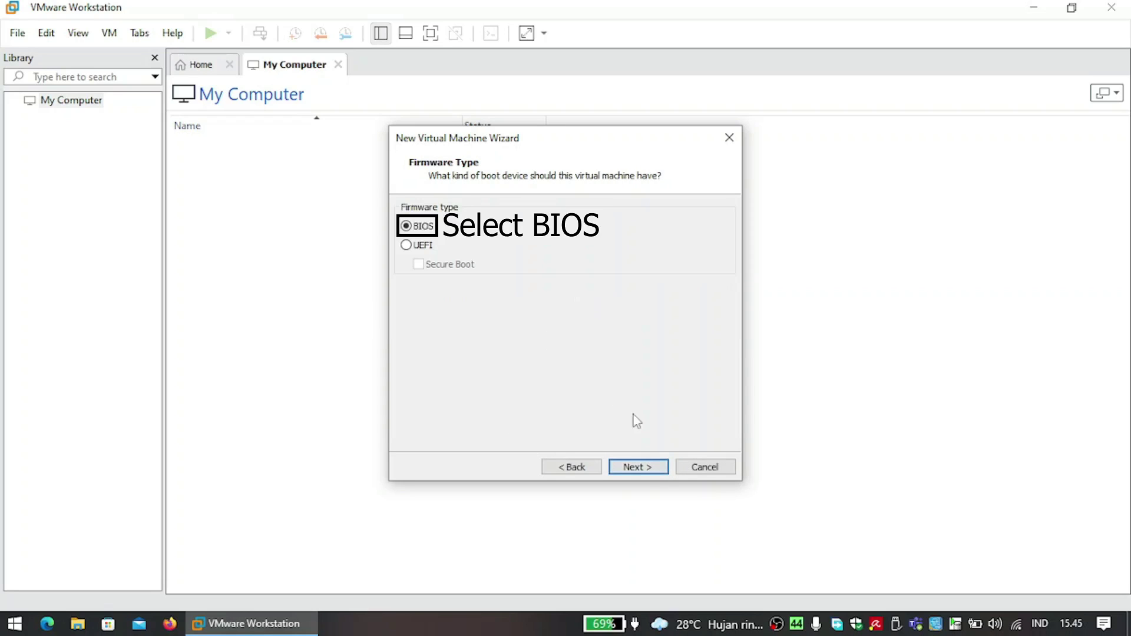
left_click(644, 469)
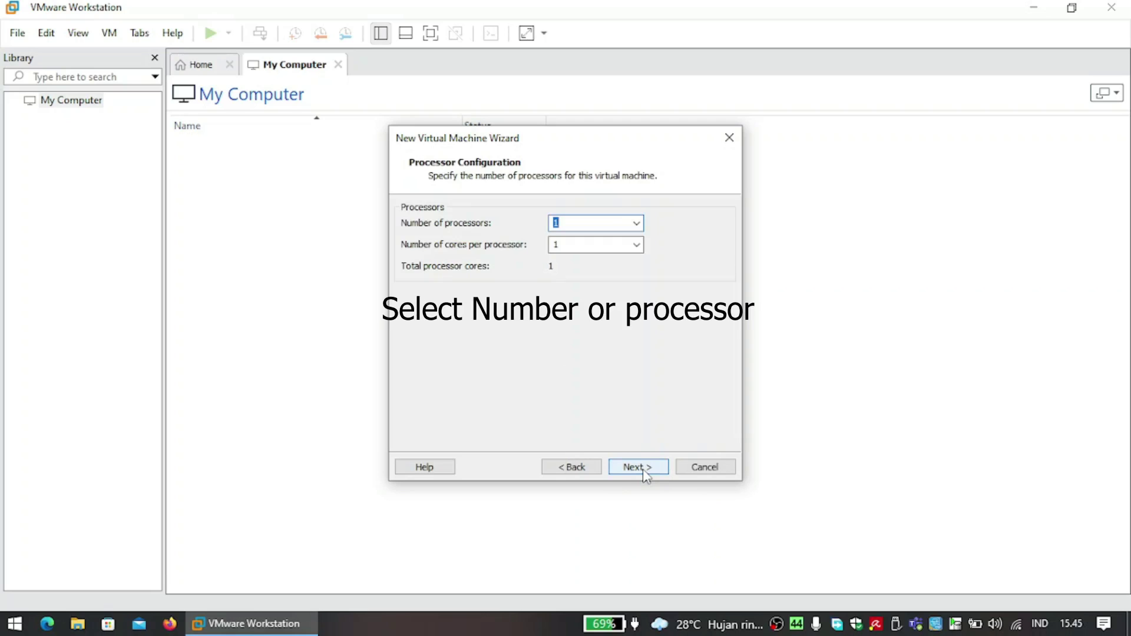
Accept the hardware settings of one single-core processor, 2048 MB of memory, NAT networking and the LSI Logic SAS controller.
left_click(644, 468)
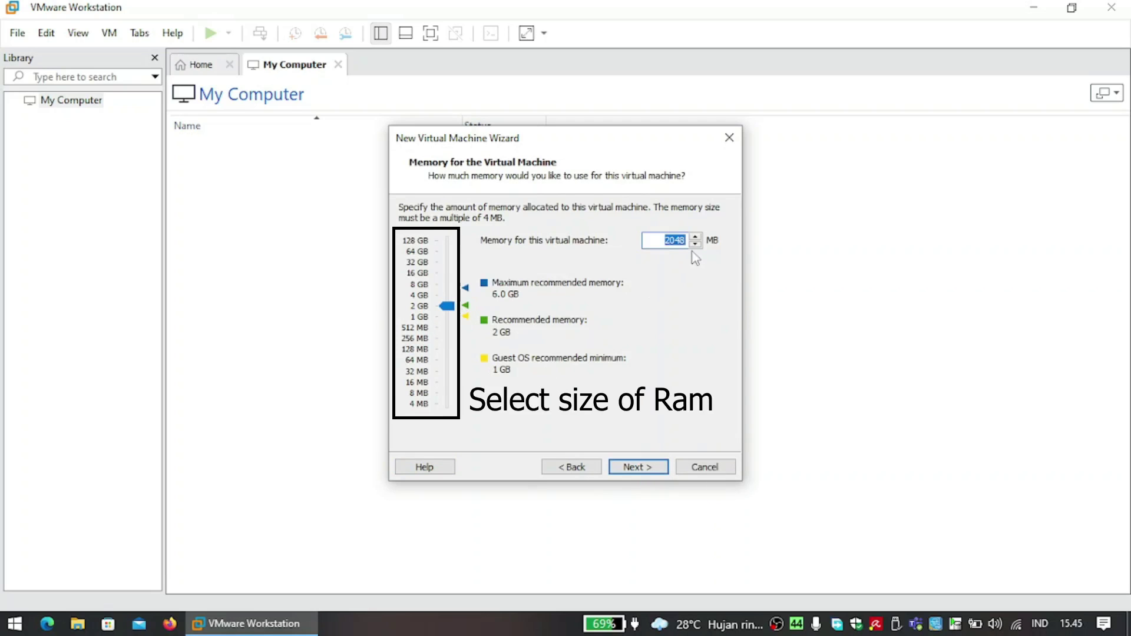
left_click(648, 469)
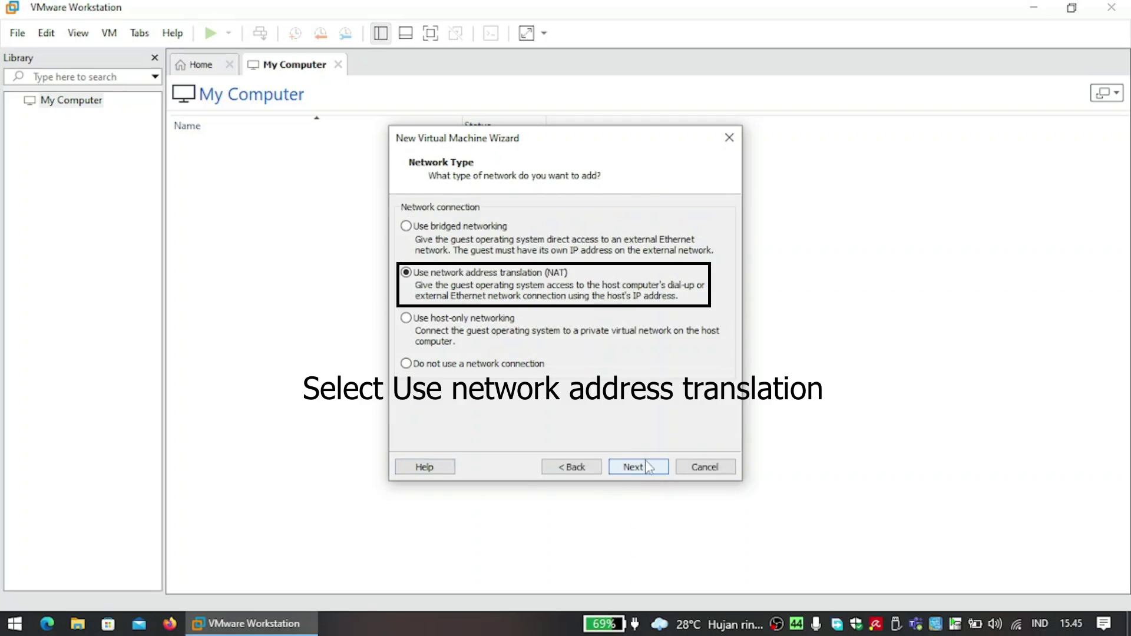
left_click(646, 465)
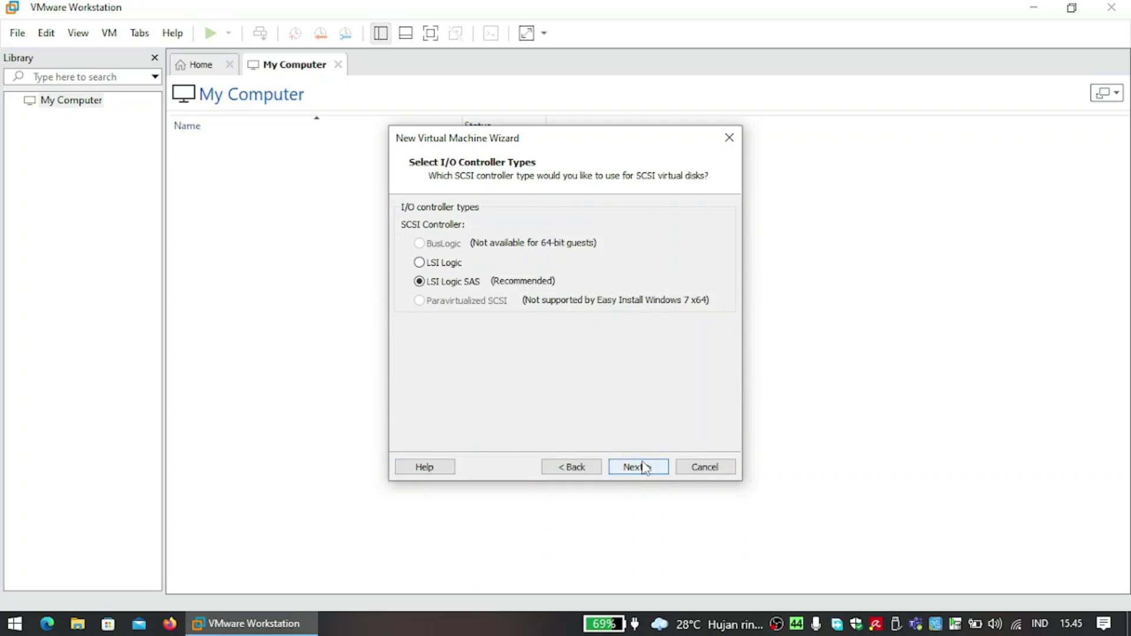
left_click(645, 467)
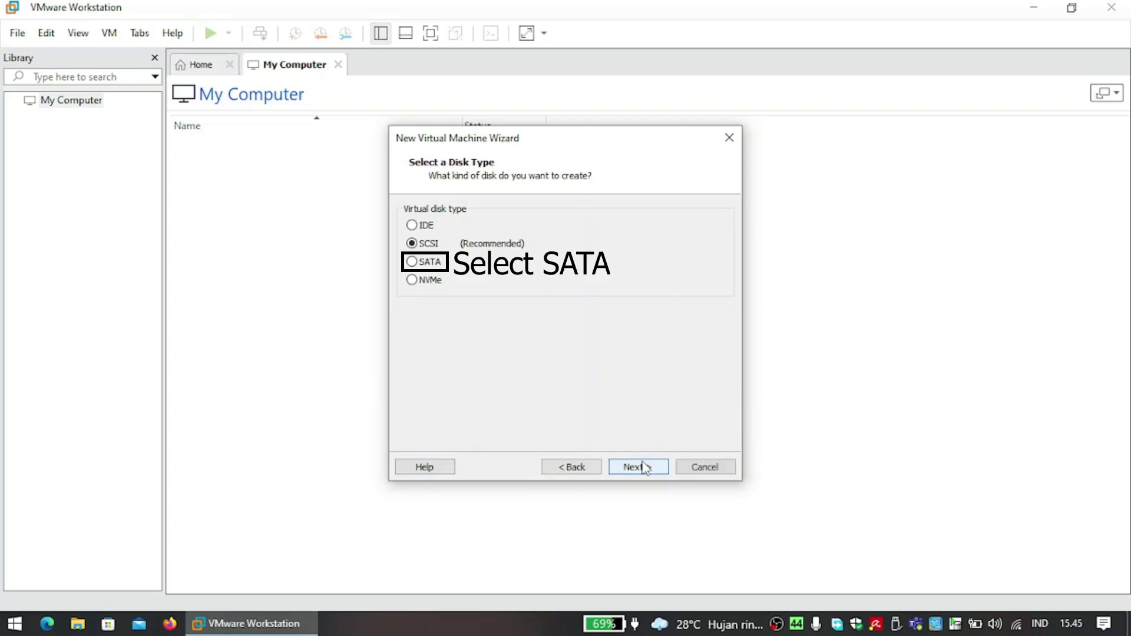
Add a new 60 GB SATA virtual disk split into multiple files and finish creating the virtual machine.
left_click(412, 262)
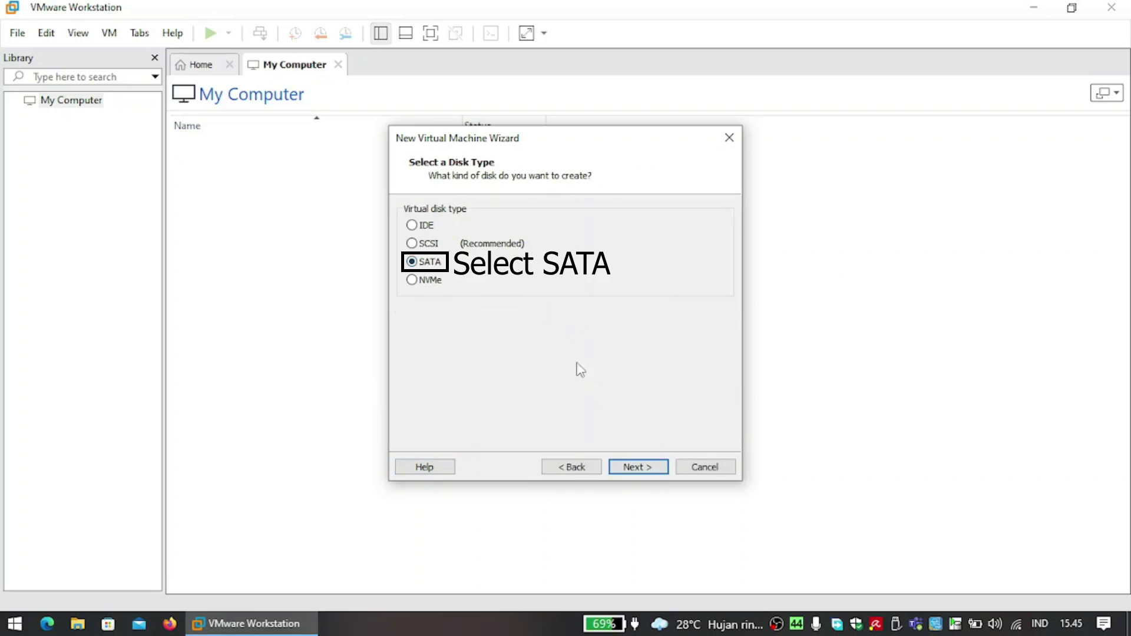
left_click(648, 467)
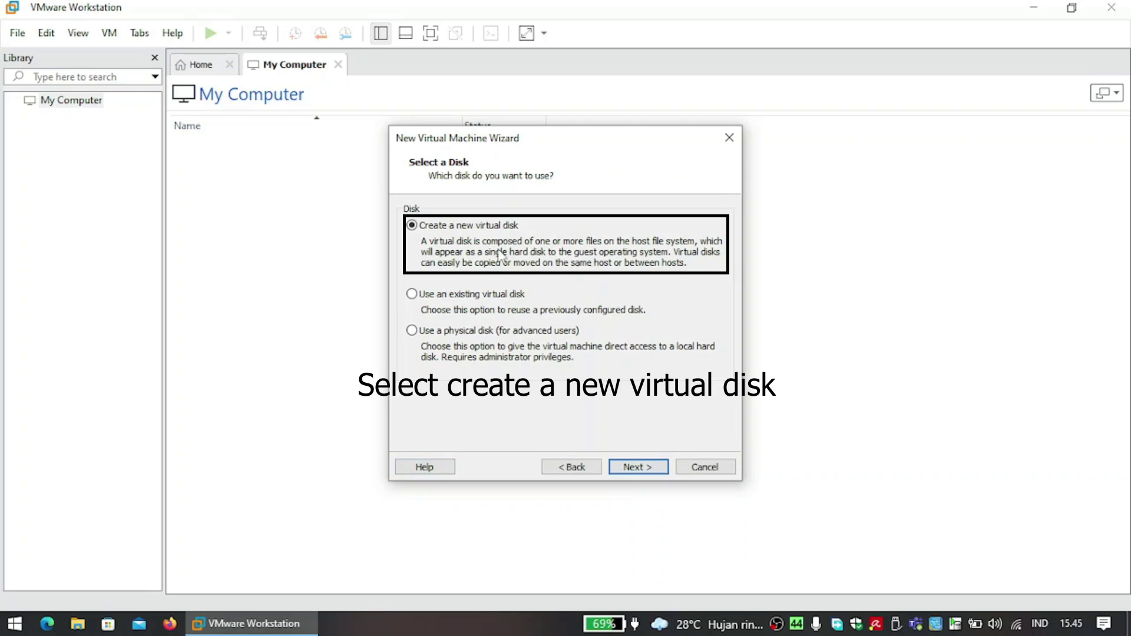
left_click(639, 467)
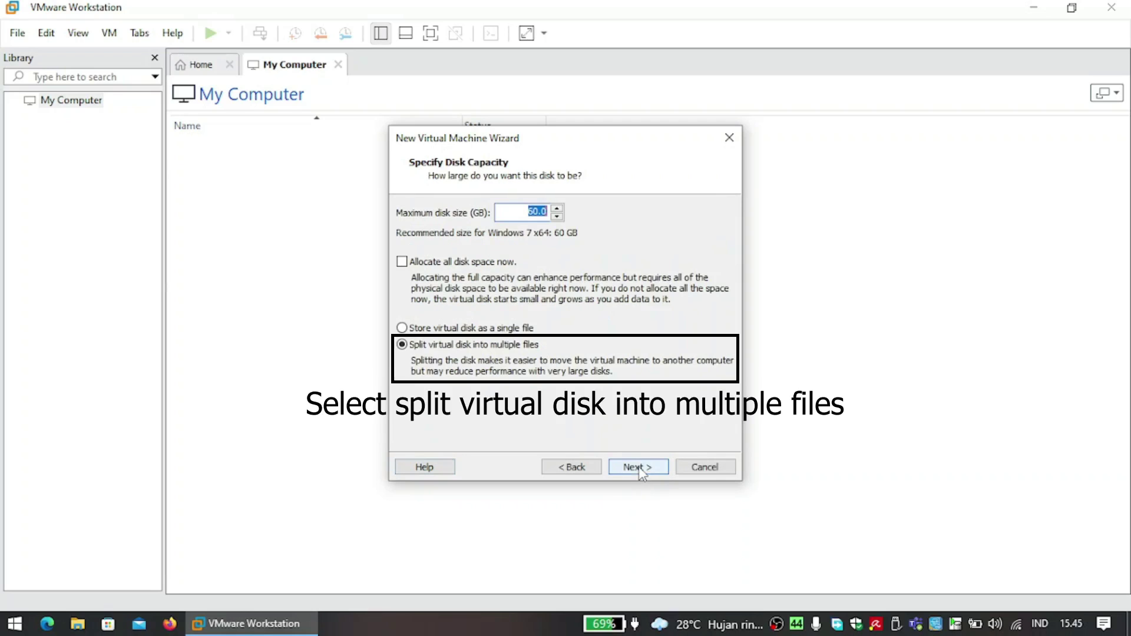
left_click(639, 467)
left_click(639, 467)
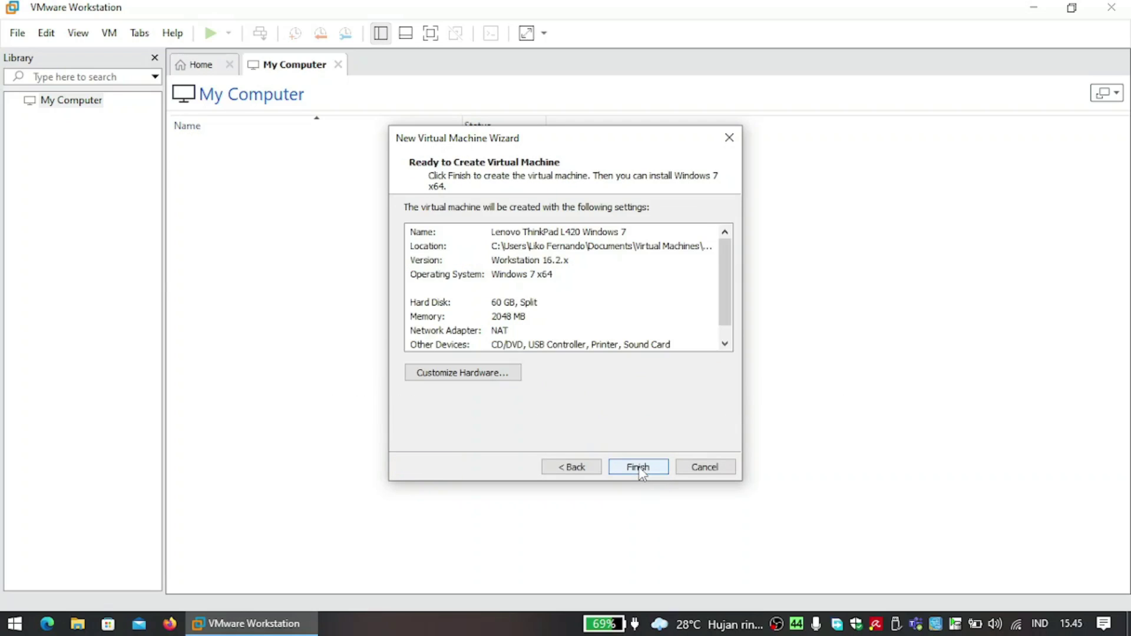
left_click(639, 468)
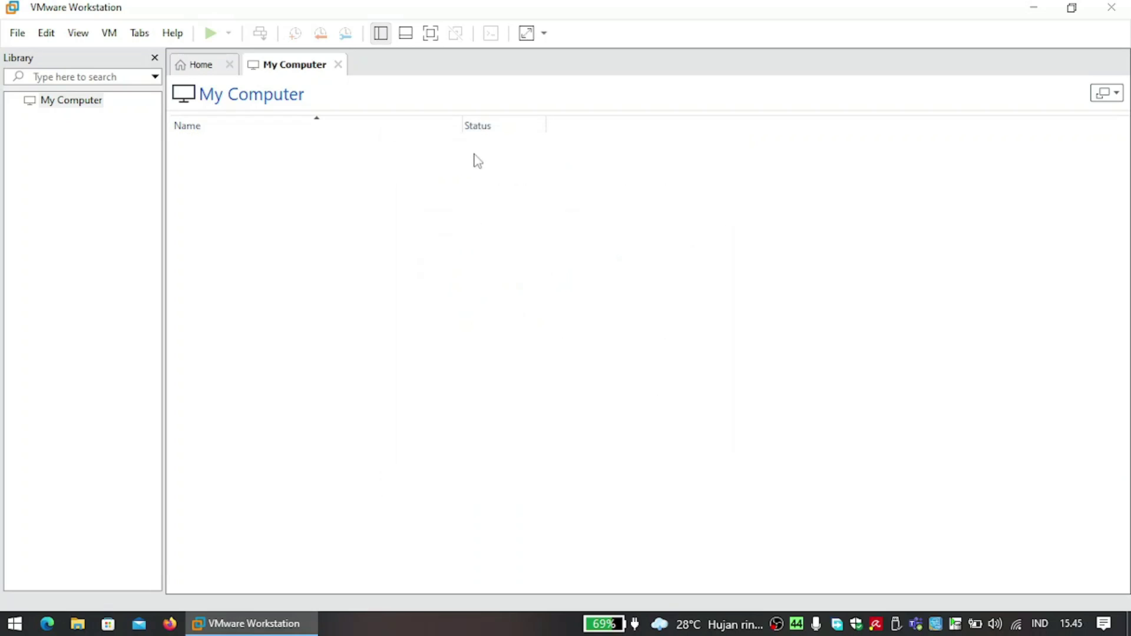
Switch to full-screen view and power on the Lenovo ThinkPad L420 Windows 7 virtual machine.
left_click(430, 33)
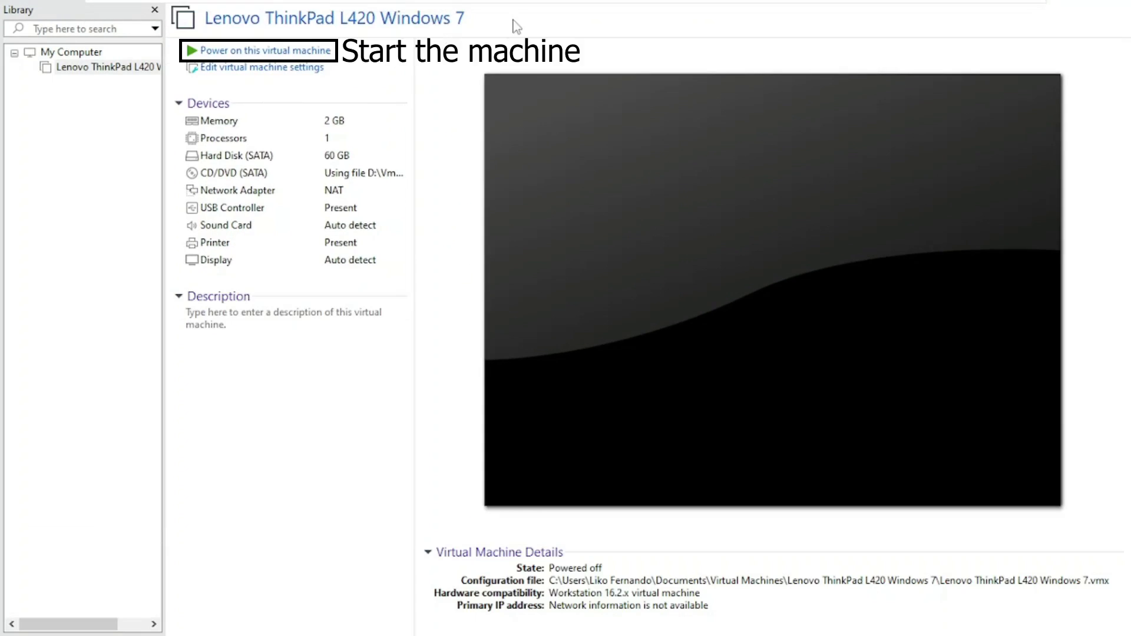
left_click(274, 52)
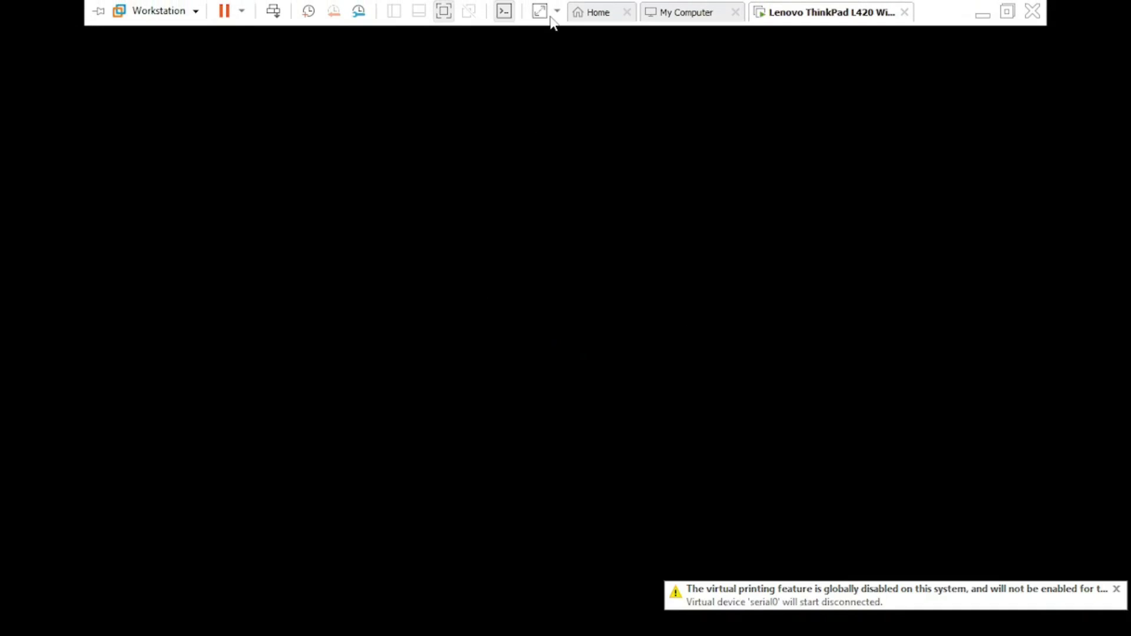
left_click(548, 36)
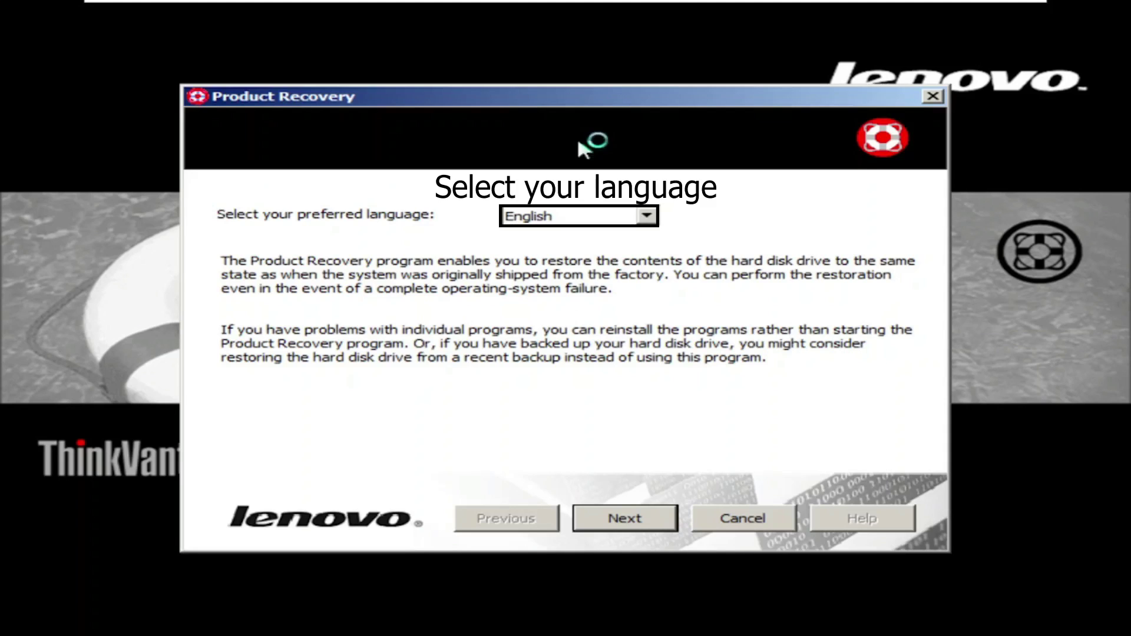
Keep English as the Product Recovery language and agree to the terms and conditions.
left_click(563, 217)
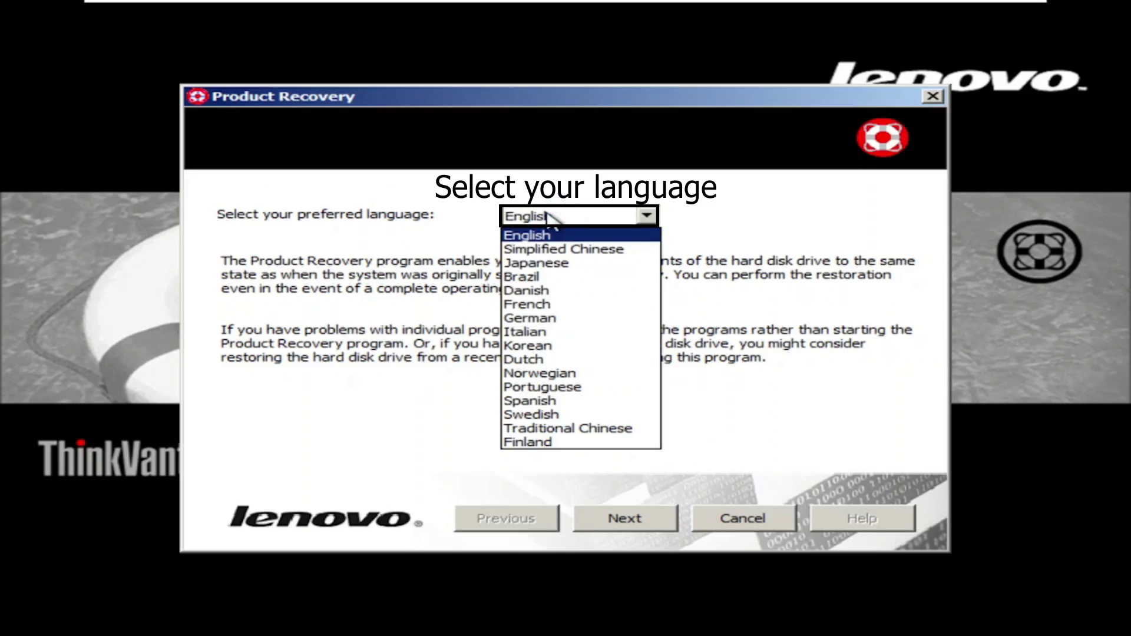
left_click(547, 216)
left_click(625, 521)
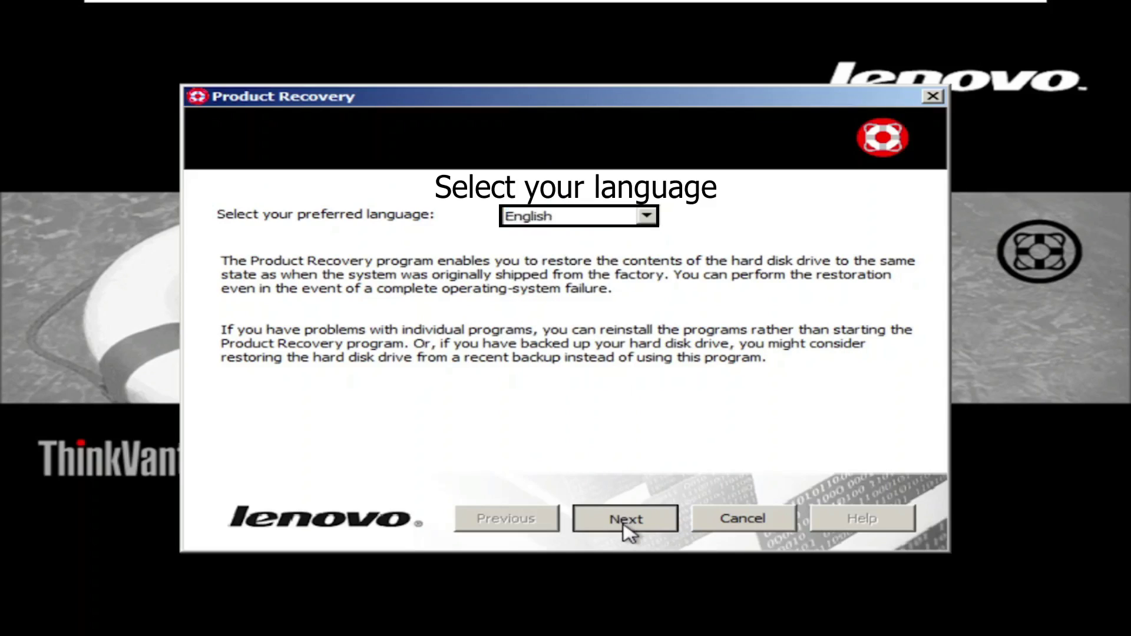
left_click(405, 394)
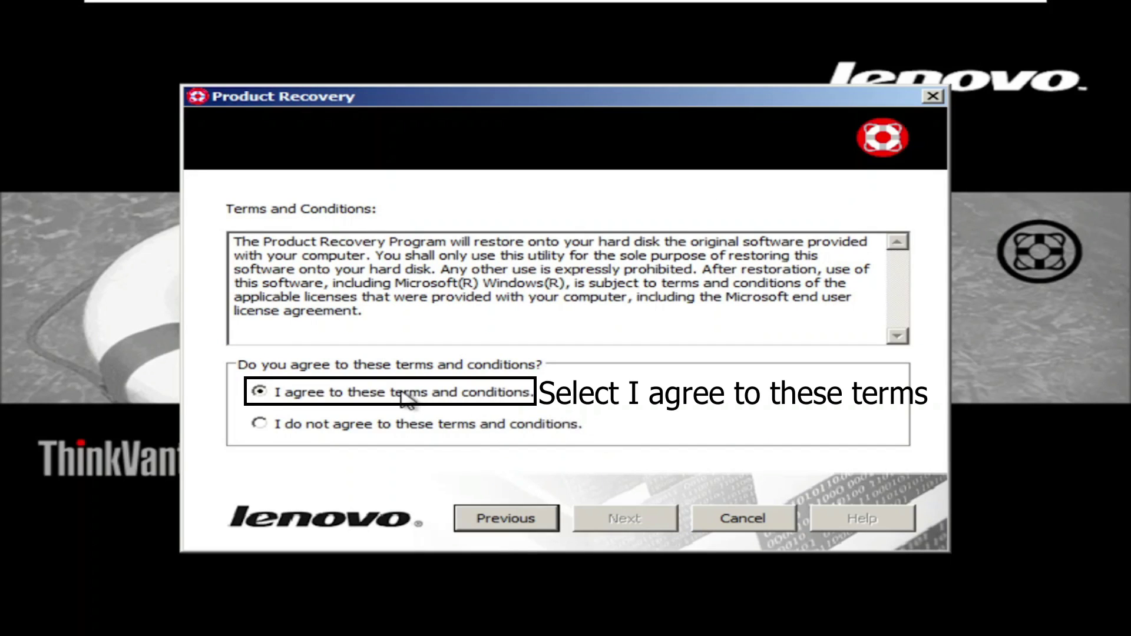
left_click(621, 521)
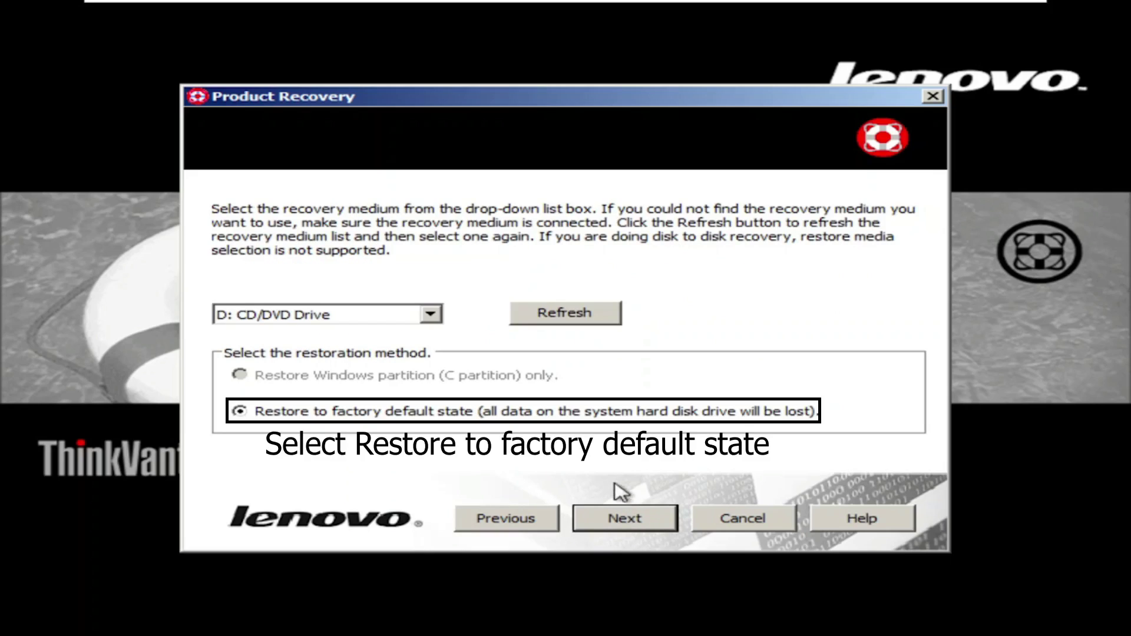
Start the restore to factory default state with D: CD/DVD Drive as recovery medium, accepting the data loss.
left_click(431, 315)
left_click(429, 330)
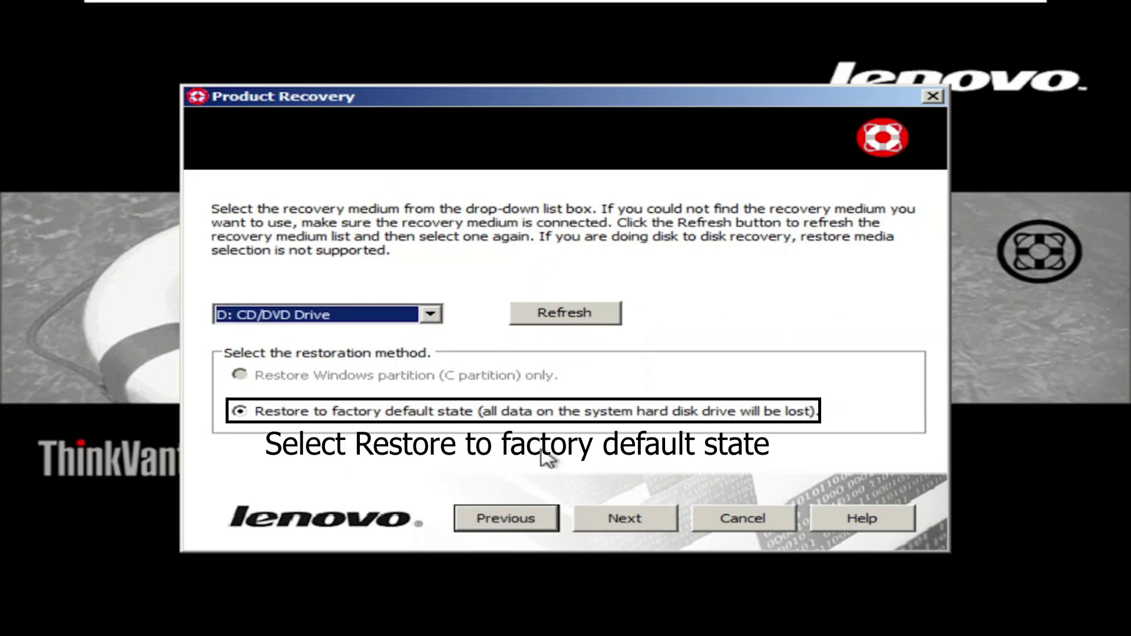
left_click(639, 528)
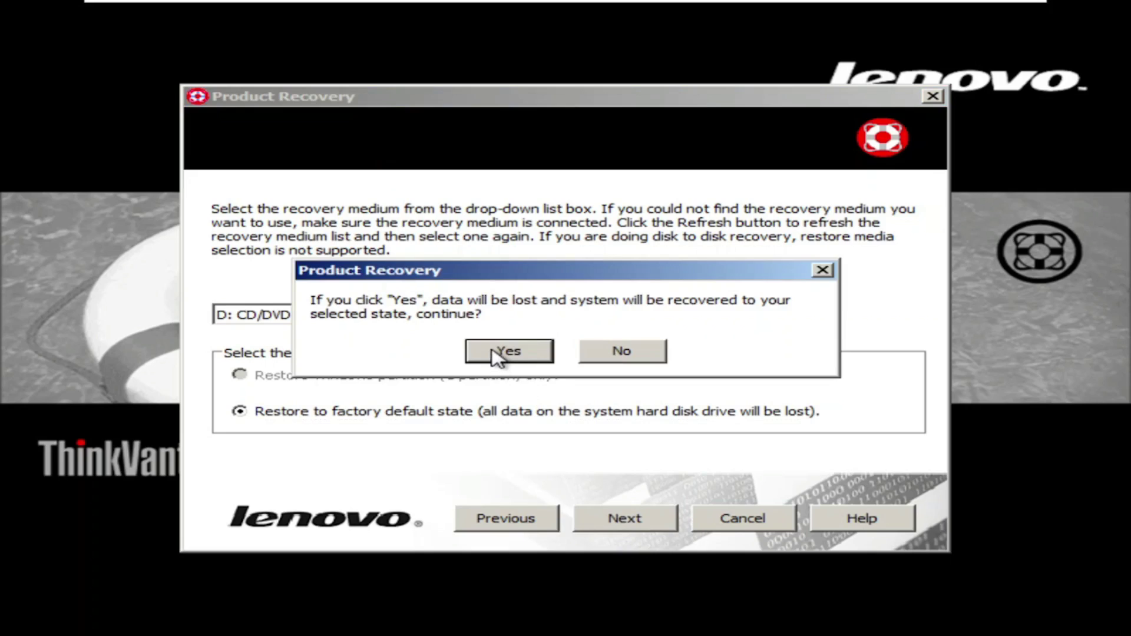
left_click(497, 352)
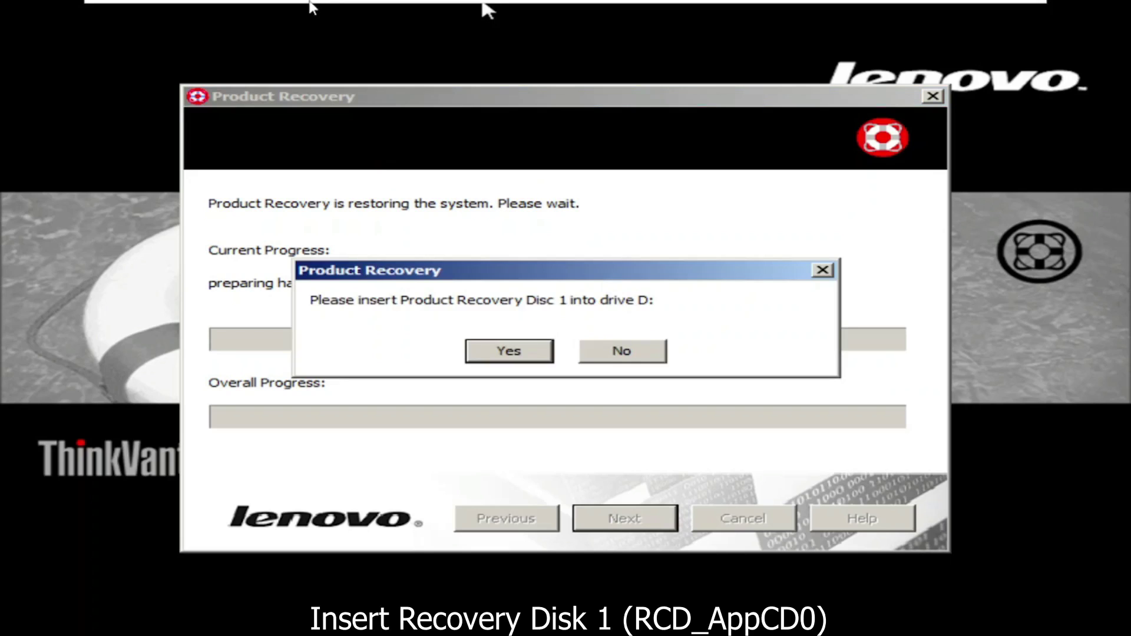
Load the RCD_AppCD0 ISO image into the virtual CD/DVD (SATA) drive and continue the recovery with disc 1.
mouse_move(406, 6)
left_click(182, 10)
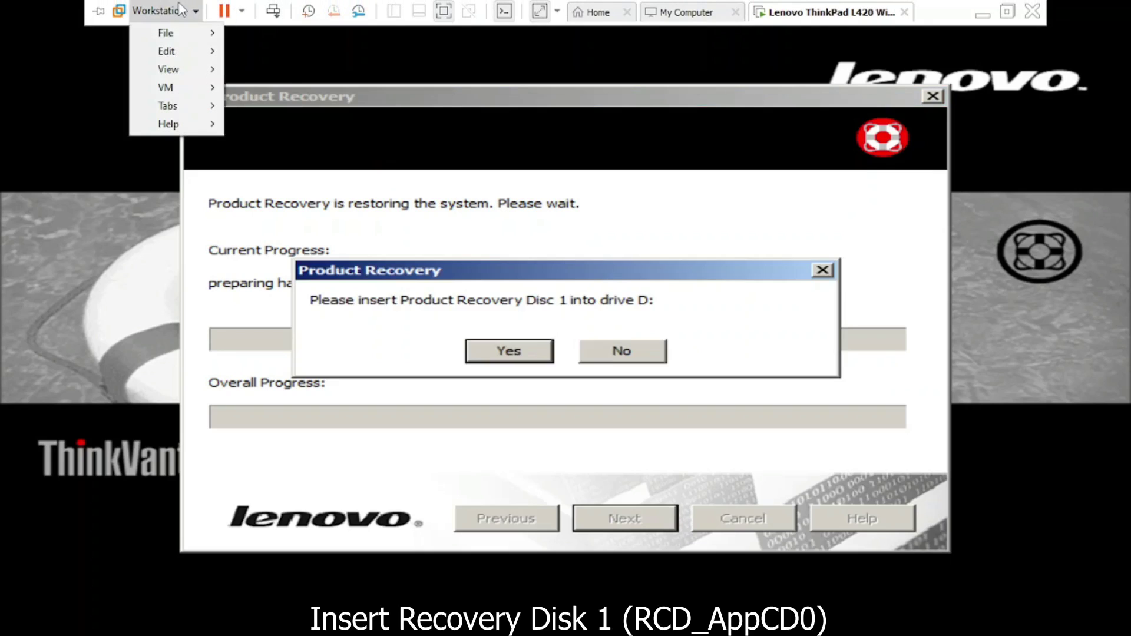
mouse_move(175, 93)
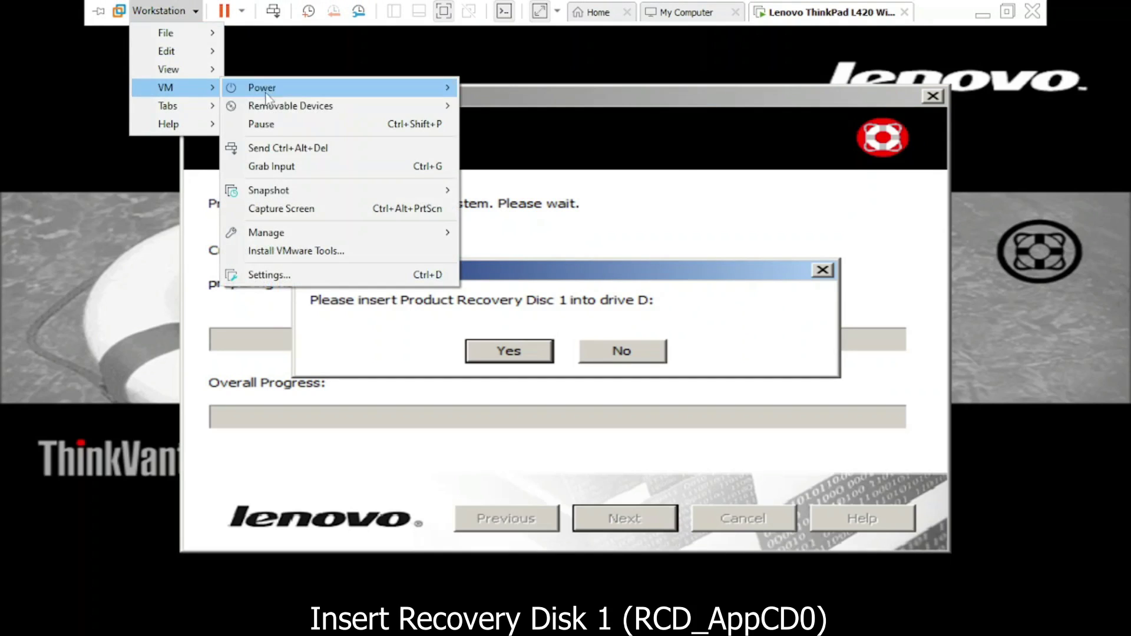
mouse_move(333, 108)
mouse_move(582, 113)
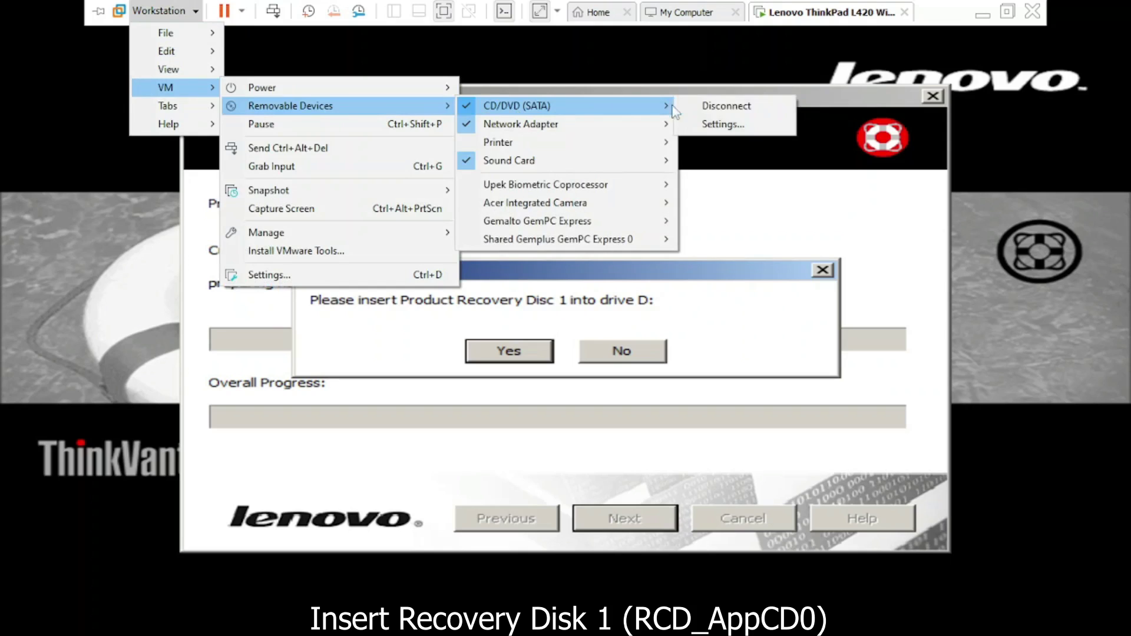
left_click(747, 121)
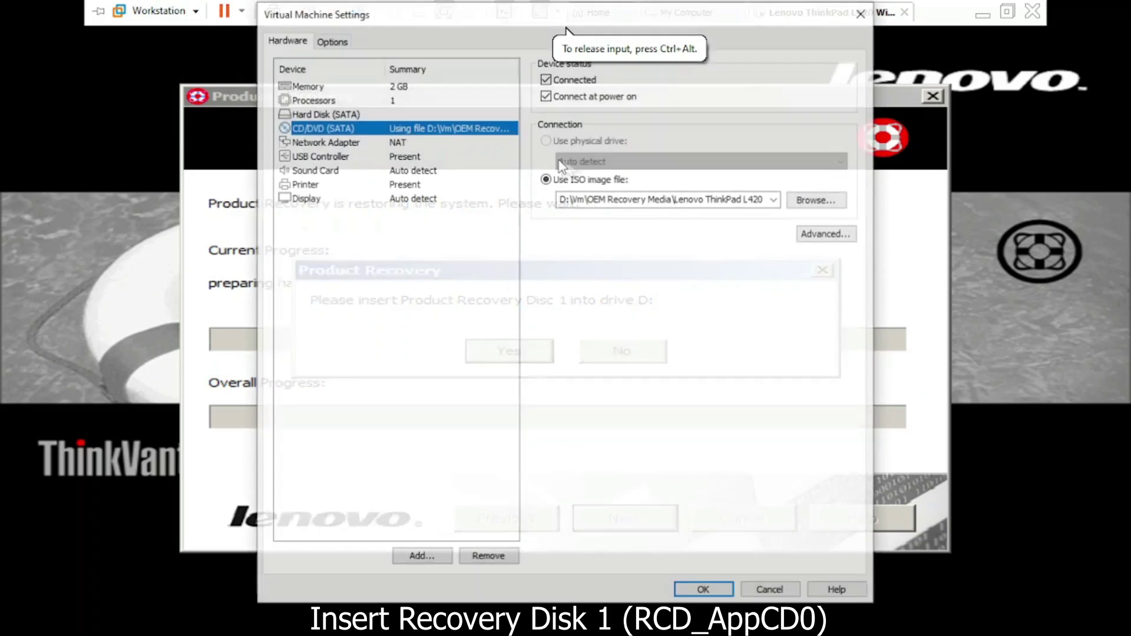
left_click(816, 200)
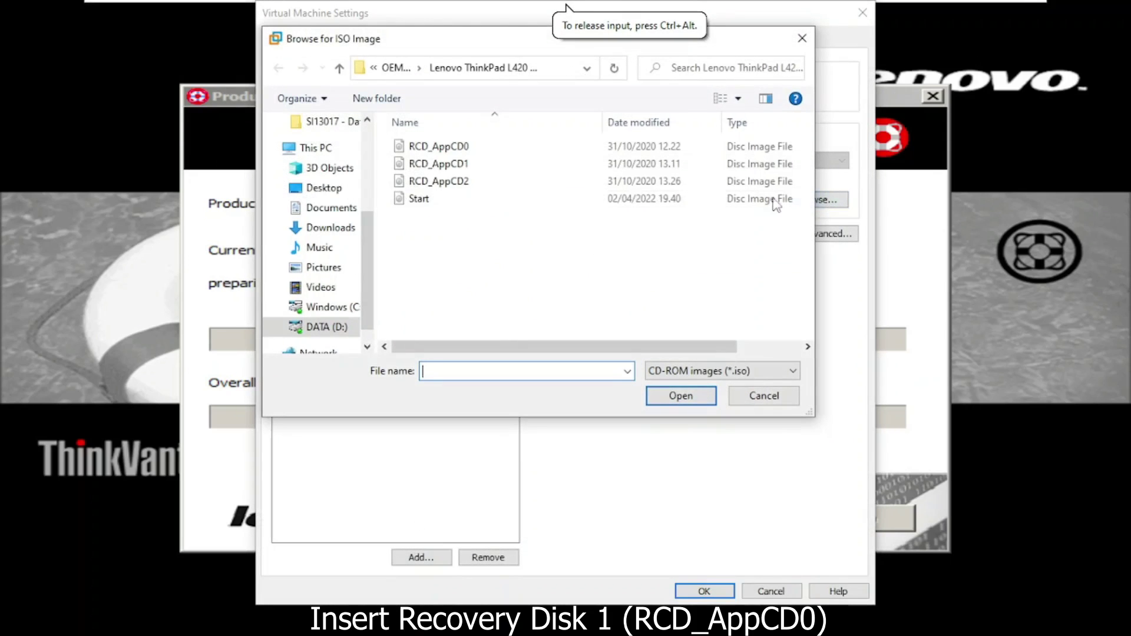
double_click(462, 152)
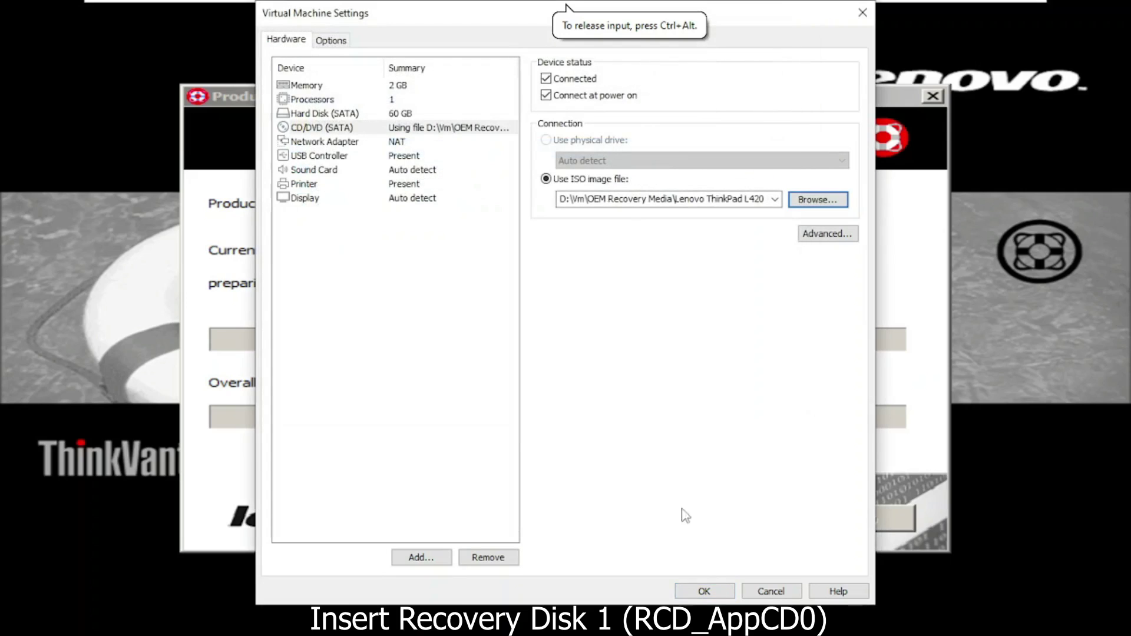
left_click(704, 591)
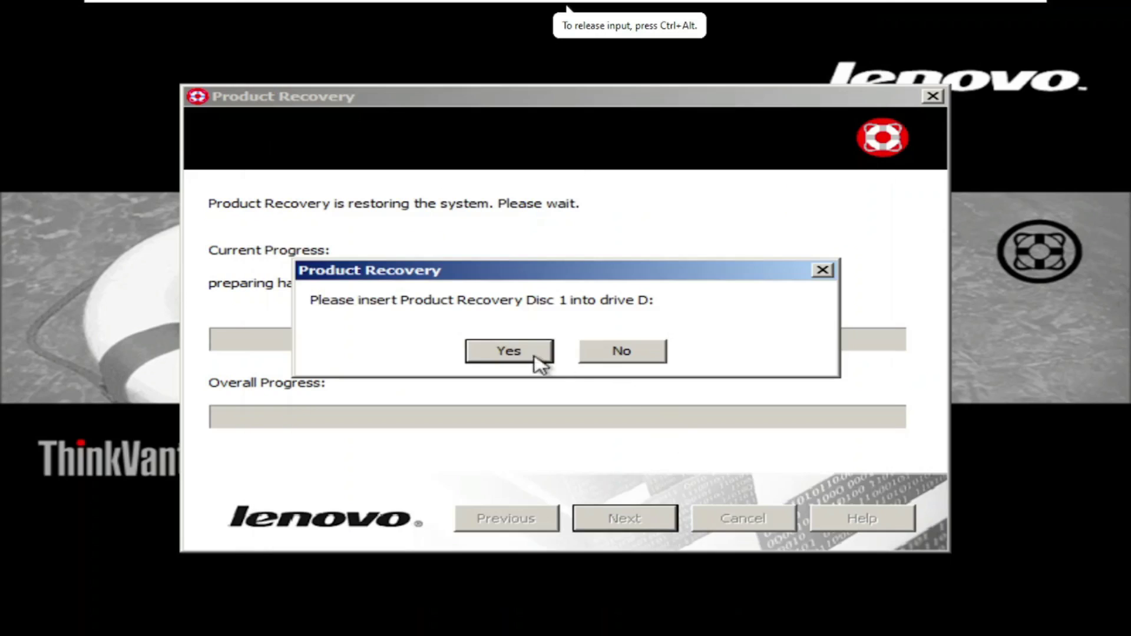
left_click(496, 349)
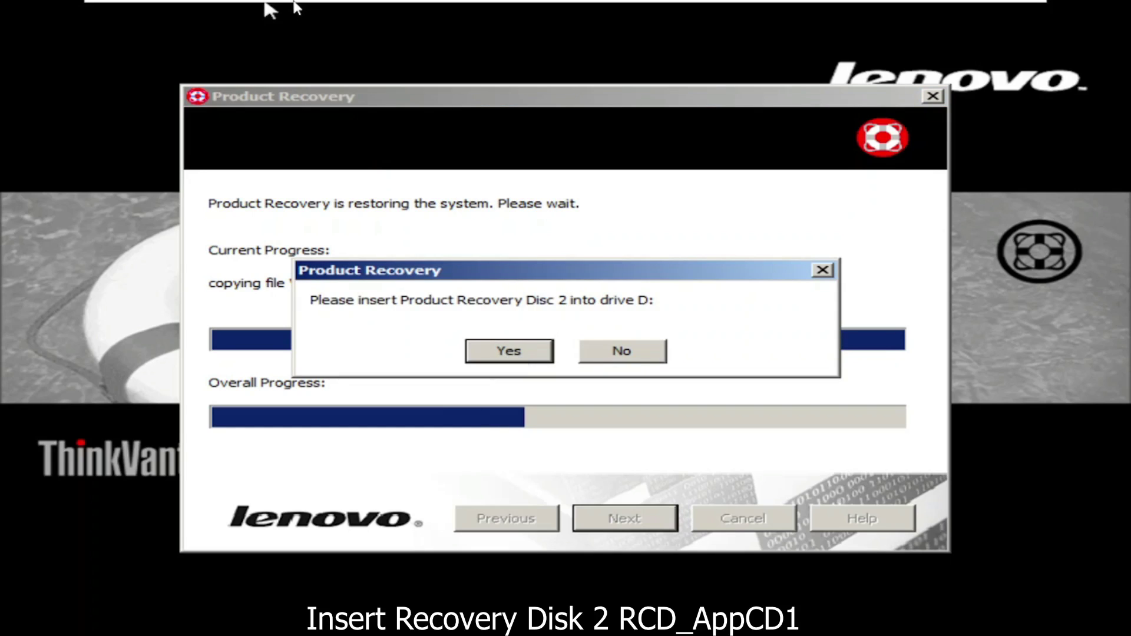
Swap the virtual CD/DVD (SATA) drive's image to the RCD_AppCD1 ISO and continue the recovery with disc 2.
mouse_move(268, 8)
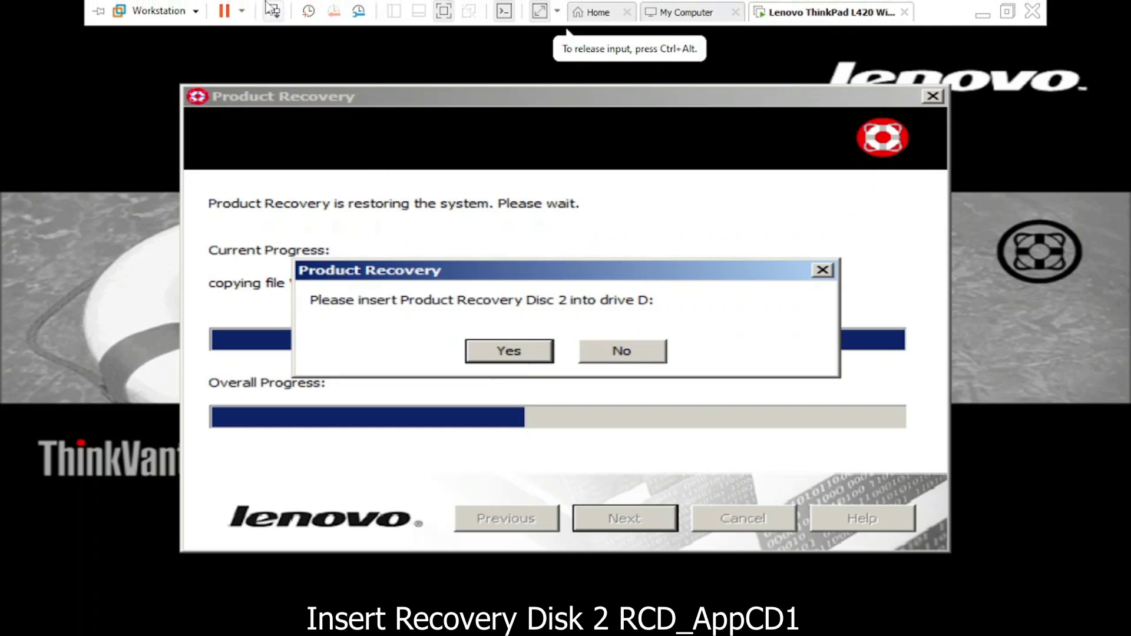
left_click(160, 10)
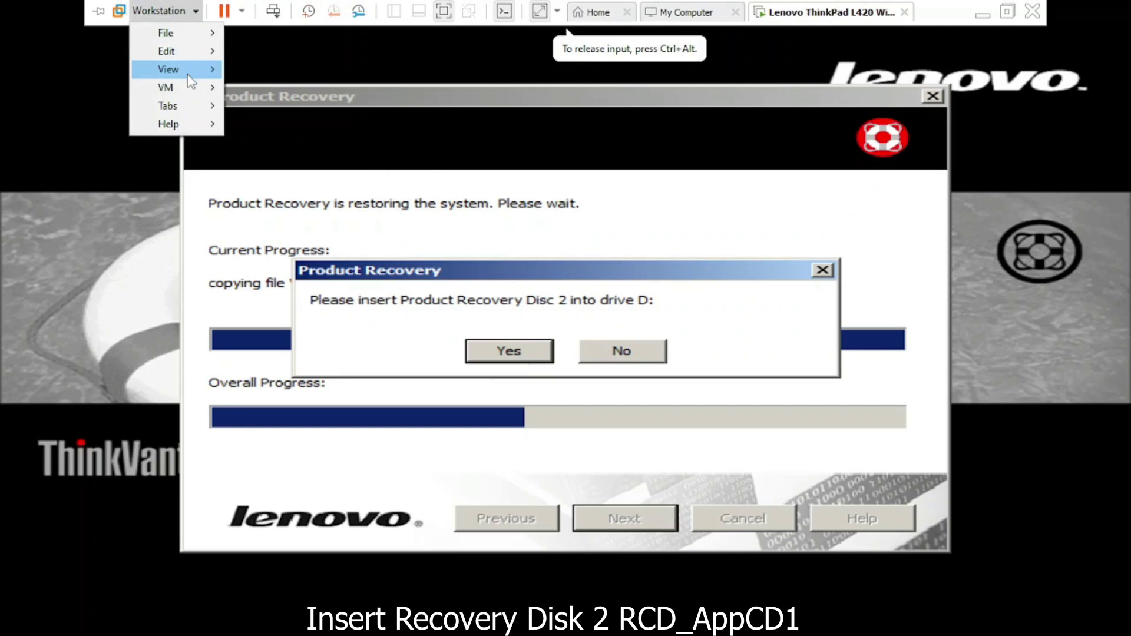
mouse_move(190, 92)
mouse_move(386, 107)
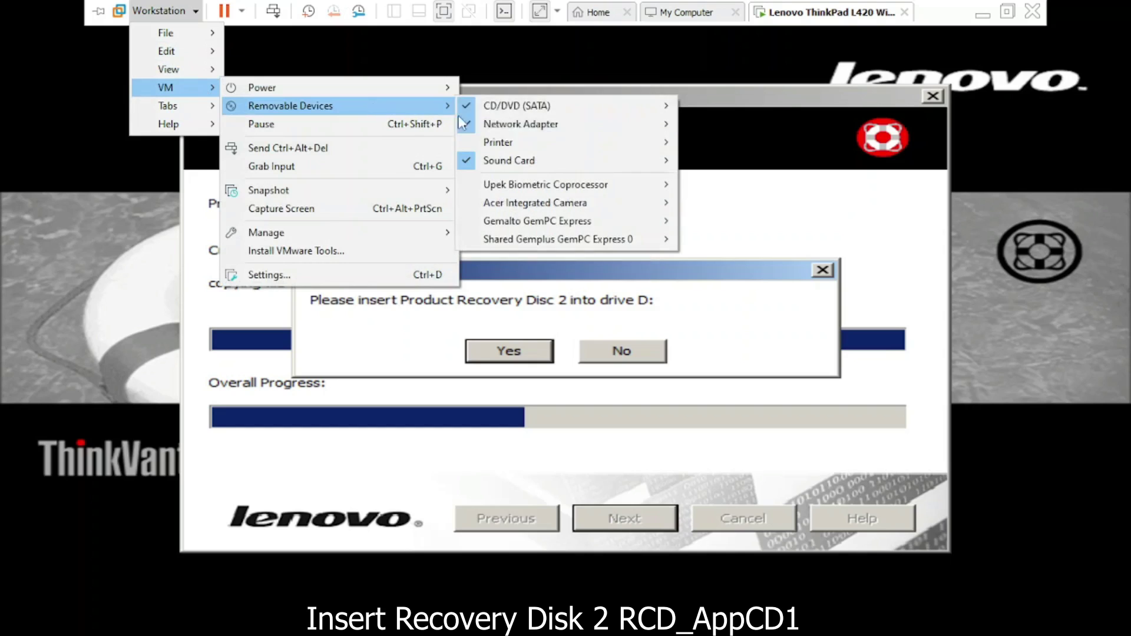
mouse_move(626, 112)
left_click(737, 119)
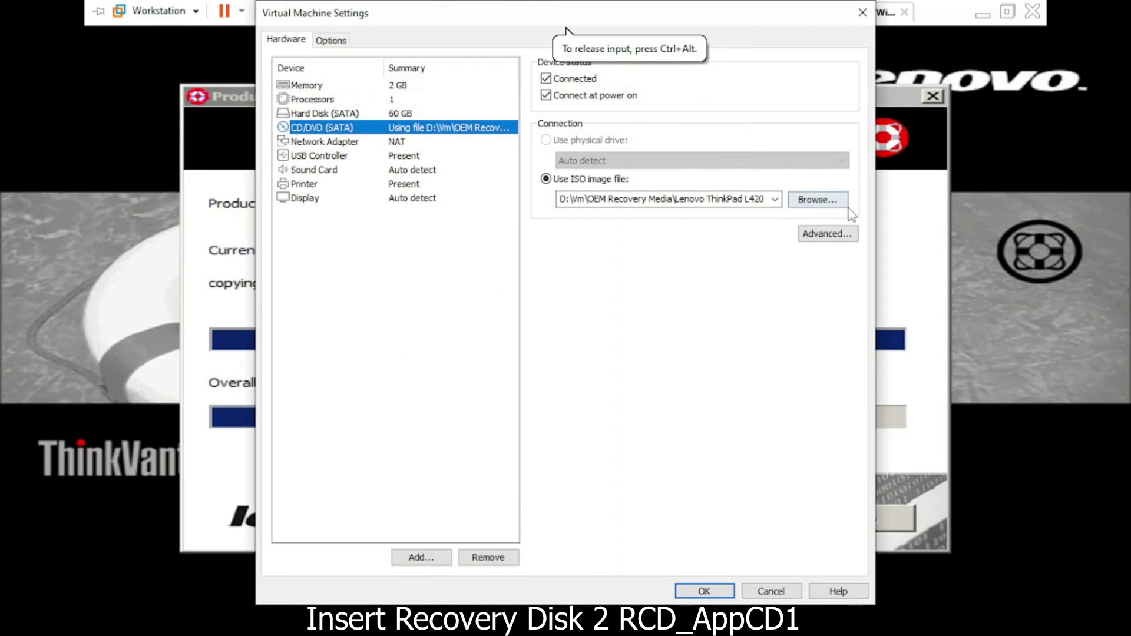
left_click(841, 199)
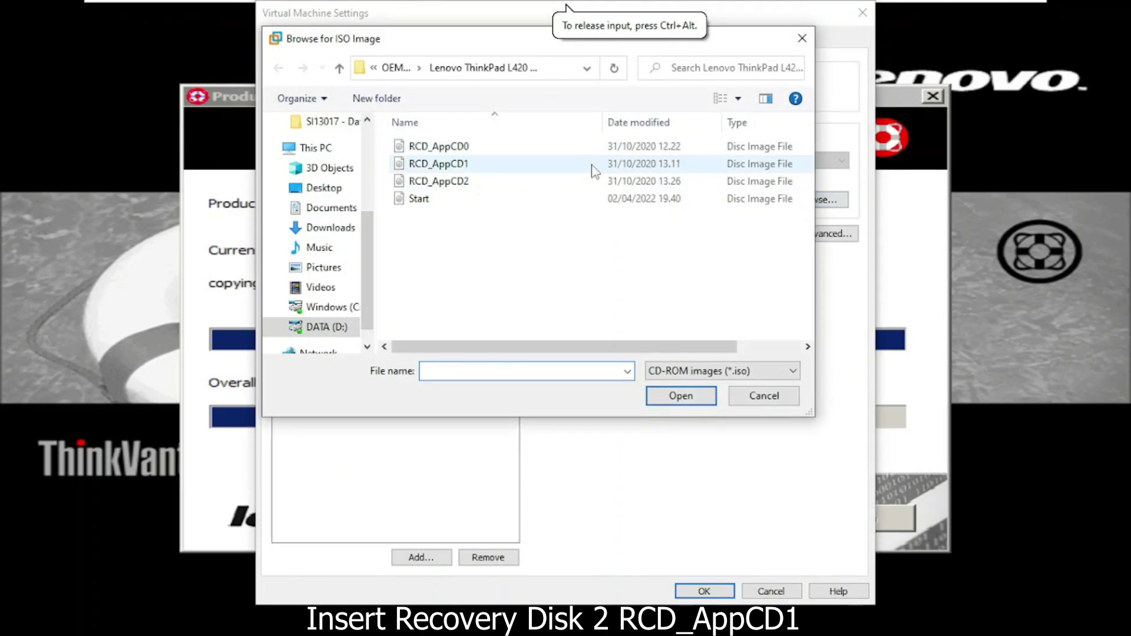
double_click(593, 168)
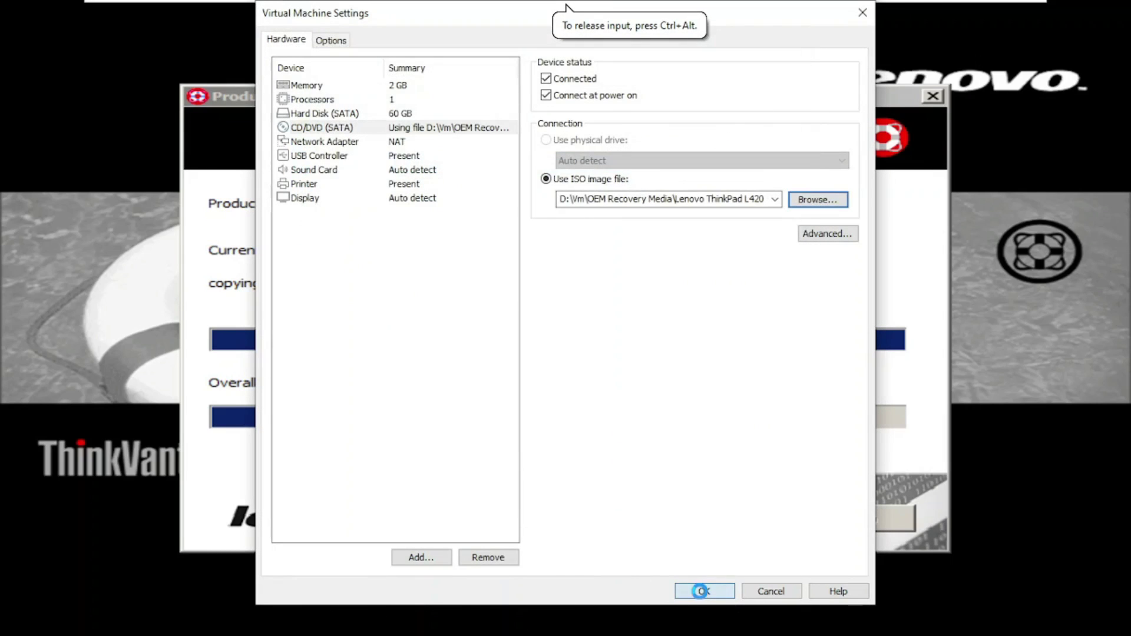
left_click(701, 591)
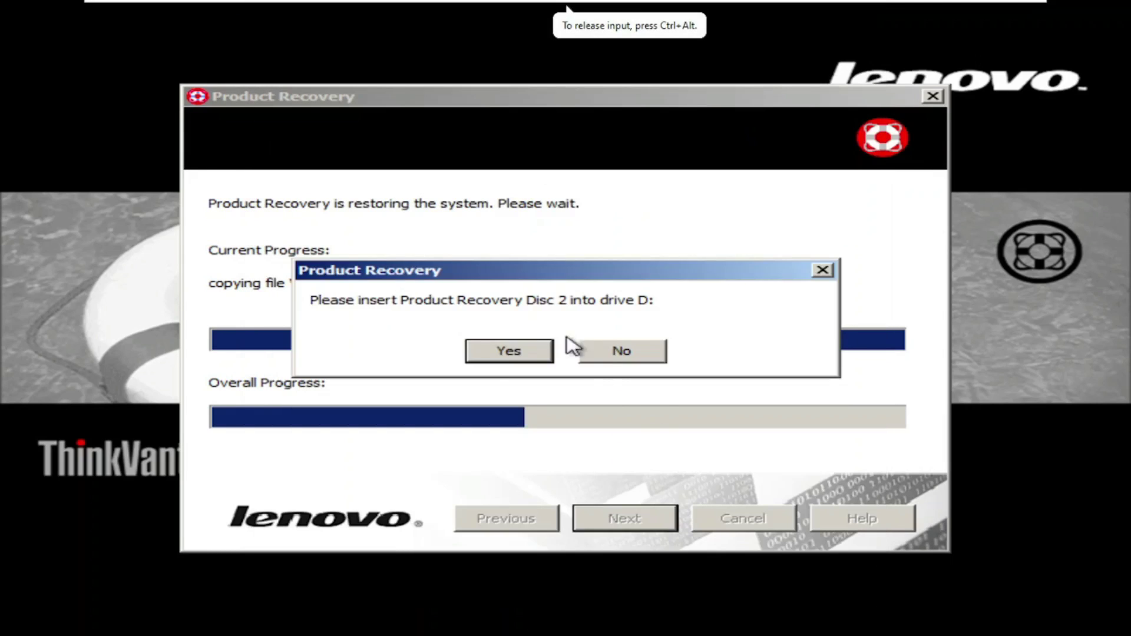
left_click(505, 354)
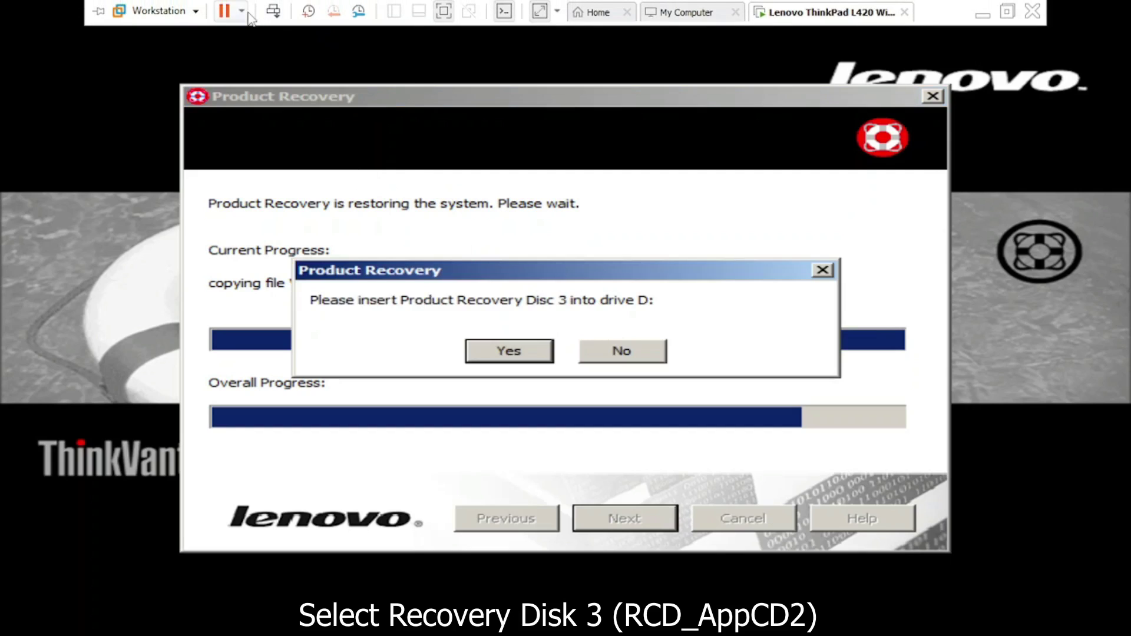
Swap the virtual CD/DVD (SATA) drive's image to the RCD_AppCD2 ISO and continue the recovery with disc 3.
left_click(242, 11)
left_click(186, 13)
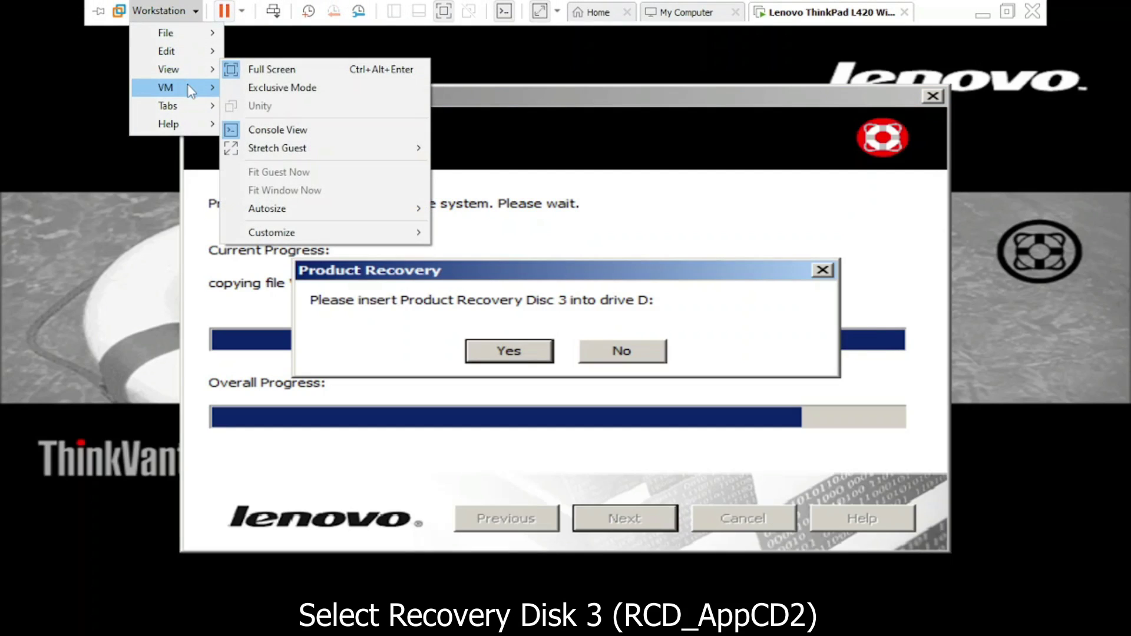
mouse_move(190, 90)
mouse_move(321, 106)
mouse_move(652, 114)
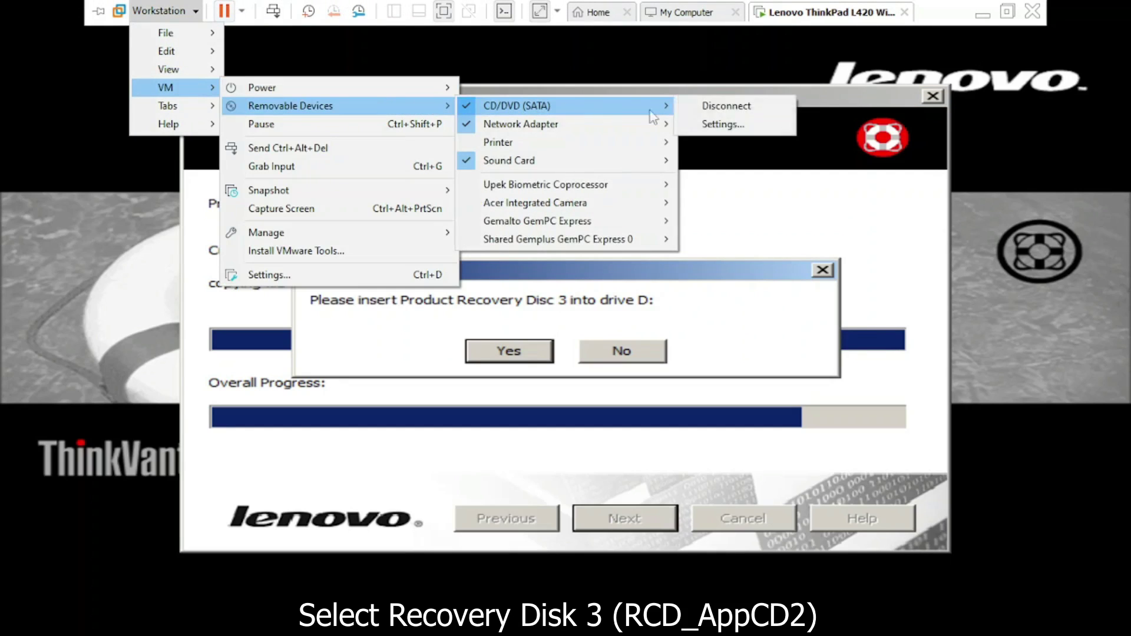
left_click(723, 124)
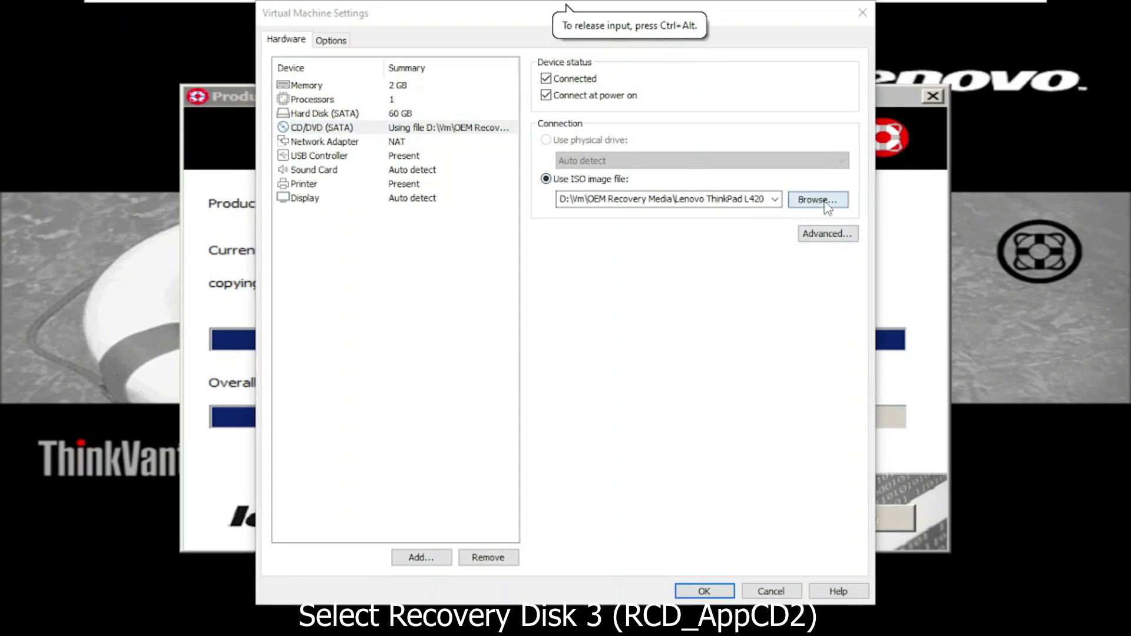
left_click(826, 202)
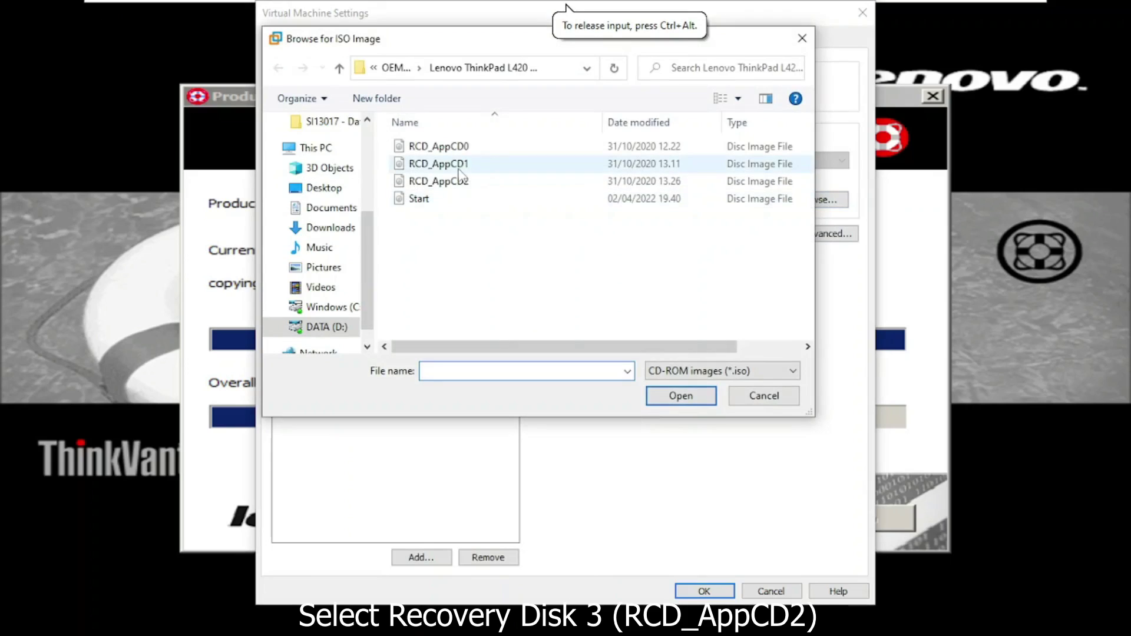
left_click(449, 182)
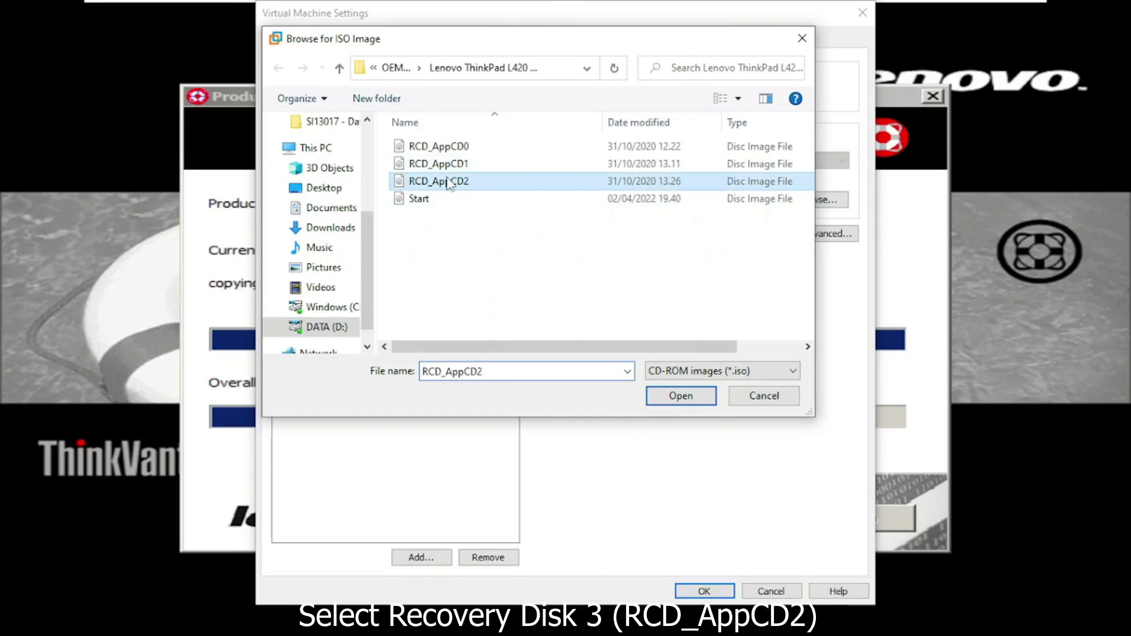
double_click(448, 182)
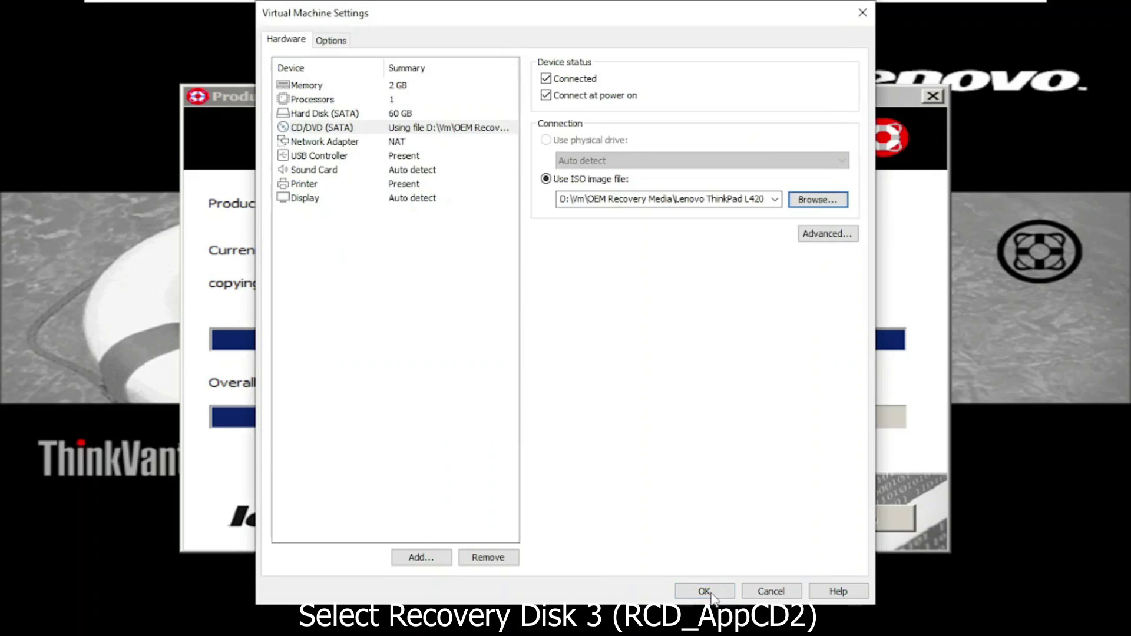
left_click(707, 591)
left_click(518, 356)
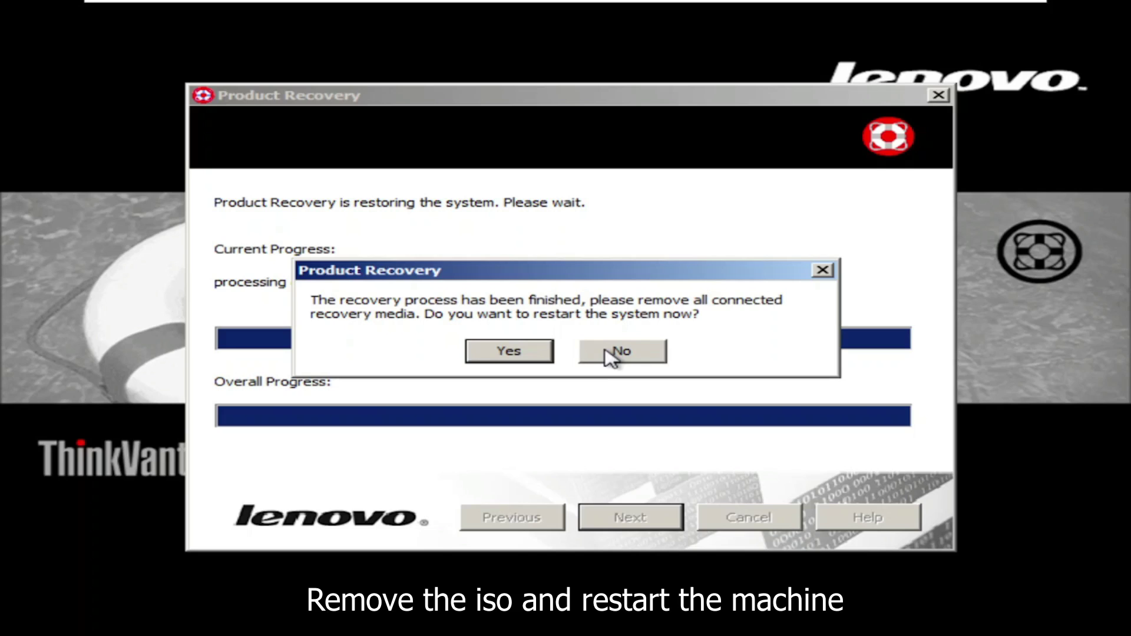
Disconnect the virtual CD/DVD (SATA) drive and restart the system to finish Product Recovery.
mouse_move(242, 6)
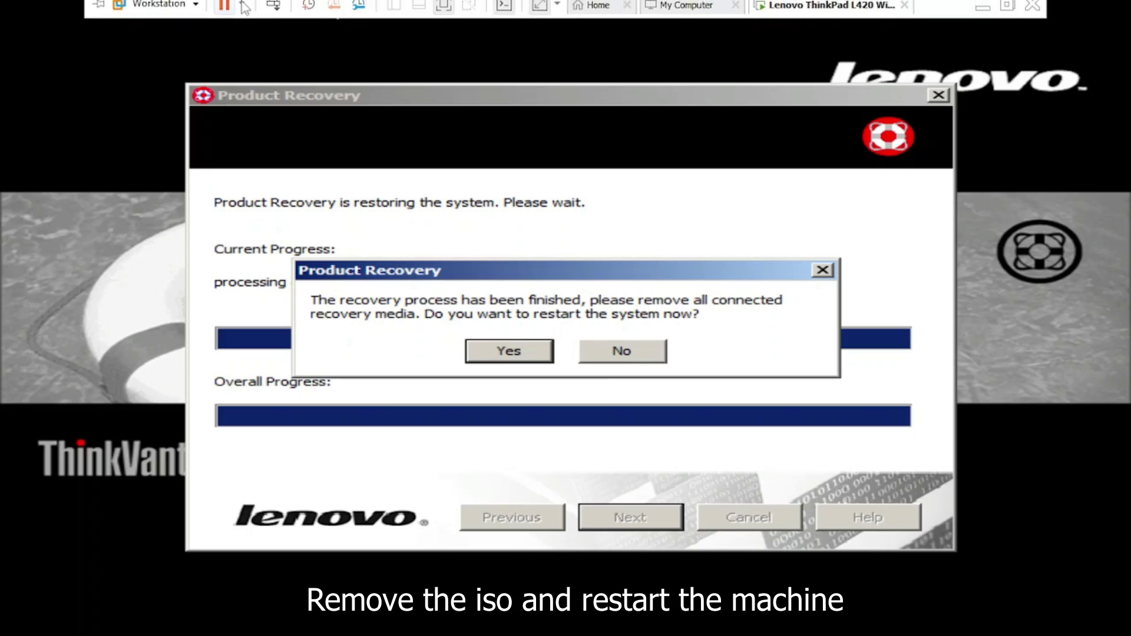
left_click(165, 10)
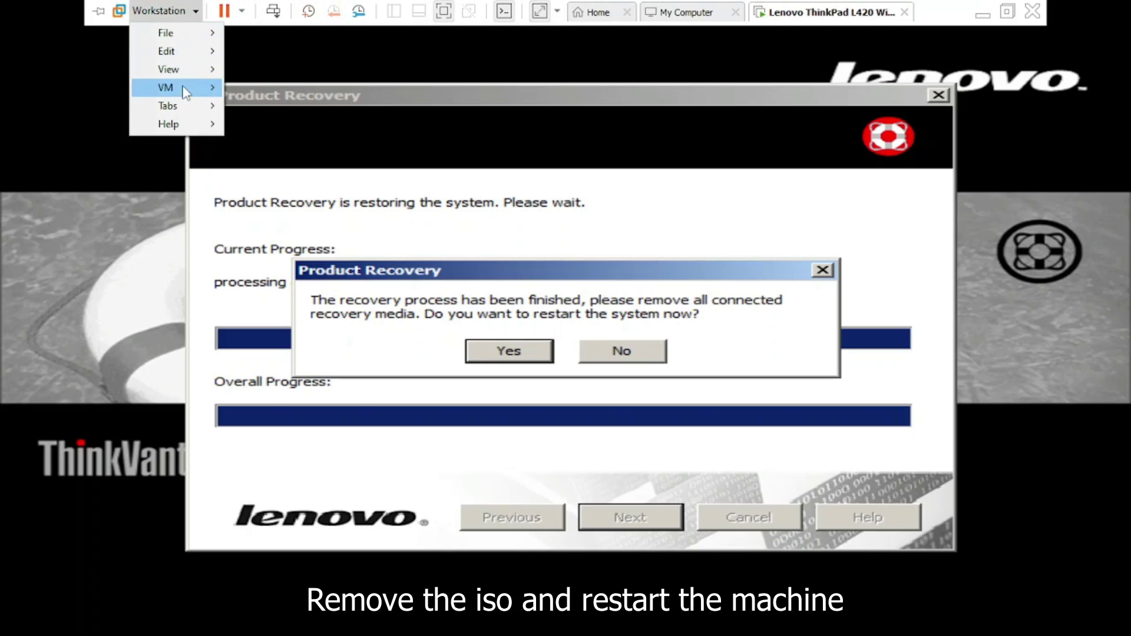
mouse_move(183, 91)
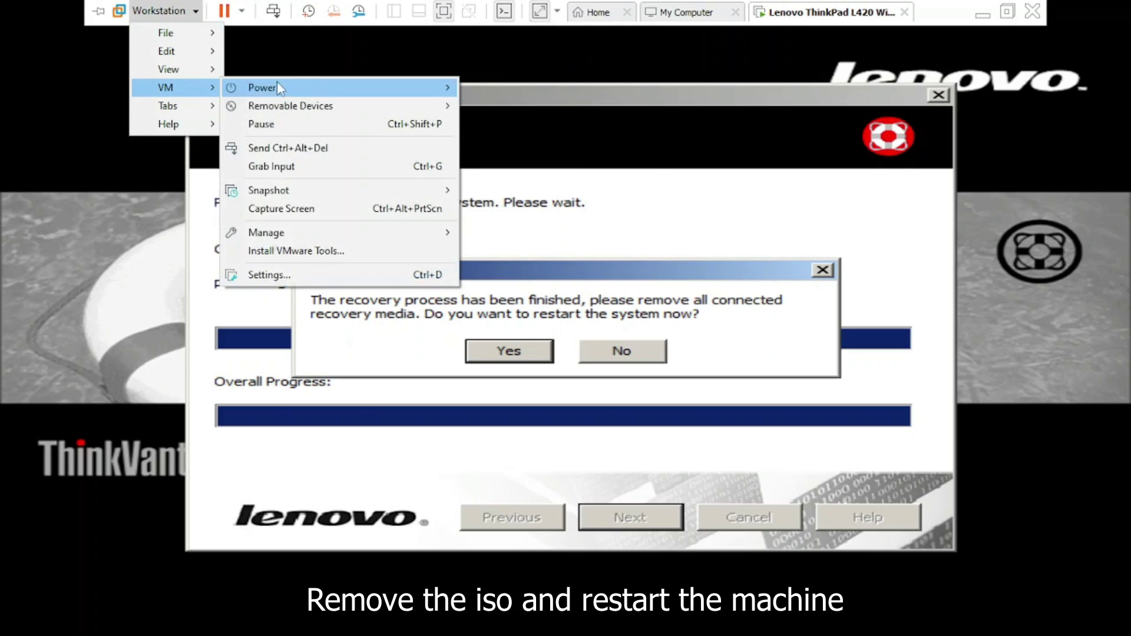
mouse_move(339, 88)
mouse_move(394, 105)
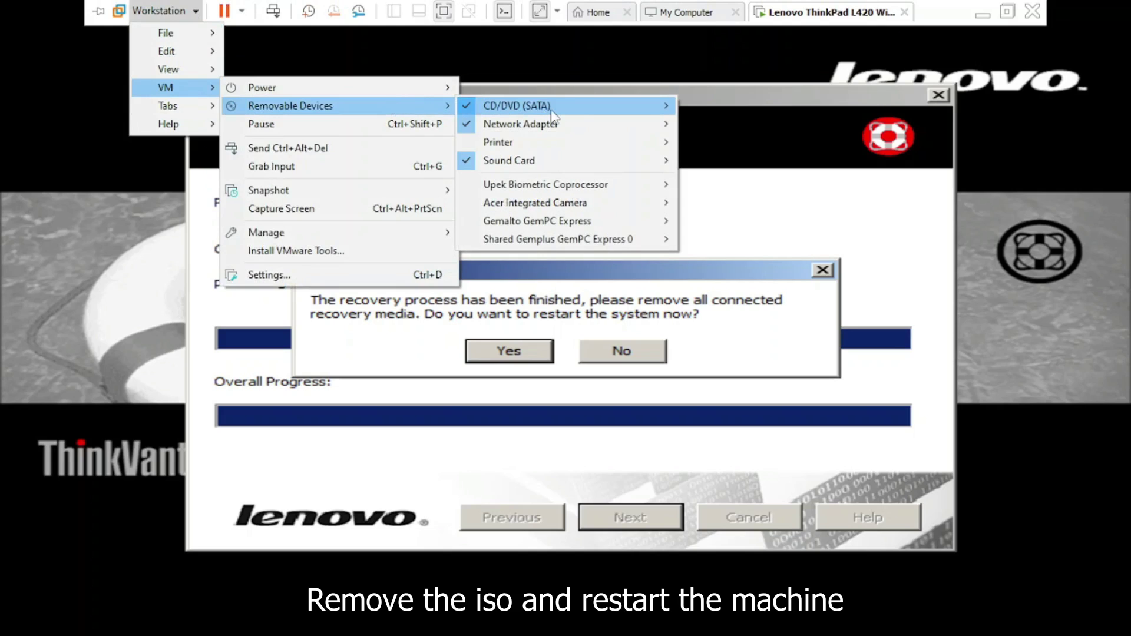
mouse_move(555, 110)
left_click(759, 107)
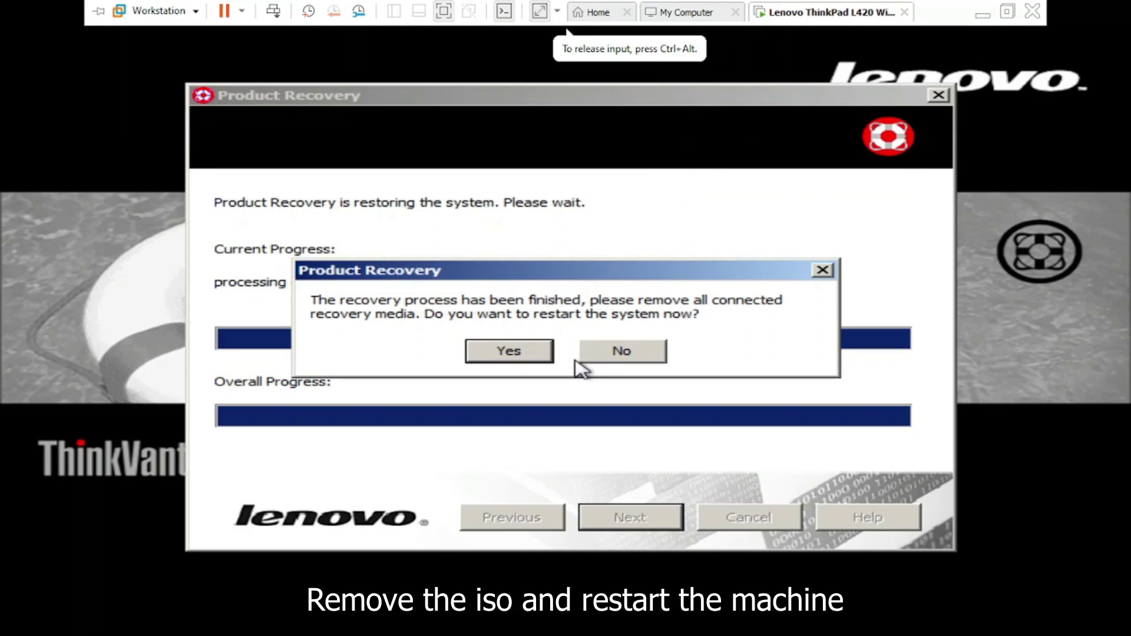
left_click(518, 362)
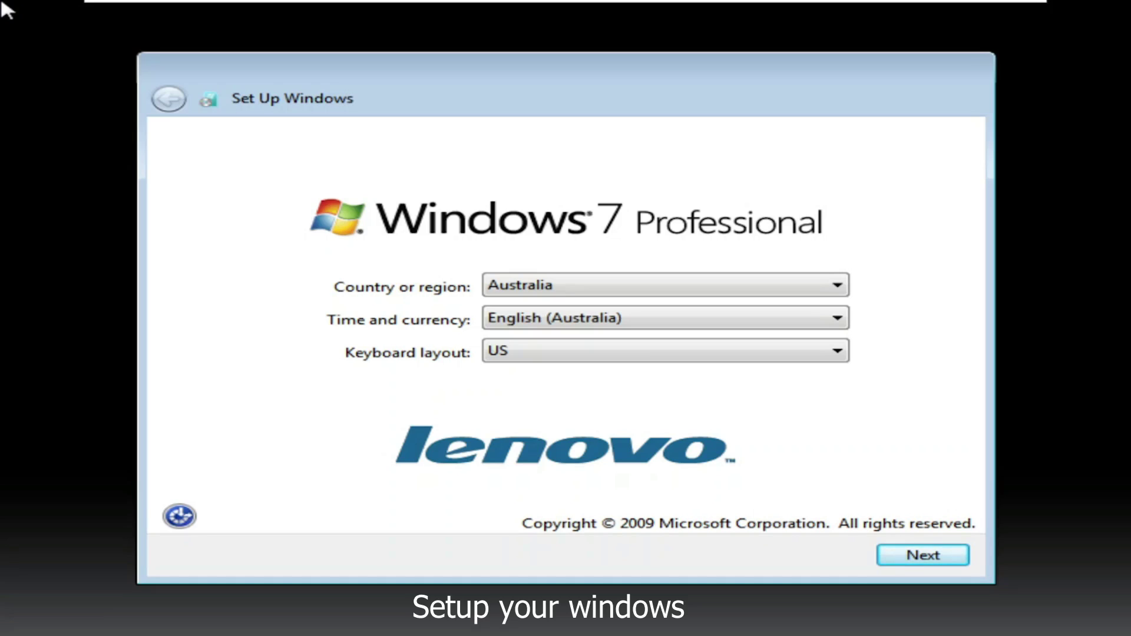
Set the Windows country to Indonesia and the time and currency format to Indonesian (Indonesia), and continue the setup.
left_click(625, 289)
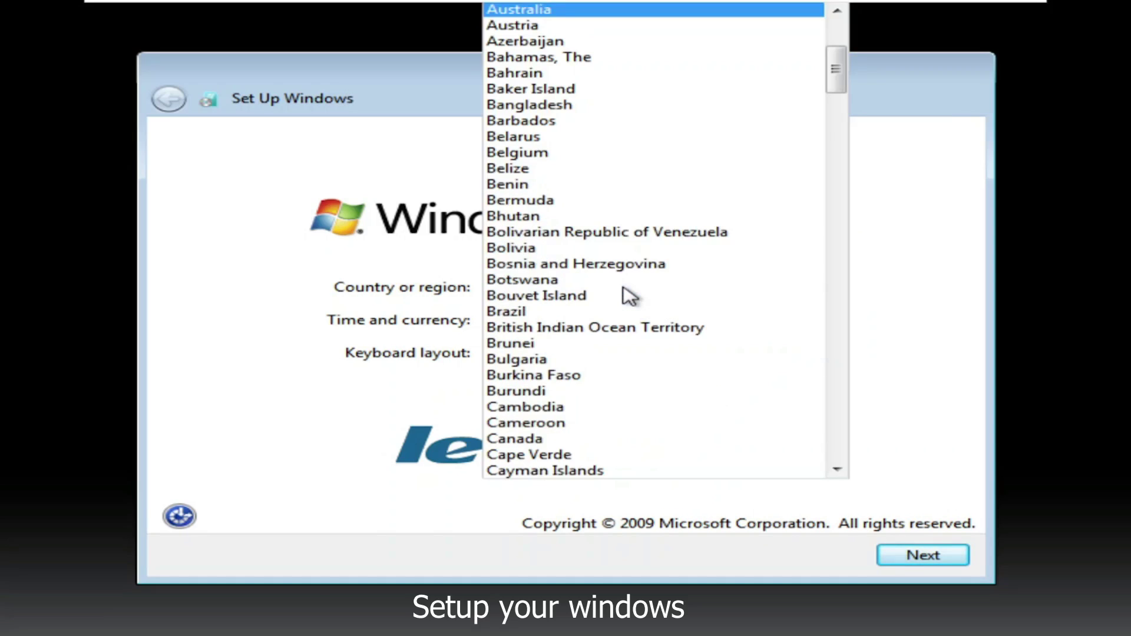
key("i")
key("Down")
key("Down")
key("Return")
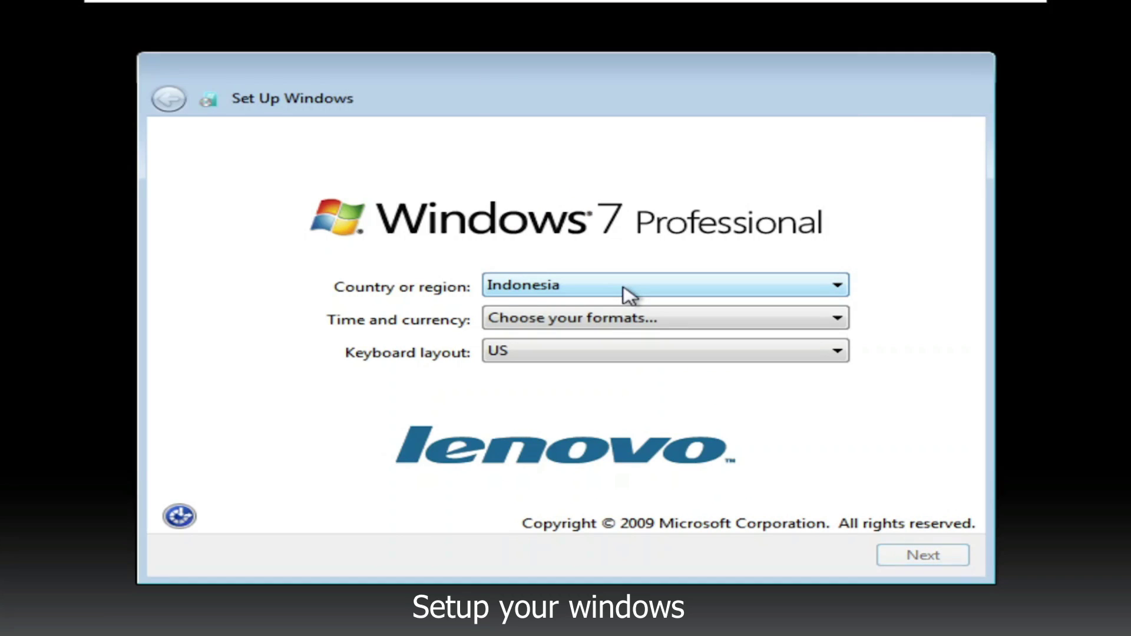
left_click(620, 321)
key("i")
key("Down")
key("Down")
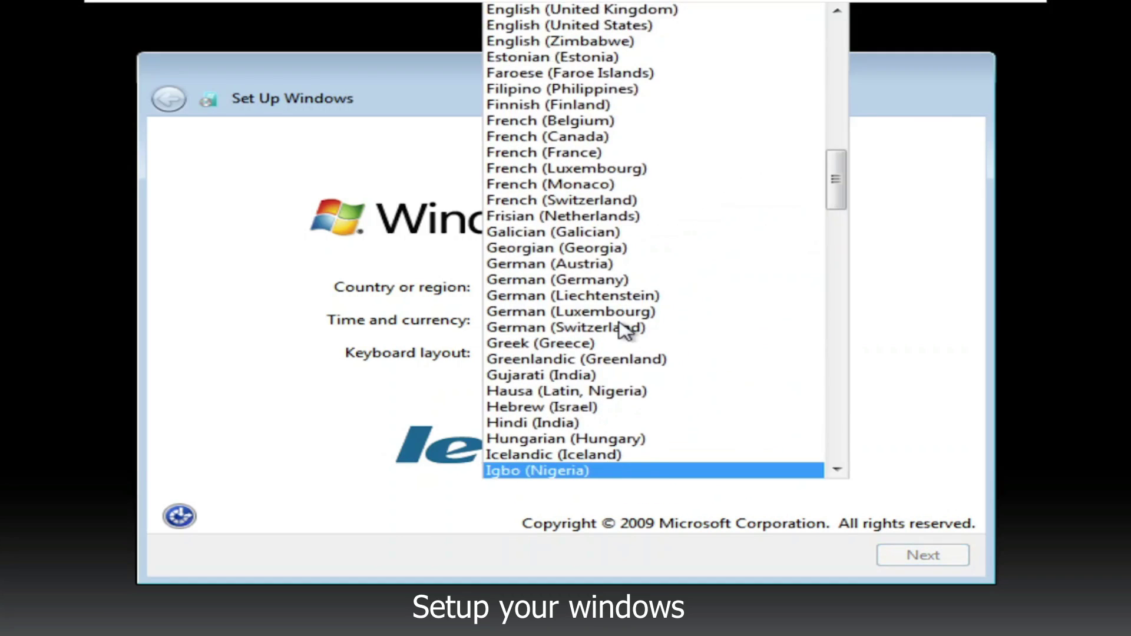
key("Return")
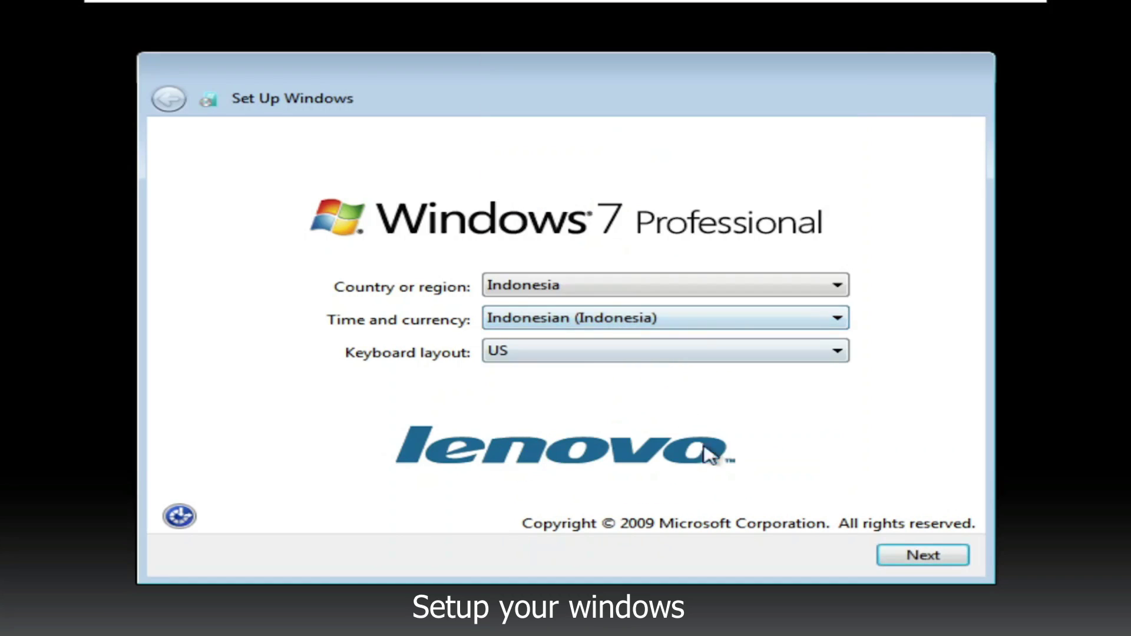
left_click(905, 552)
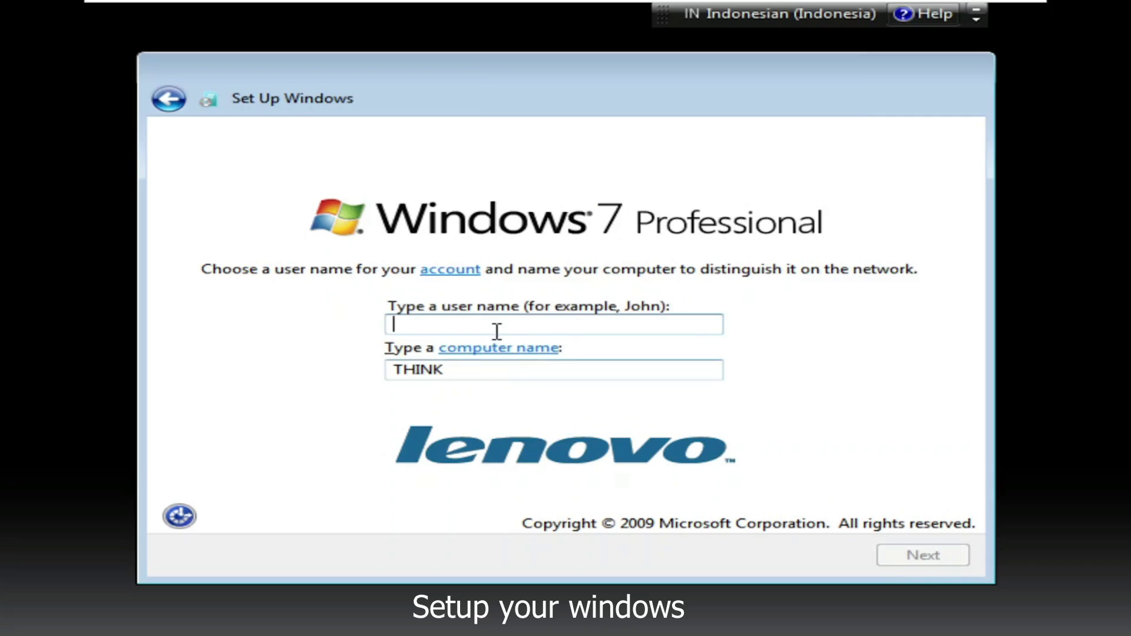
Set the Windows user name to Vmware and continue the setup without creating an account password.
type("Vmware")
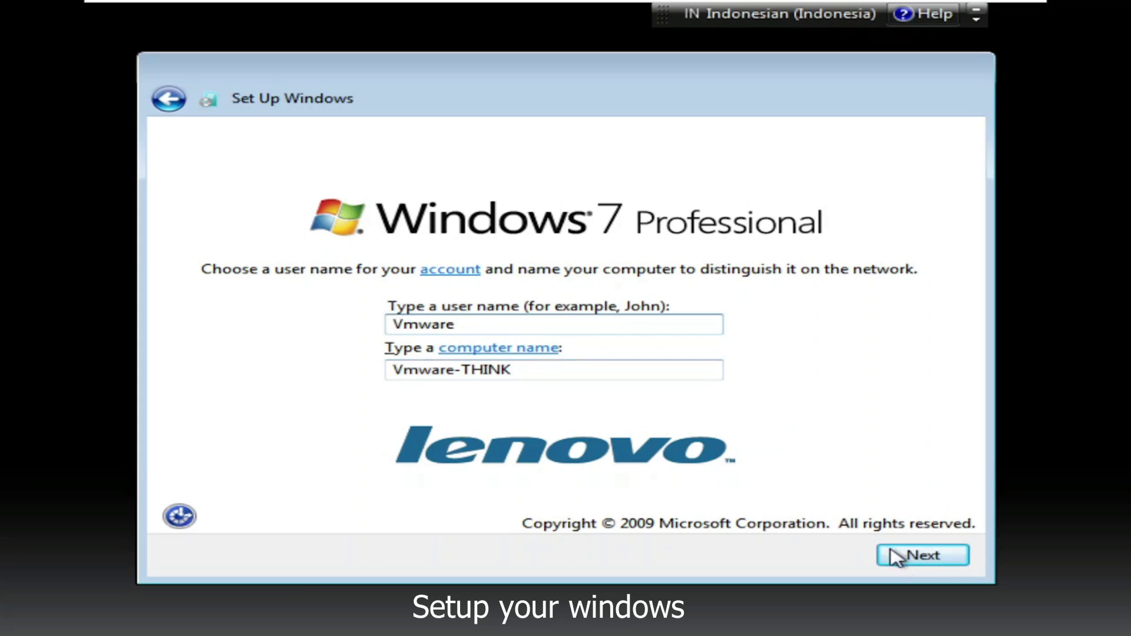
left_click(912, 554)
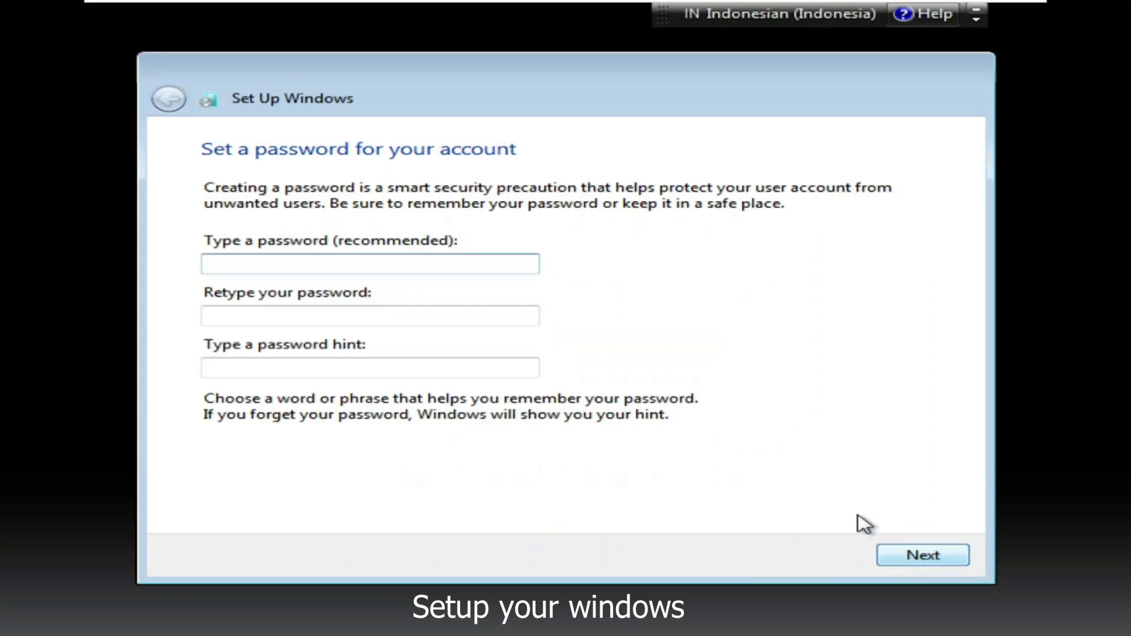
left_click(912, 556)
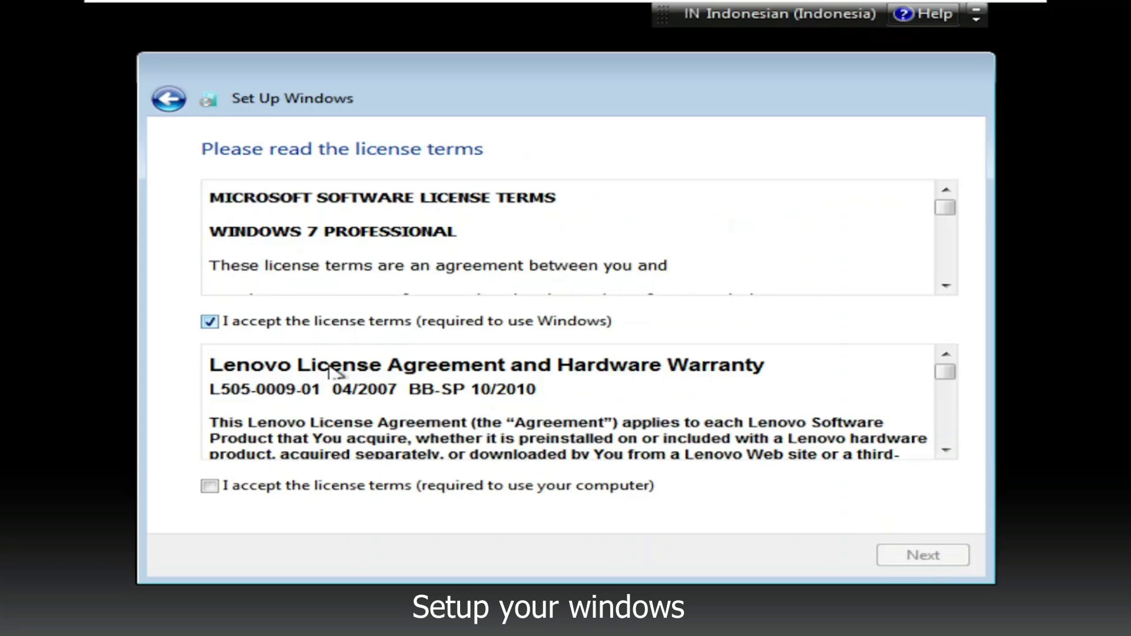
Accept the Windows and Lenovo license terms and choose the recommended settings for protecting and updating the computer.
left_click(369, 487)
left_click(931, 564)
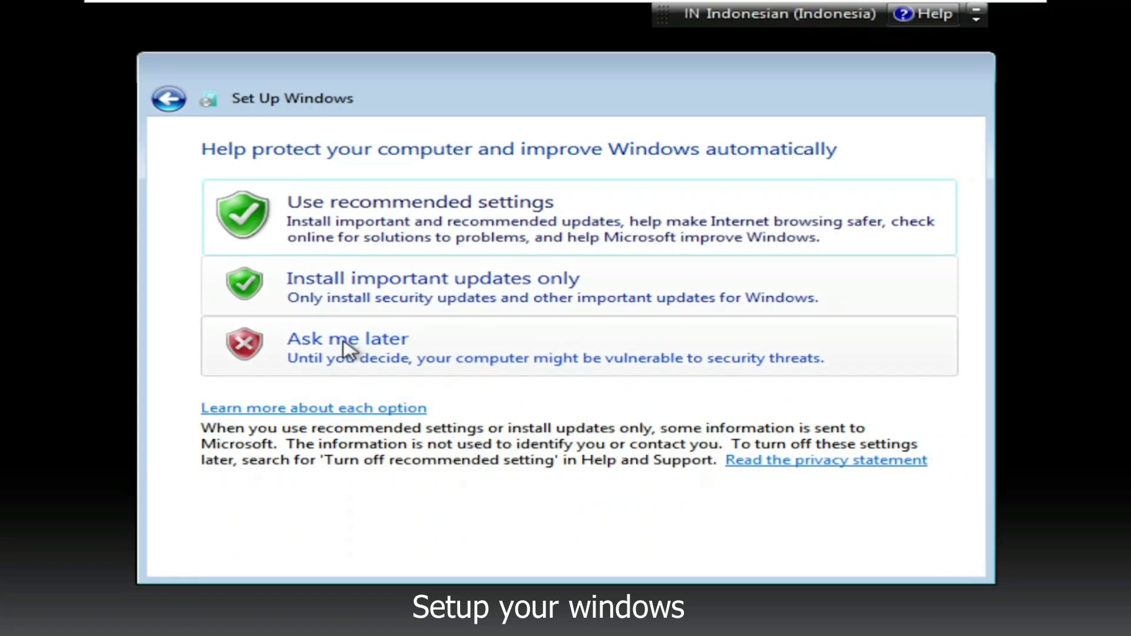
left_click(345, 210)
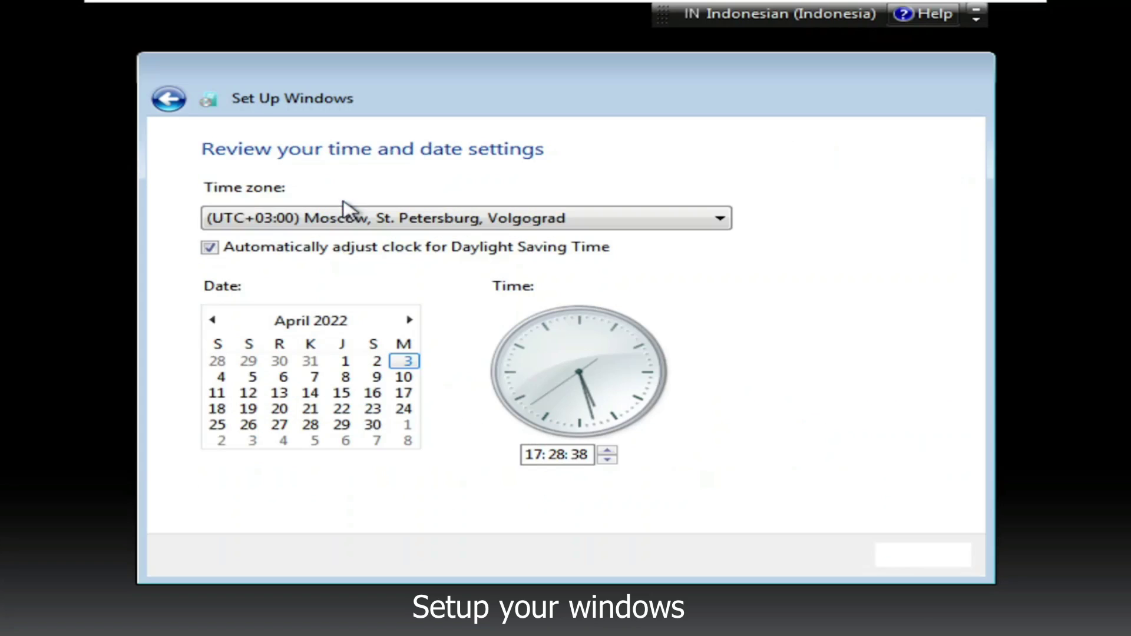
Set the time zone to (UTC+07:00) Bangkok, Hanoi, Jakarta and continue the setup.
left_click(547, 230)
scroll(466, 291, "down", 5)
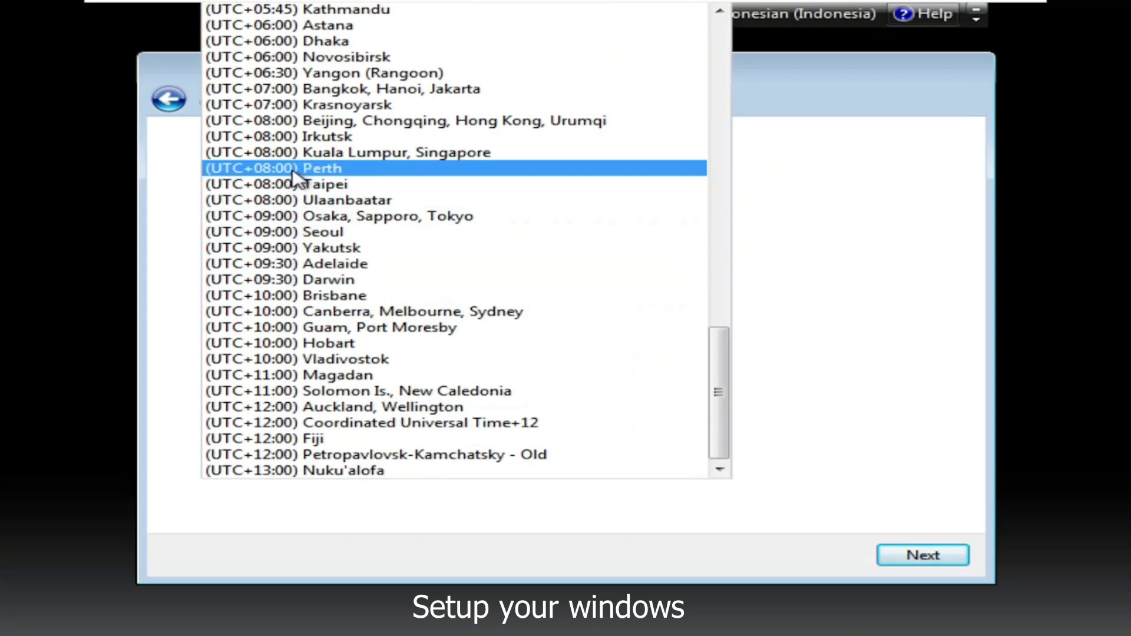
left_click(309, 90)
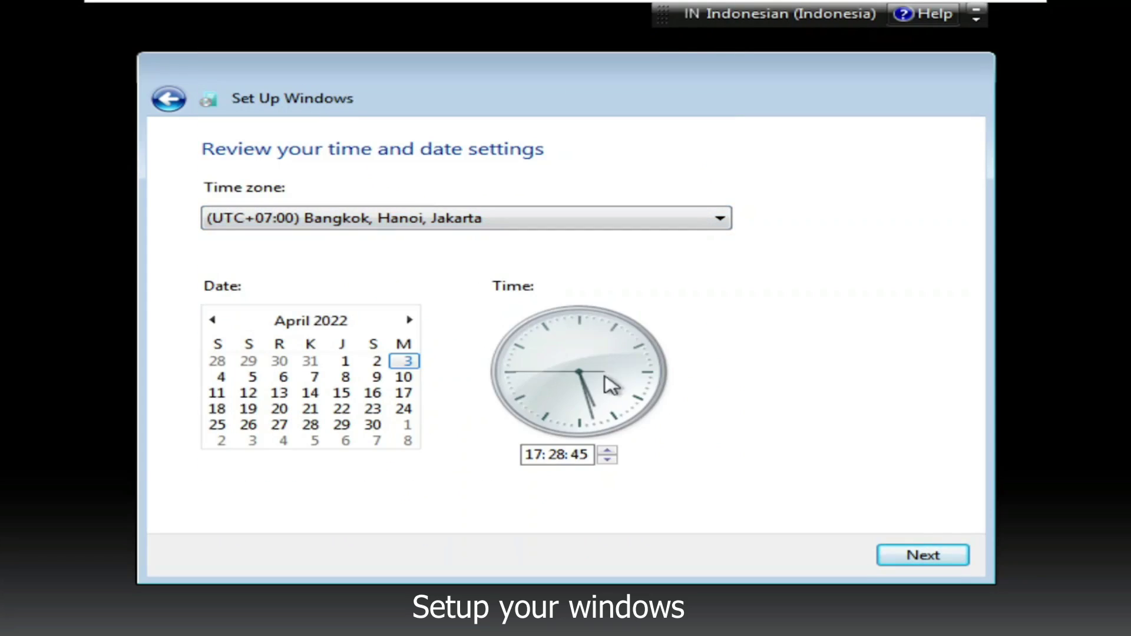
left_click(938, 556)
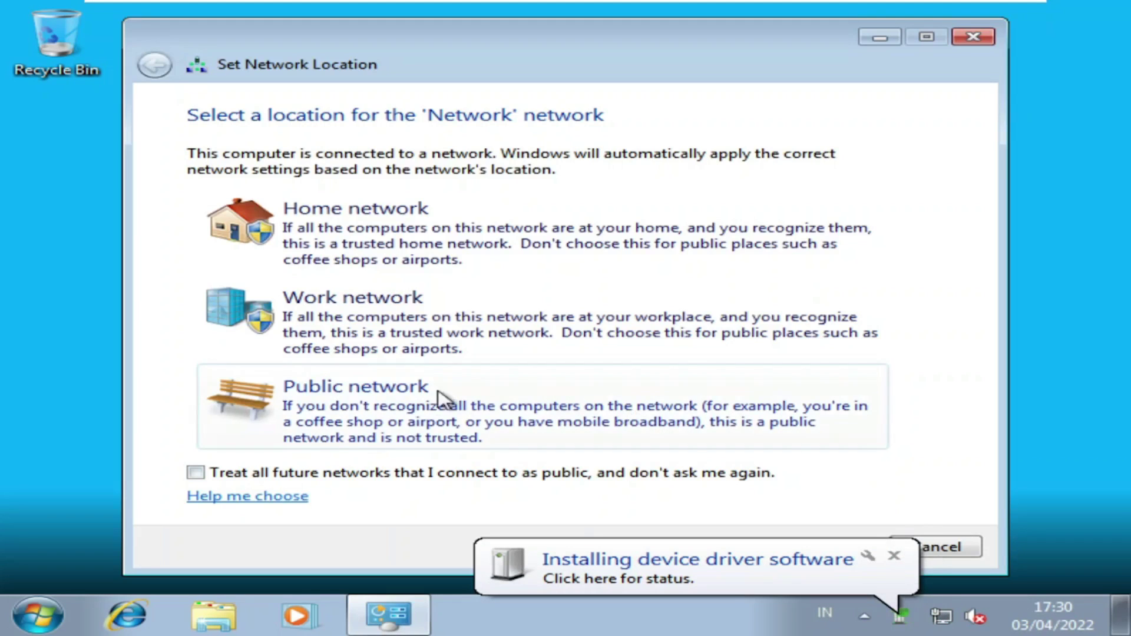
Set the network location to Public network and dismiss the driver installation notification.
left_click(386, 407)
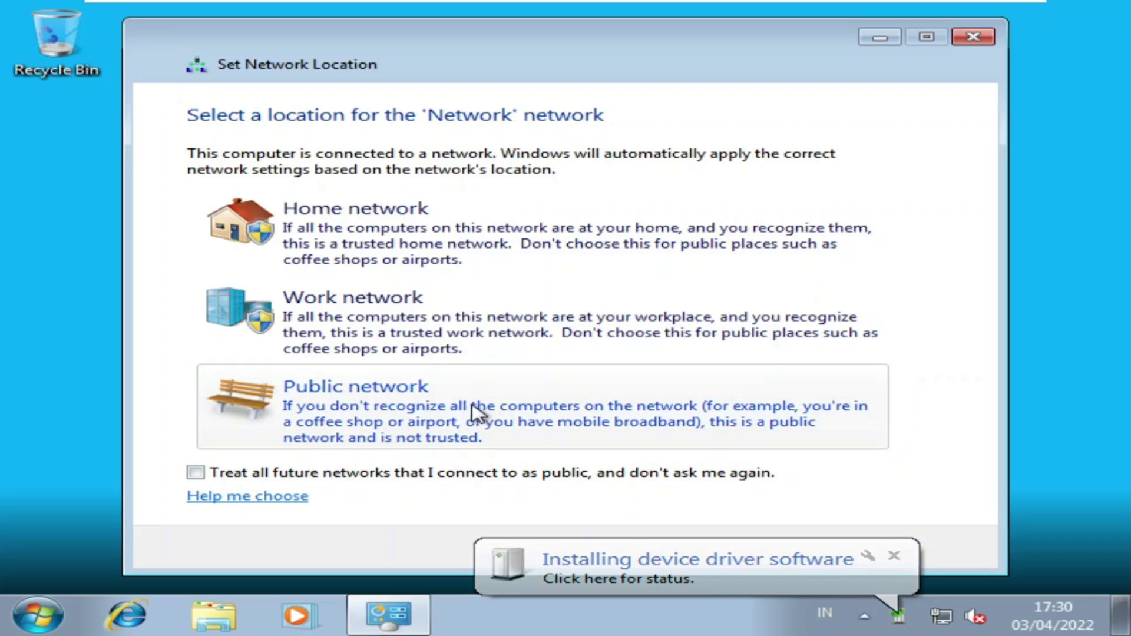
left_click(931, 549)
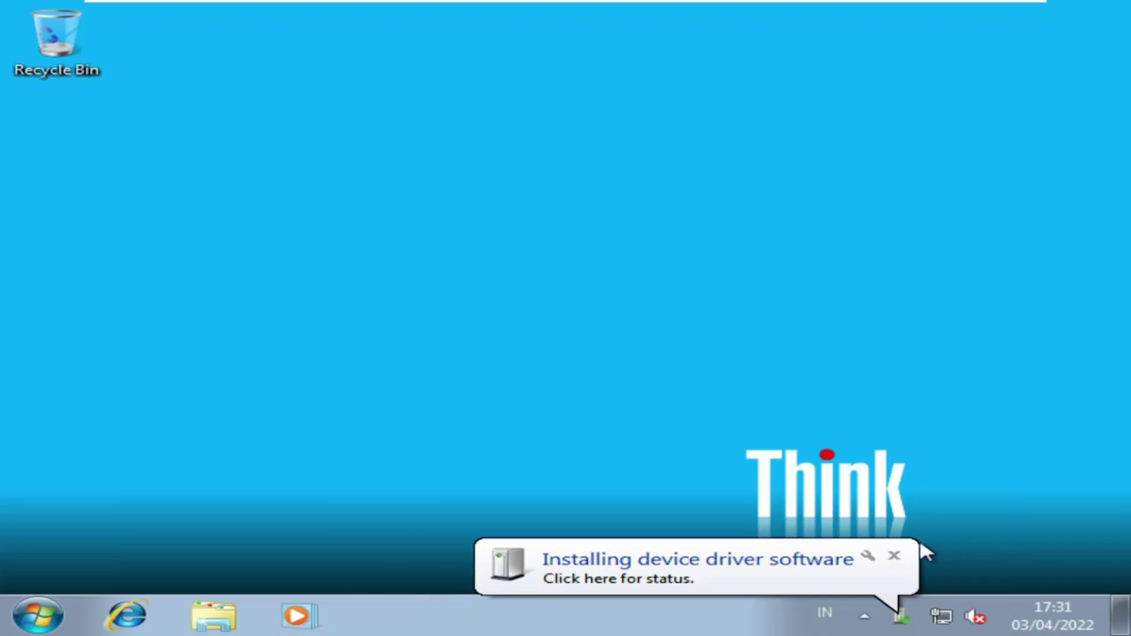
left_click(894, 557)
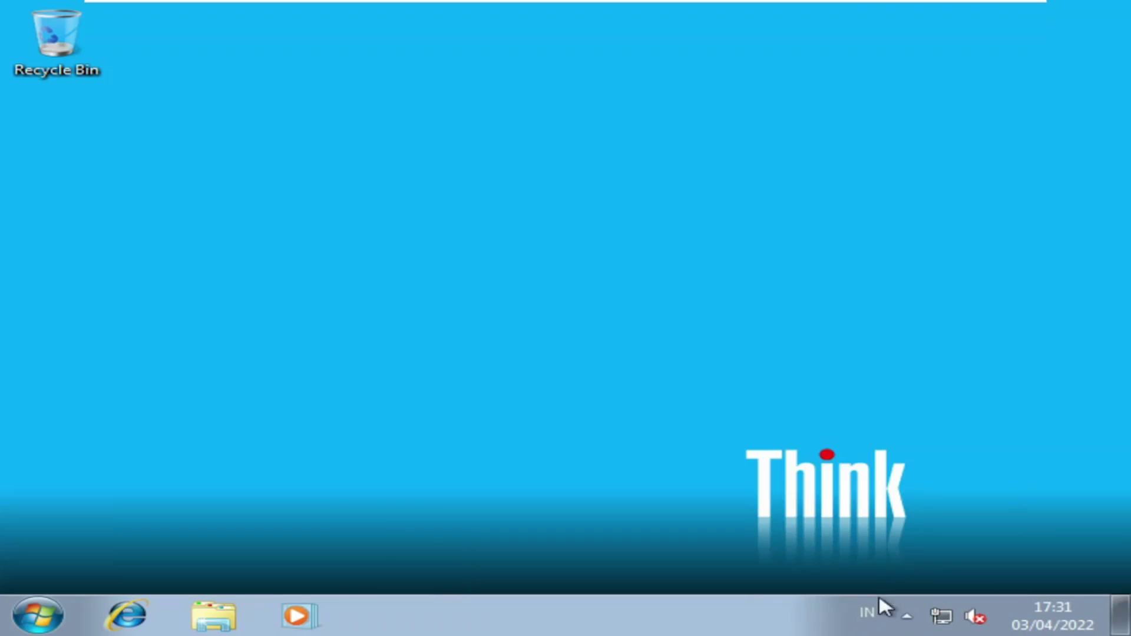
left_click(899, 618)
Browse the list of all programs preinstalled with the Lenovo image.
left_click(37, 616)
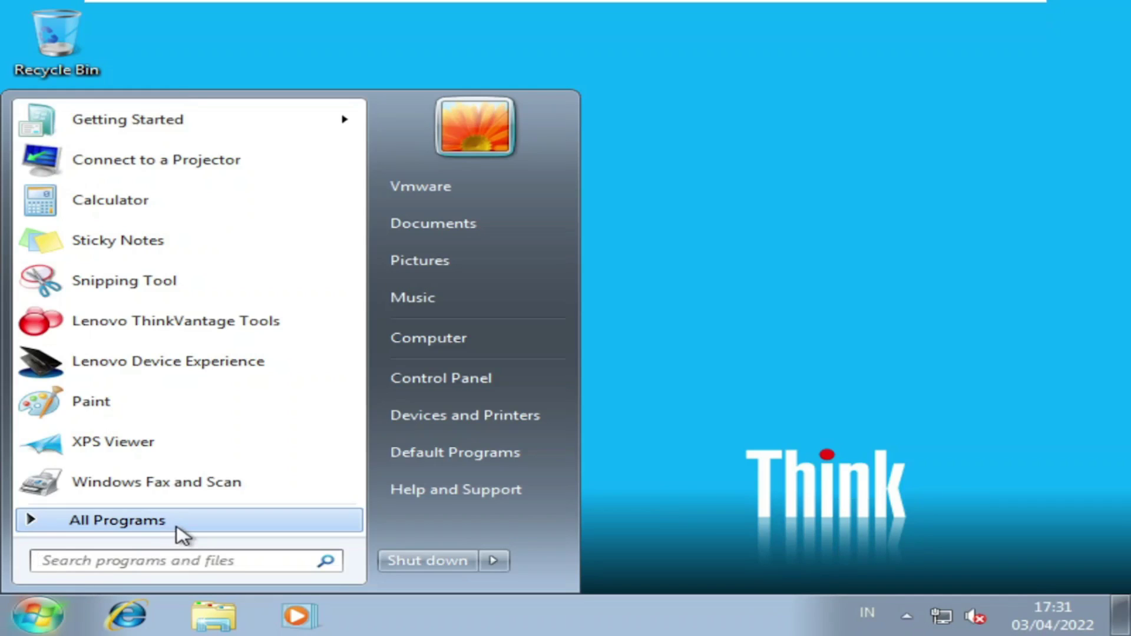
left_click(178, 526)
scroll(233, 365, "down", 4)
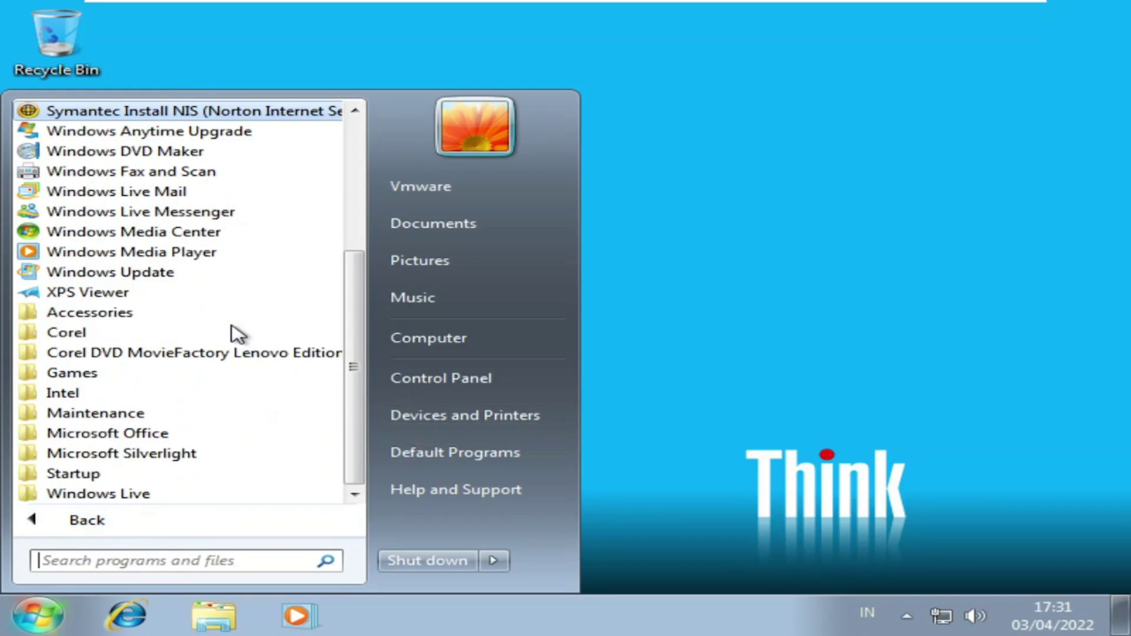
Review the computer's system properties, including the Windows edition, hardware and activation details, and close them.
right_click(477, 339)
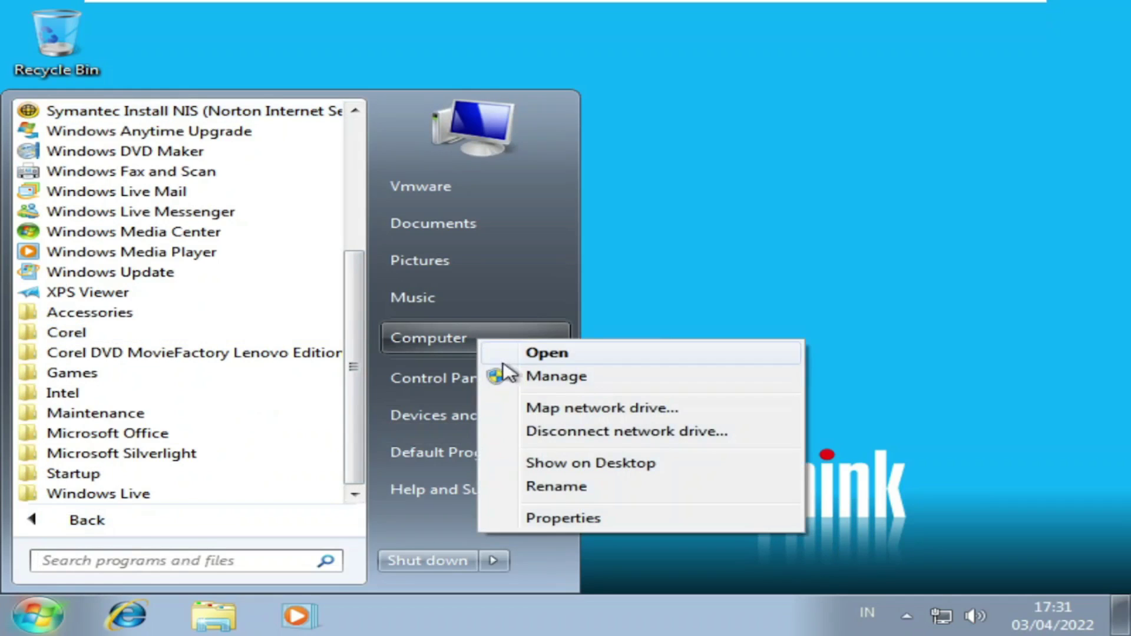
left_click(622, 520)
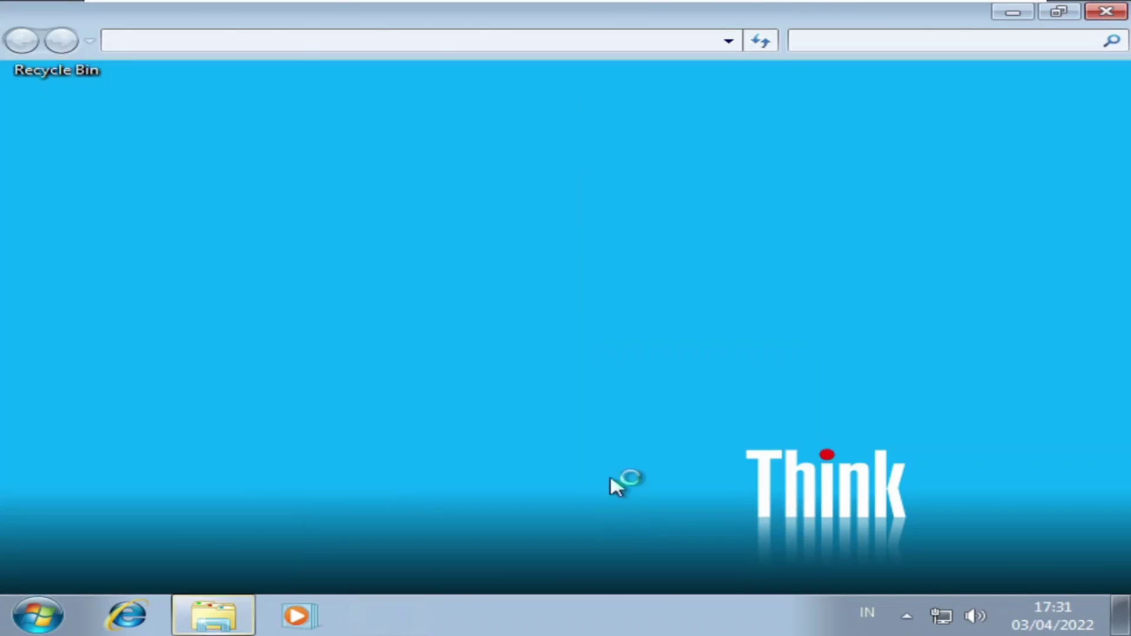
scroll(972, 189, "down", 2)
scroll(971, 197, "up", 2)
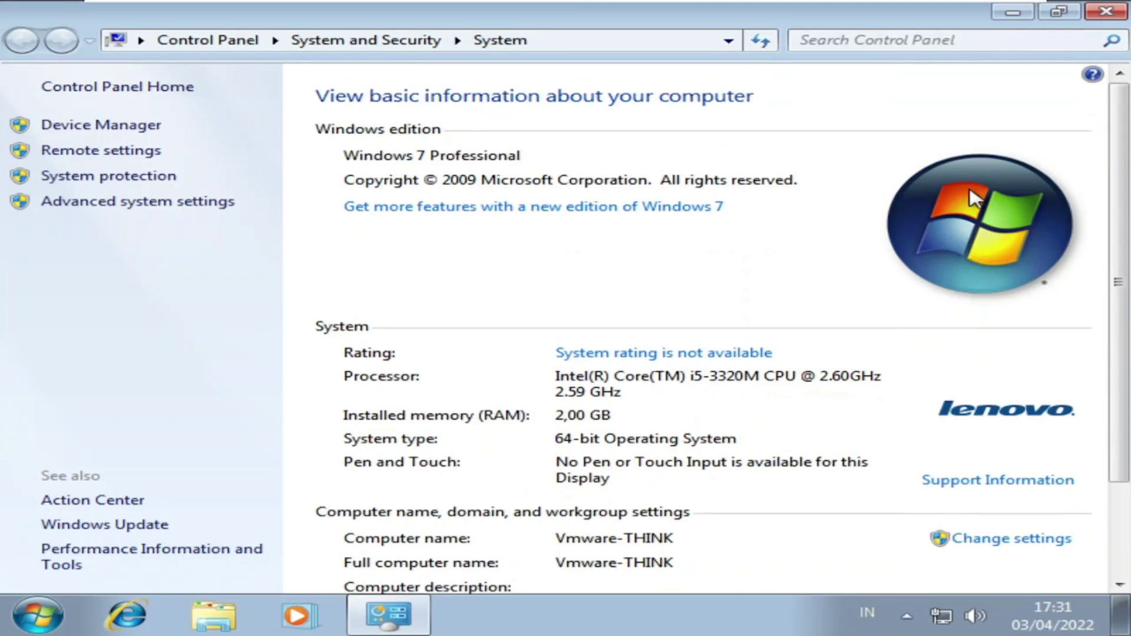
scroll(530, 206, "down", 2)
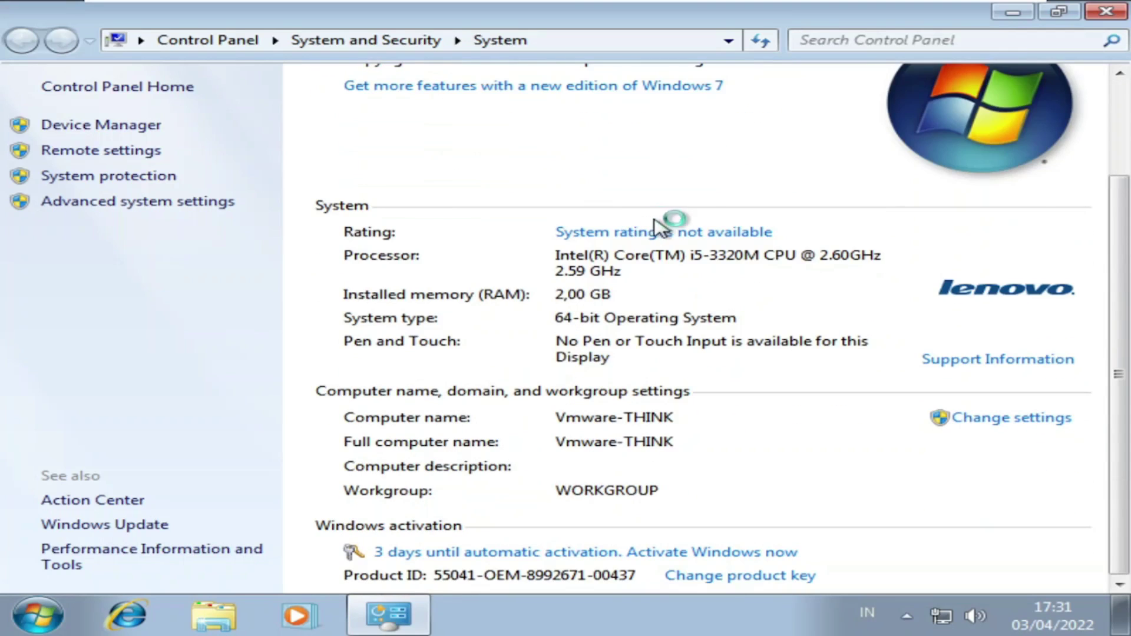
left_click(1106, 12)
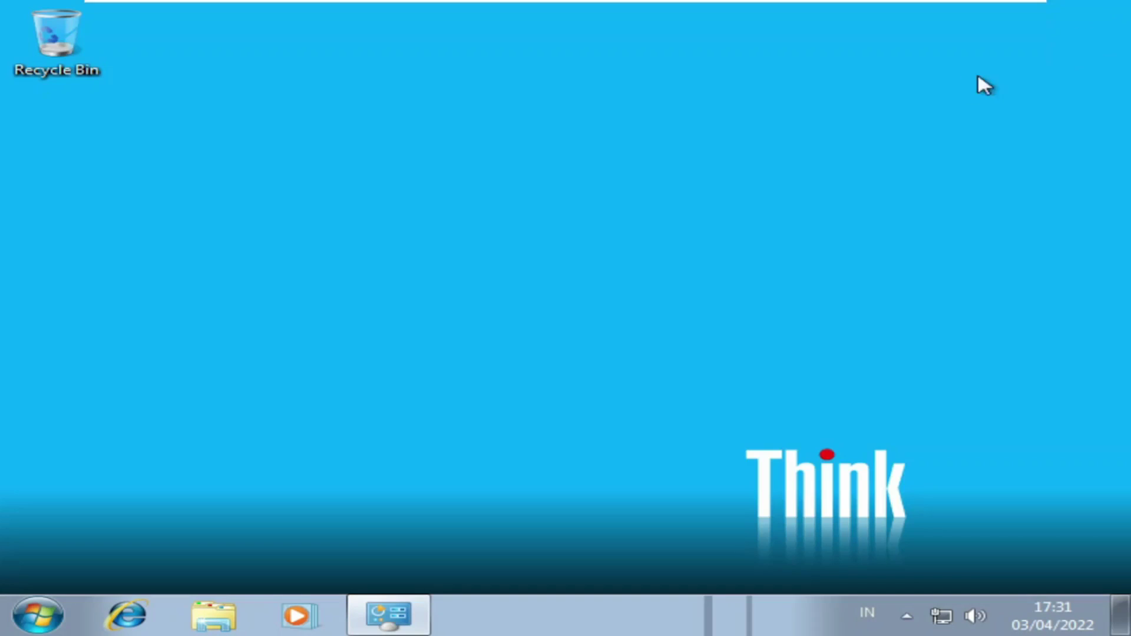
Set the screen resolution to 1366 × 768 and keep the changed display settings.
right_click(682, 168)
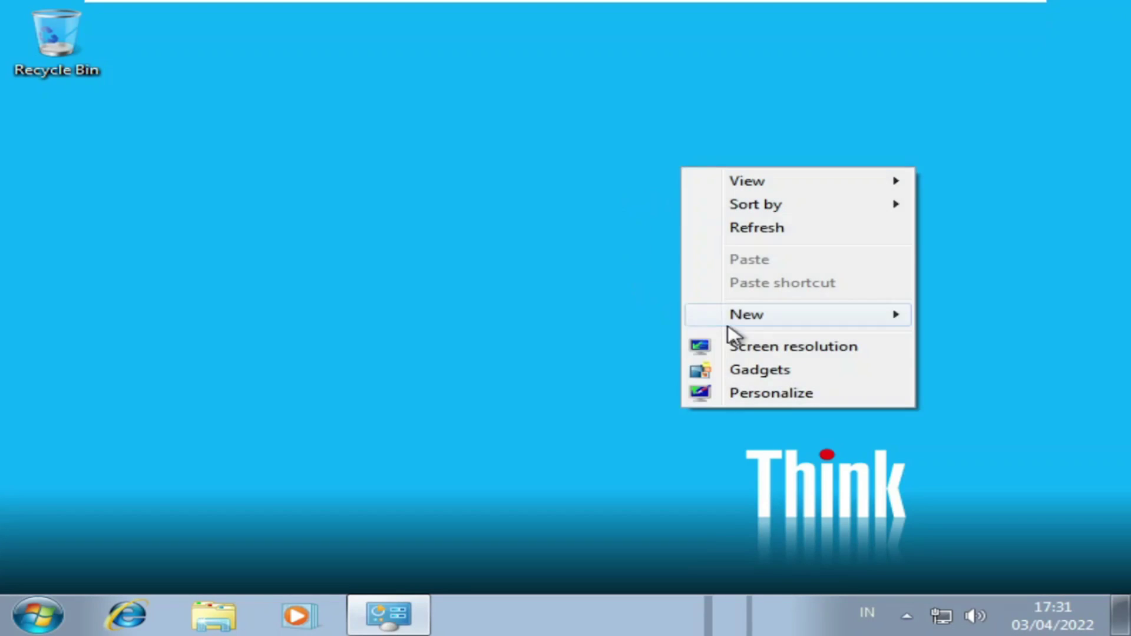
left_click(737, 344)
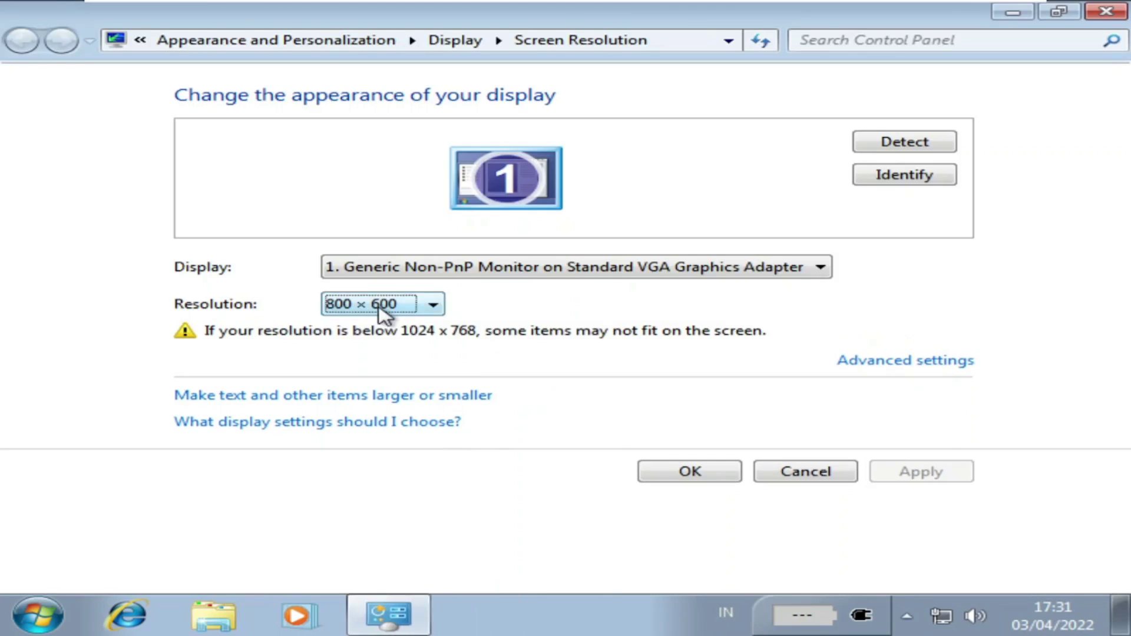
left_click(388, 305)
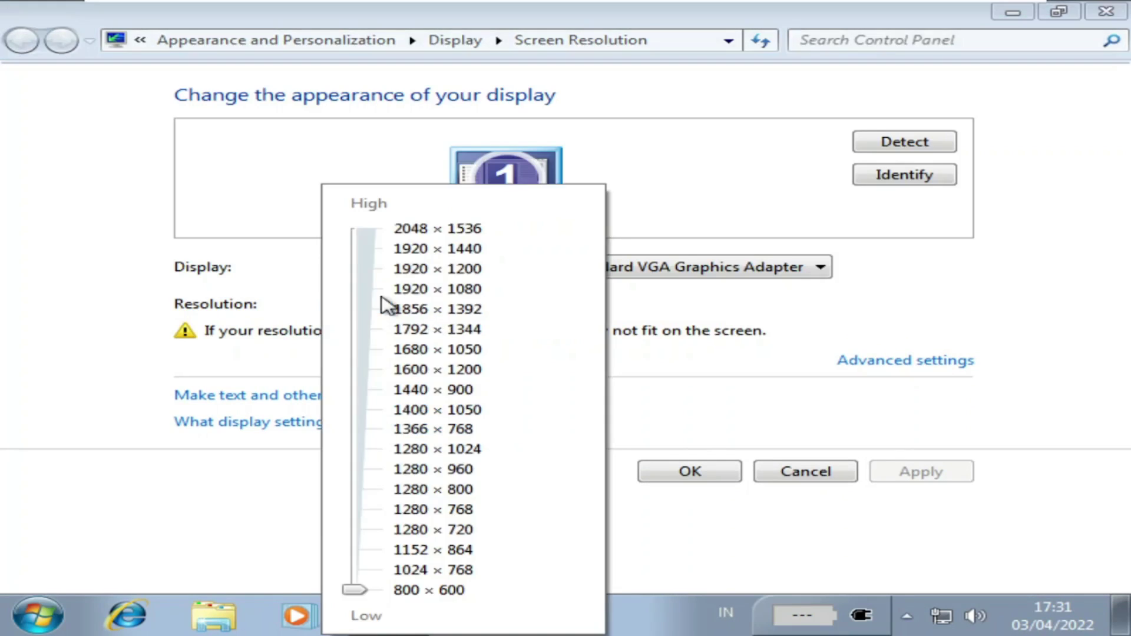
left_click(356, 427)
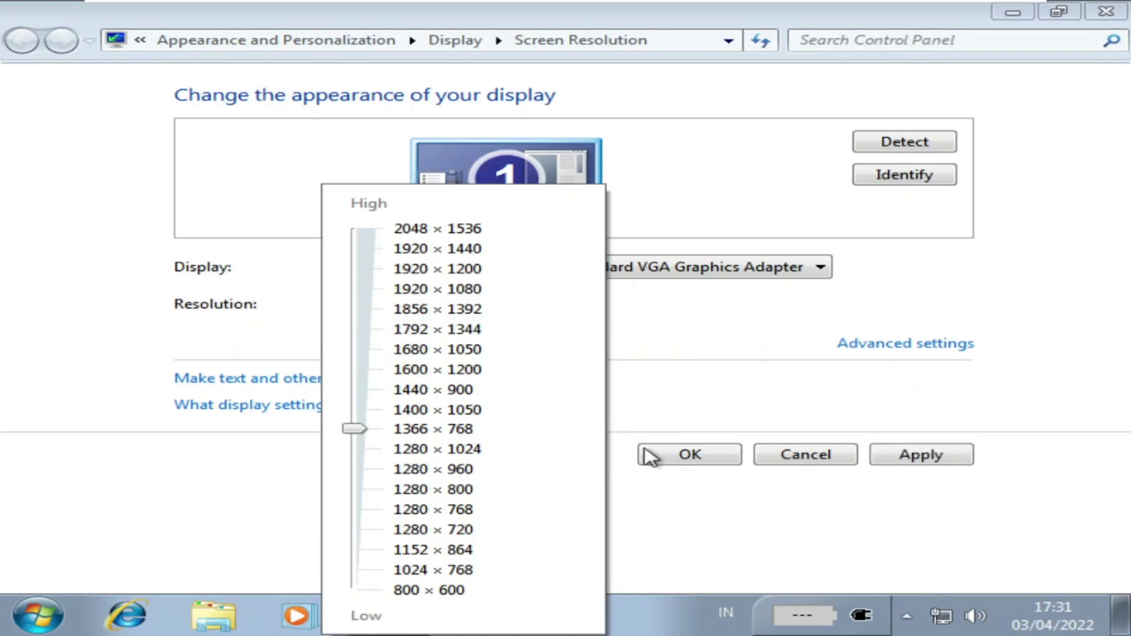
left_click(654, 461)
left_click(674, 465)
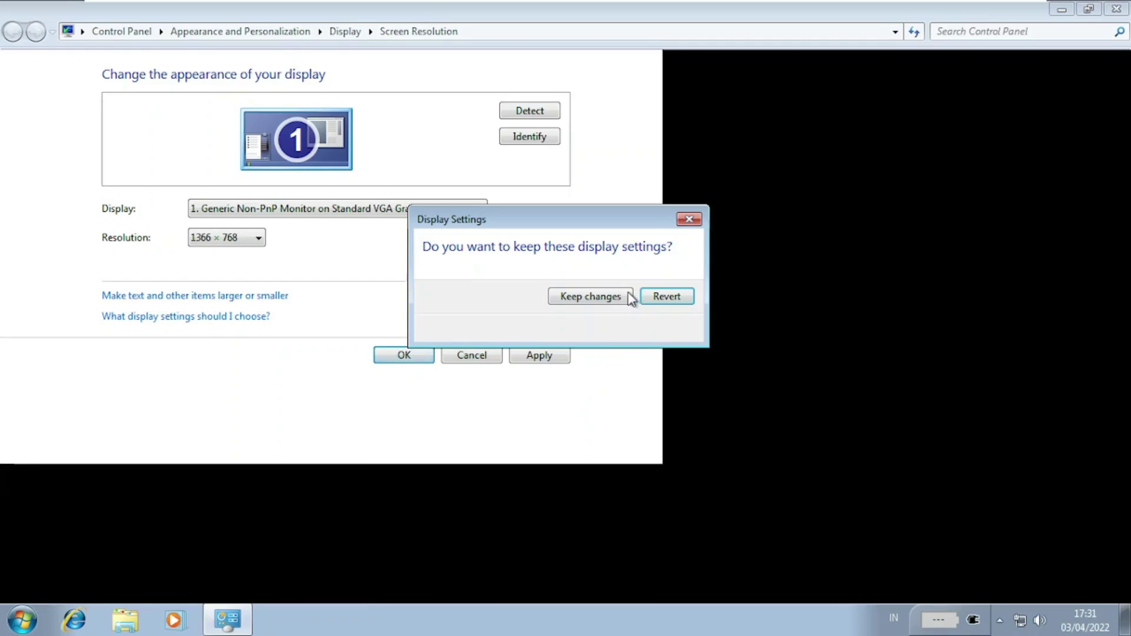
left_click(602, 298)
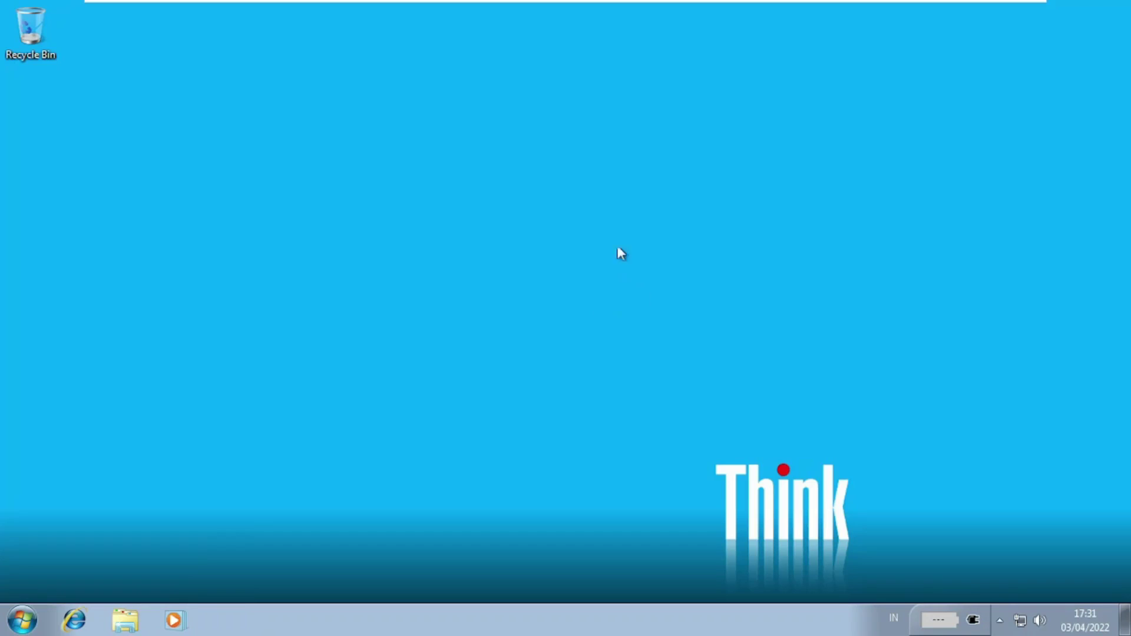
Run the troubleshooter for transparency and other Aero effects from the desktop personalization settings, and close both windows.
right_click(593, 221)
left_click(659, 401)
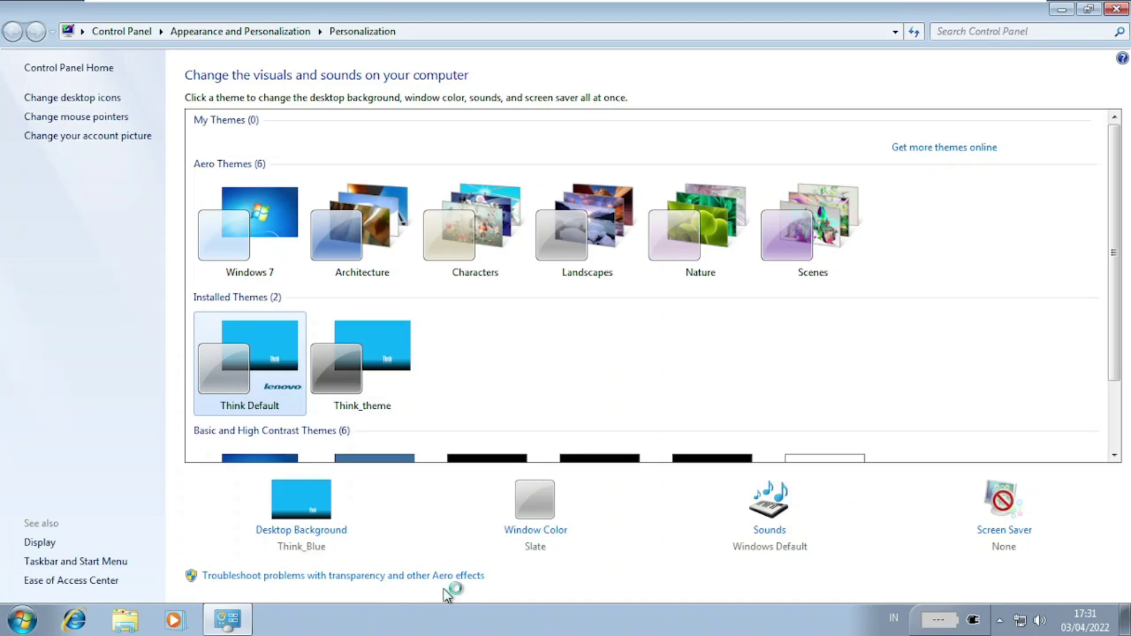
left_click(426, 577)
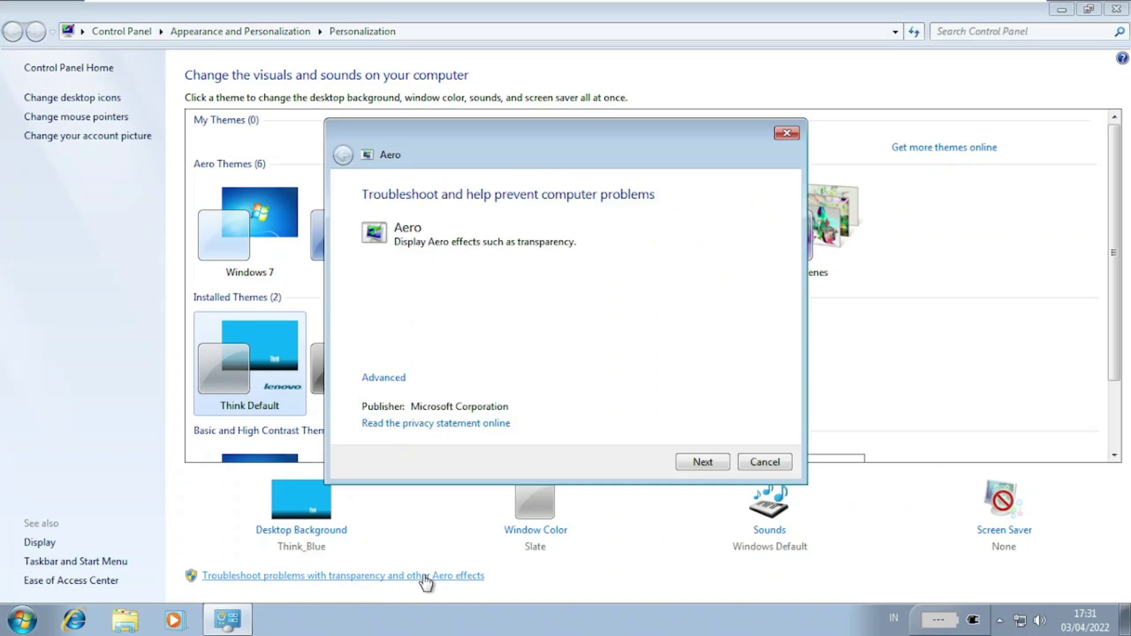
left_click(700, 461)
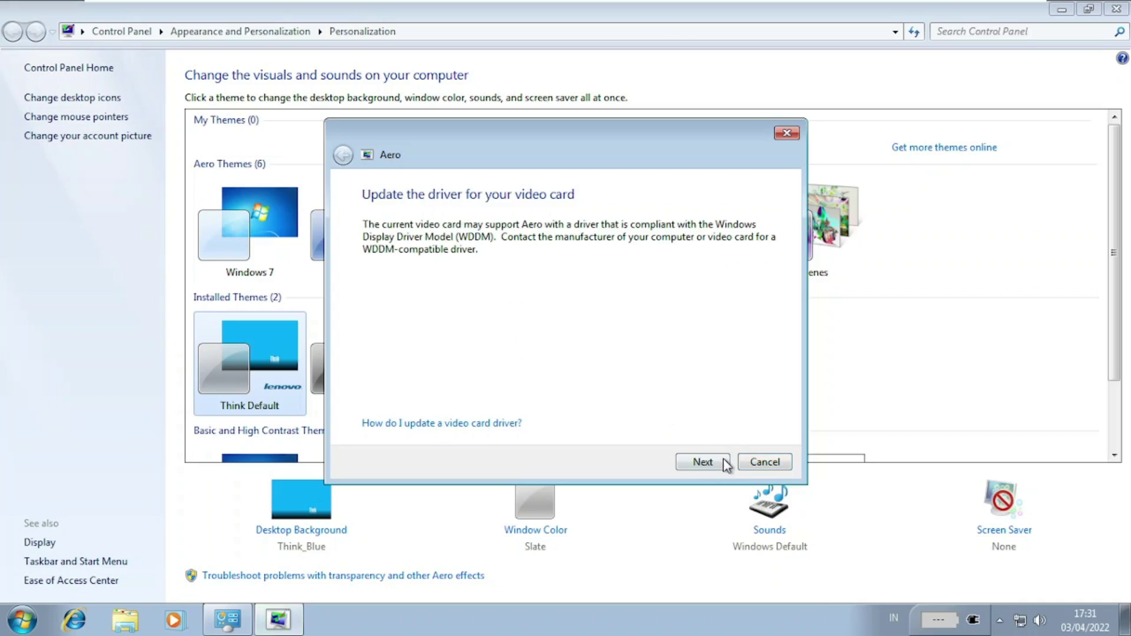
left_click(724, 465)
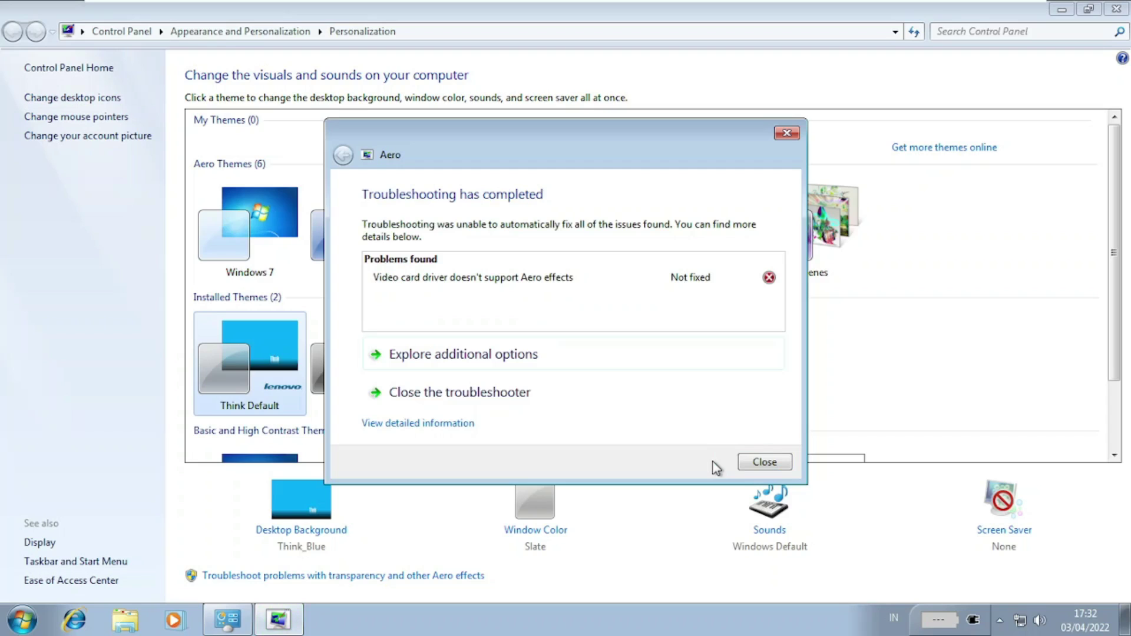
left_click(759, 462)
left_click(1117, 11)
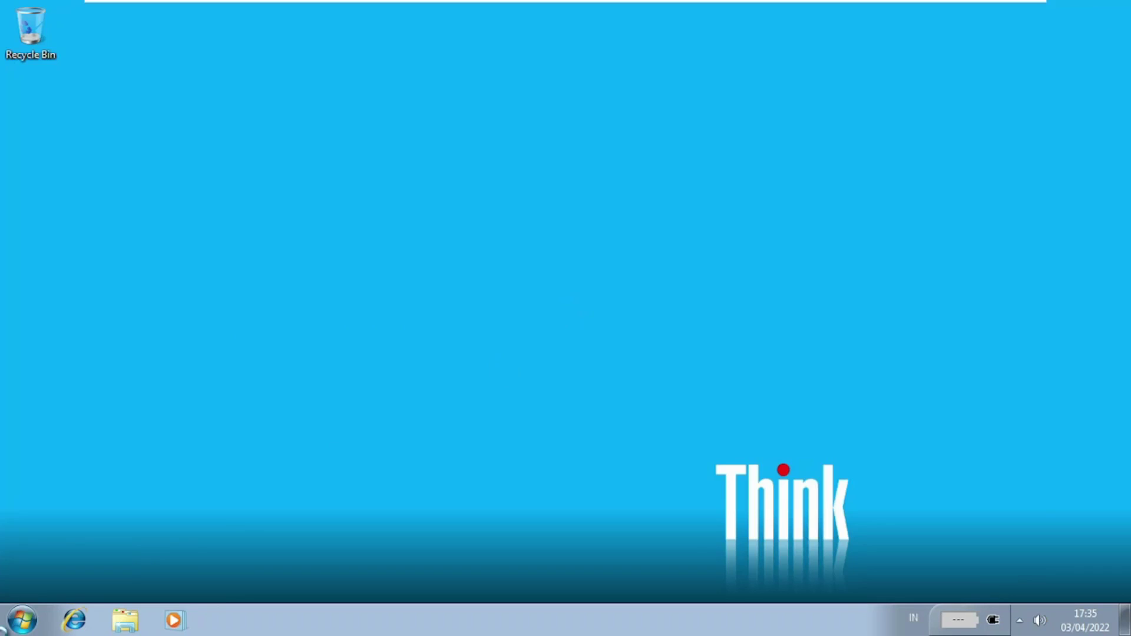
Try to launch Lenovo Device Experience from the list of all programs, and check the calendar and clock.
left_click(18, 623)
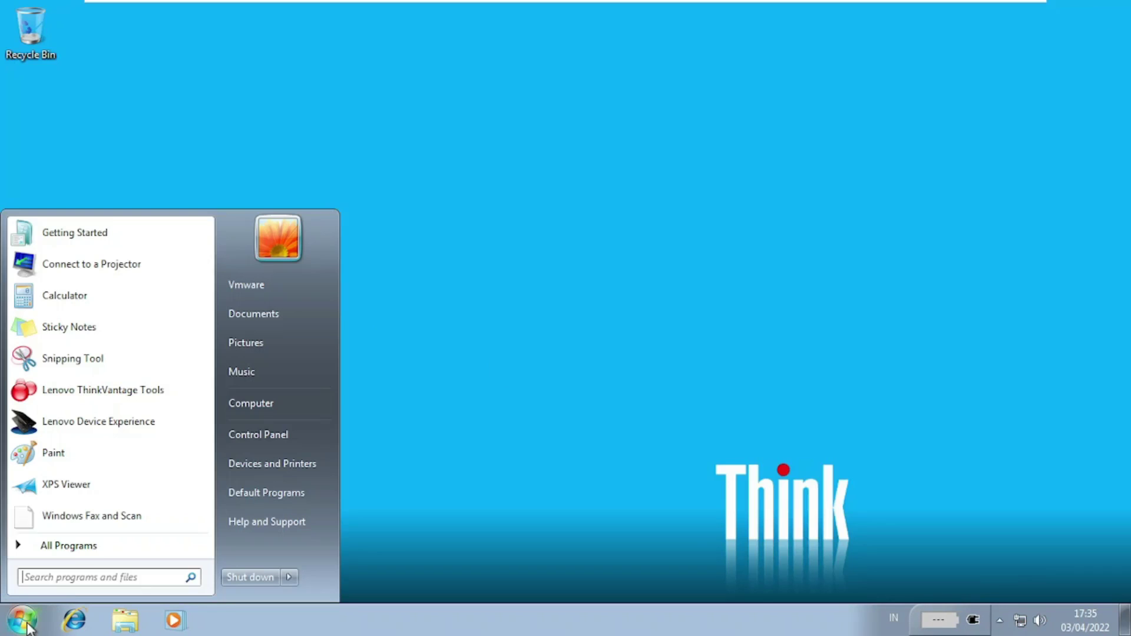
left_click(518, 257)
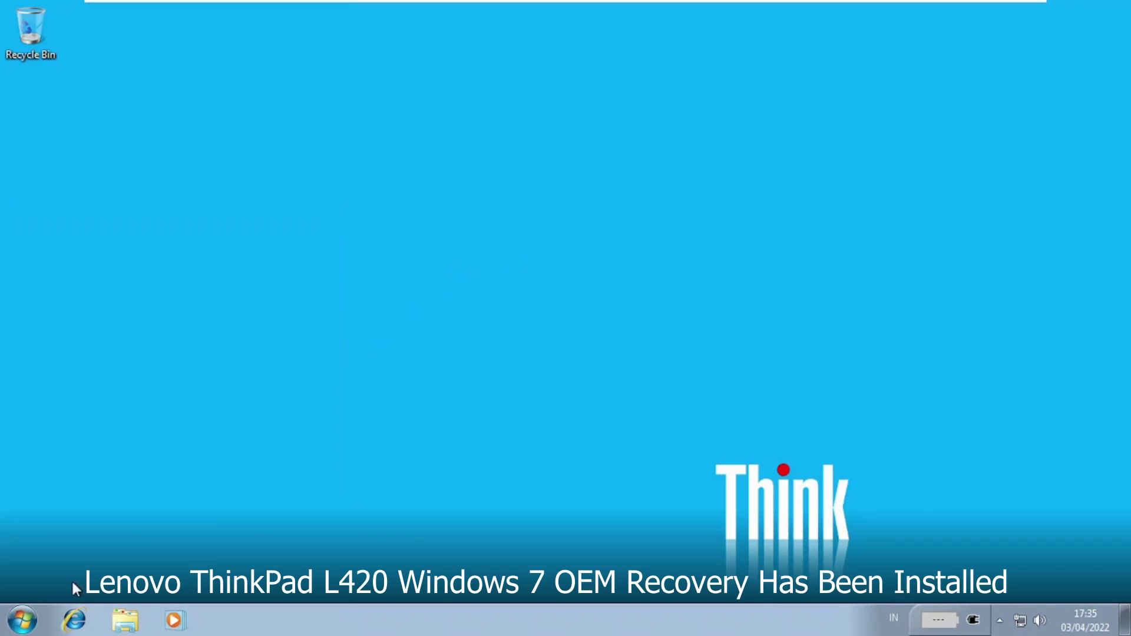
left_click(22, 620)
left_click(101, 549)
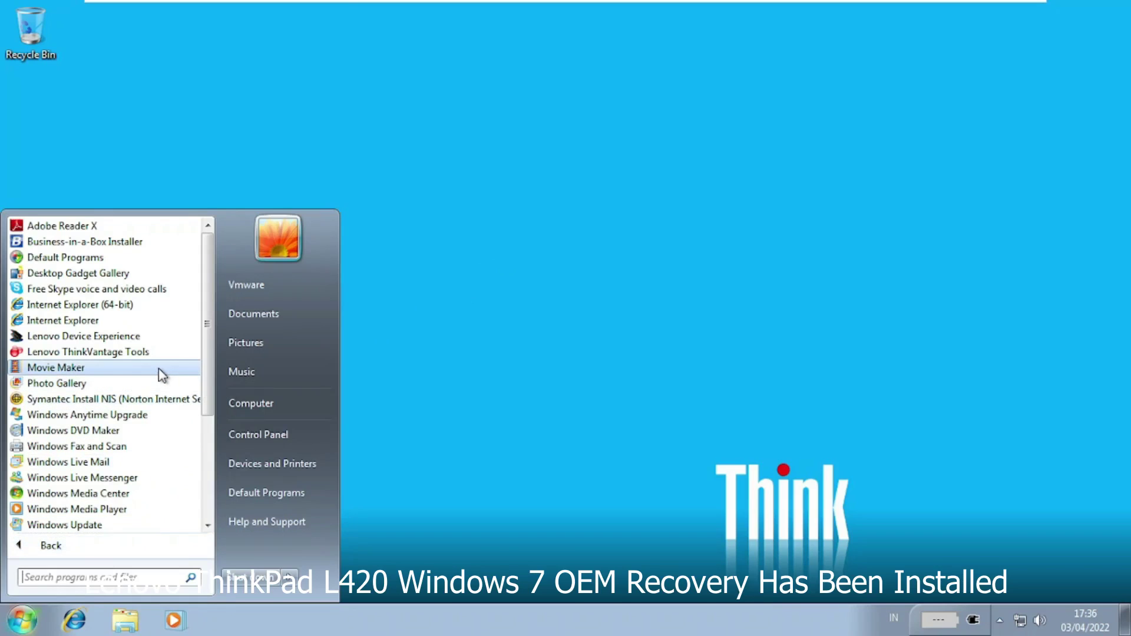
scroll(158, 369, "down", 4)
scroll(158, 372, "up", 4)
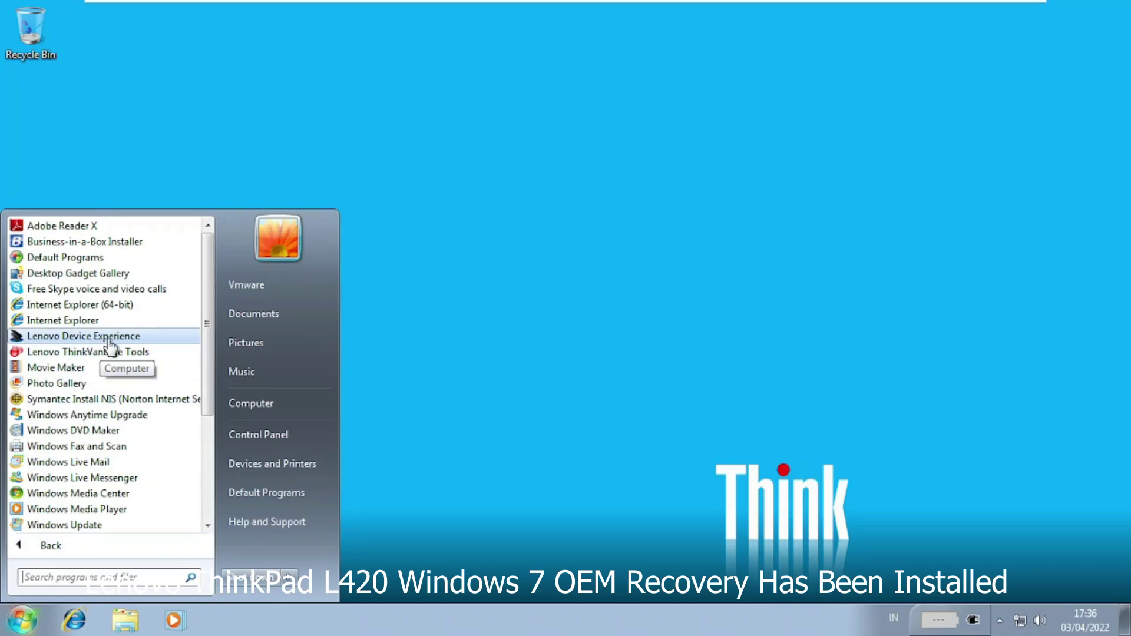
left_click(64, 339)
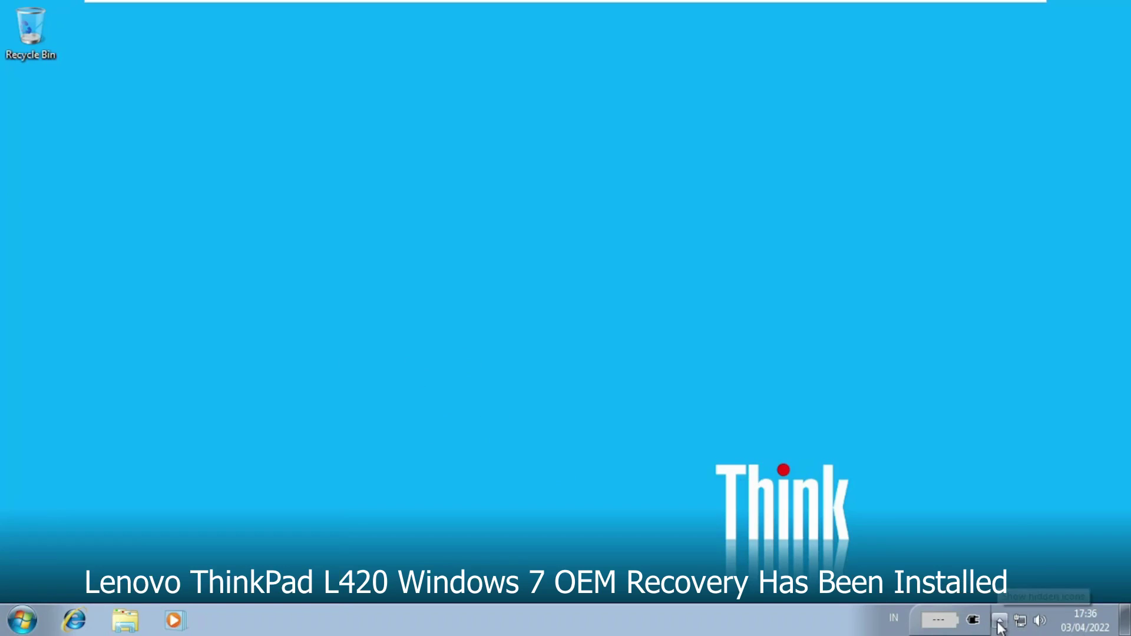
left_click(1099, 617)
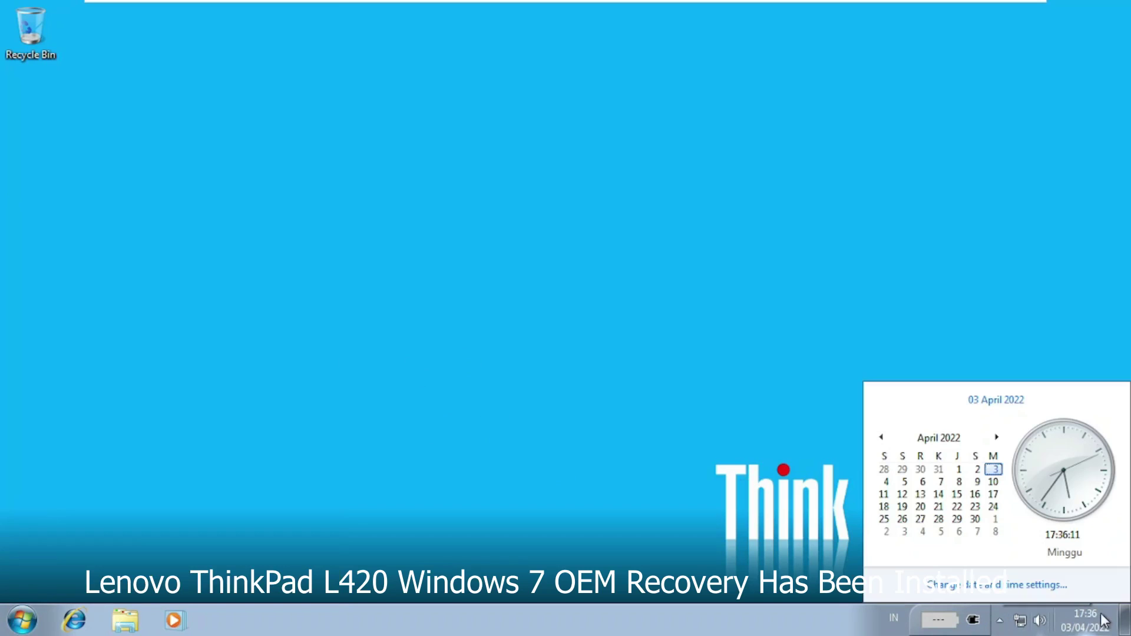
Set the system time back to 16:36 in the date and time settings and confirm both dialogs.
left_click(1040, 592)
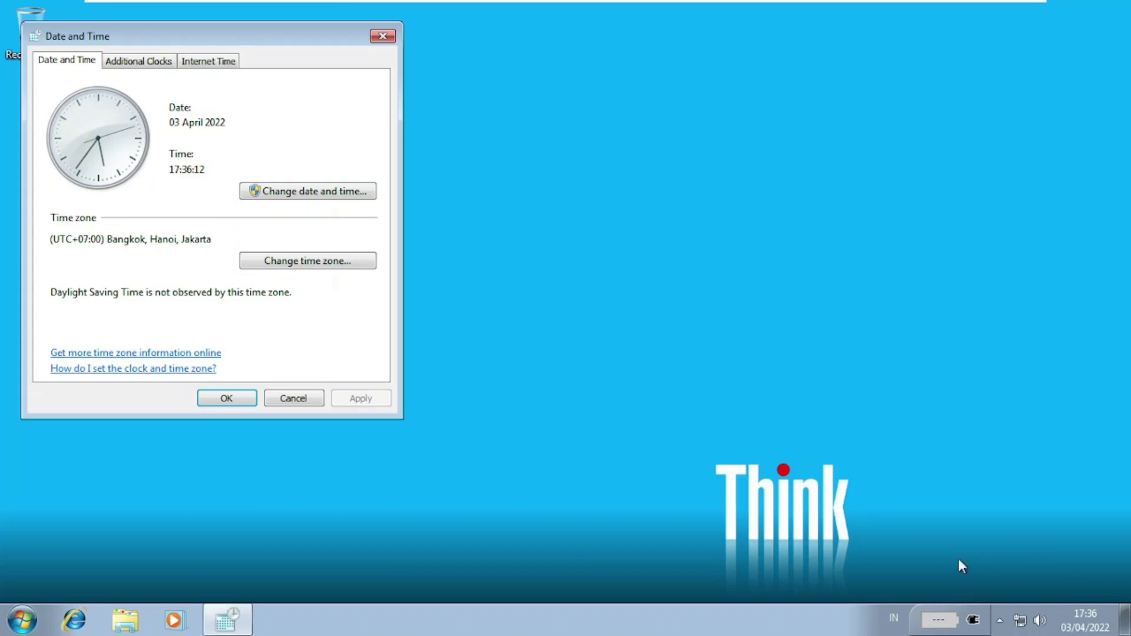
left_click(323, 199)
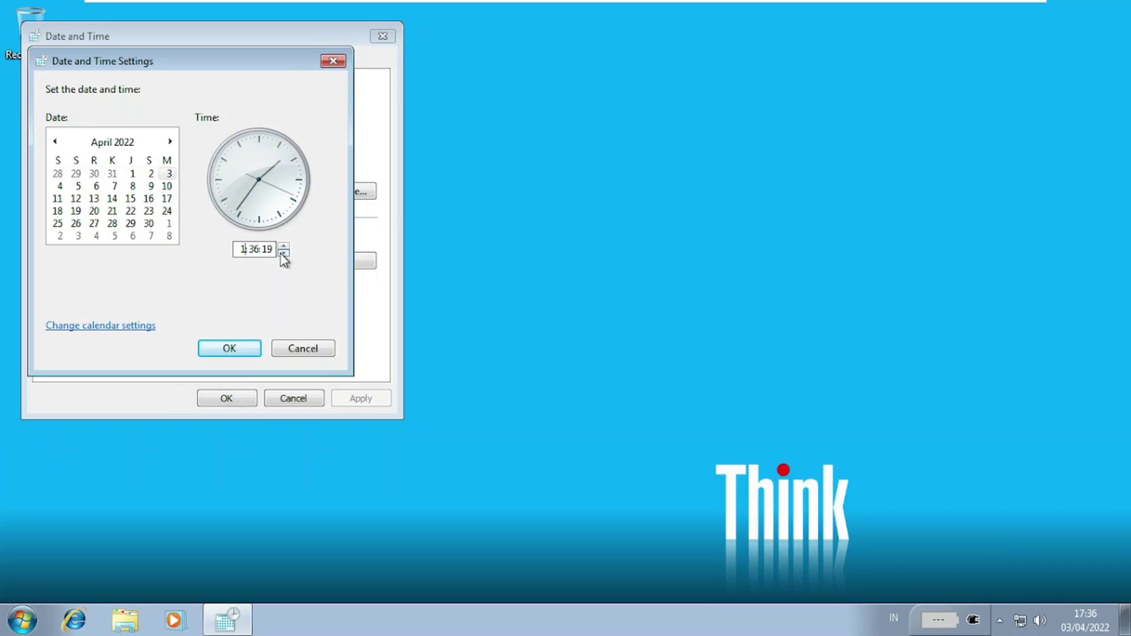
left_click(223, 354)
left_click(236, 399)
Try to launch Lenovo ThinkVantage Tools and Lenovo Device Experience, closing the My Documents window.
left_click(23, 619)
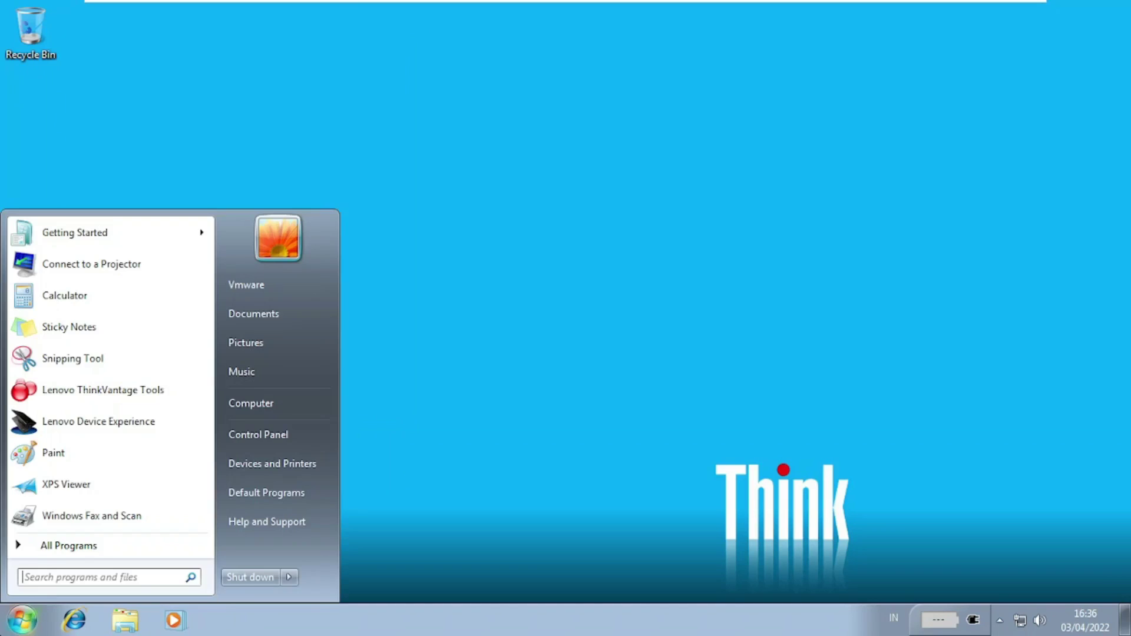
left_click(65, 401)
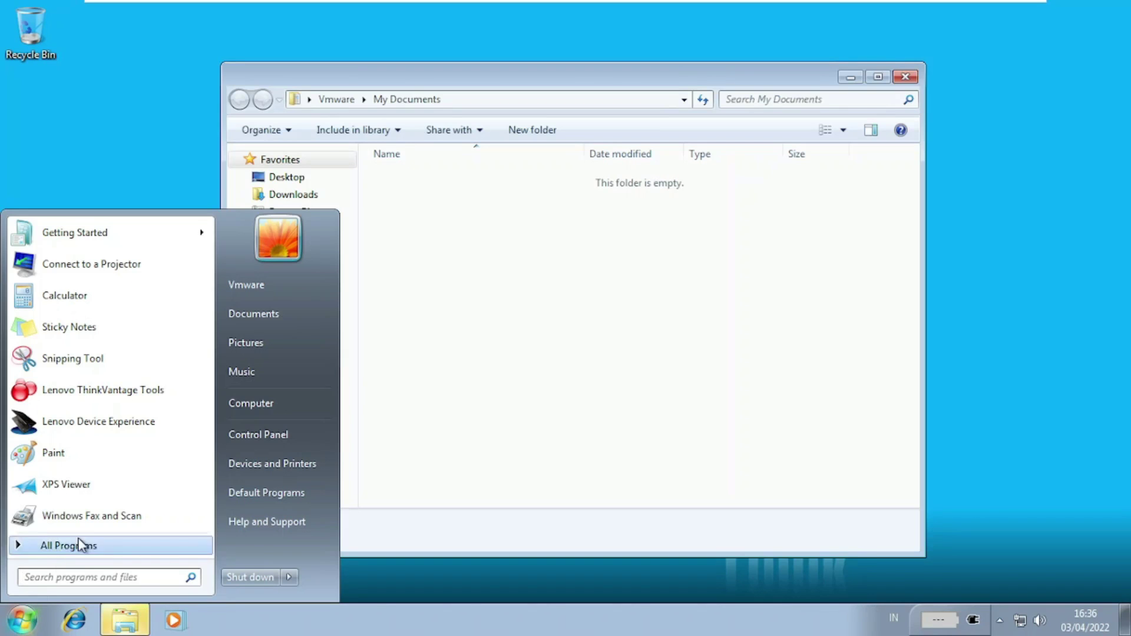
left_click(650, 83)
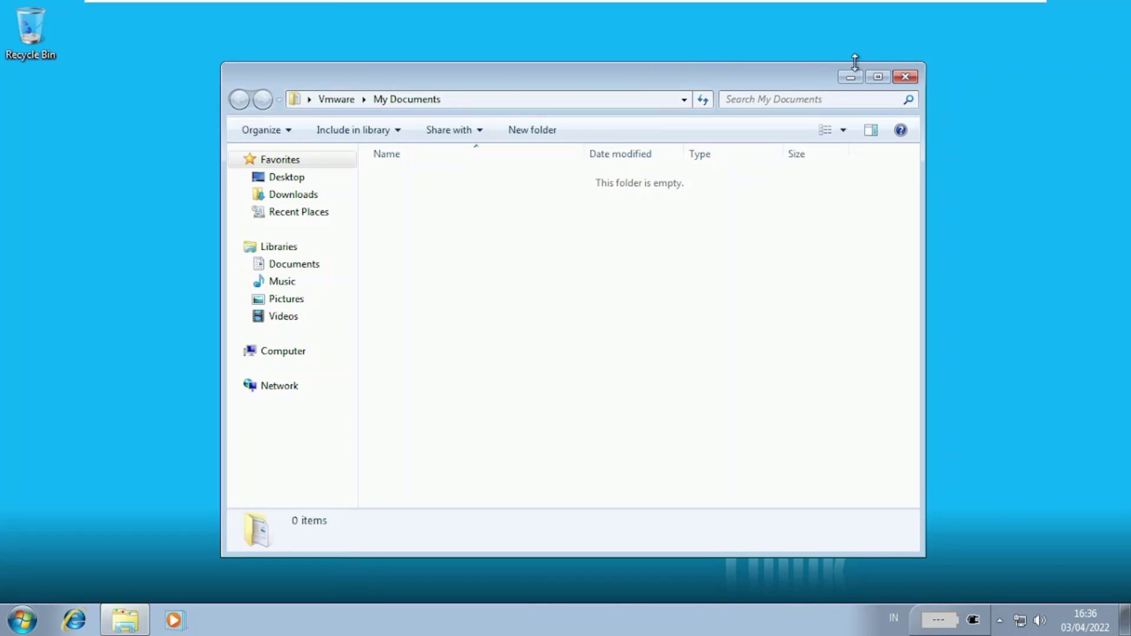
left_click(911, 79)
left_click(22, 620)
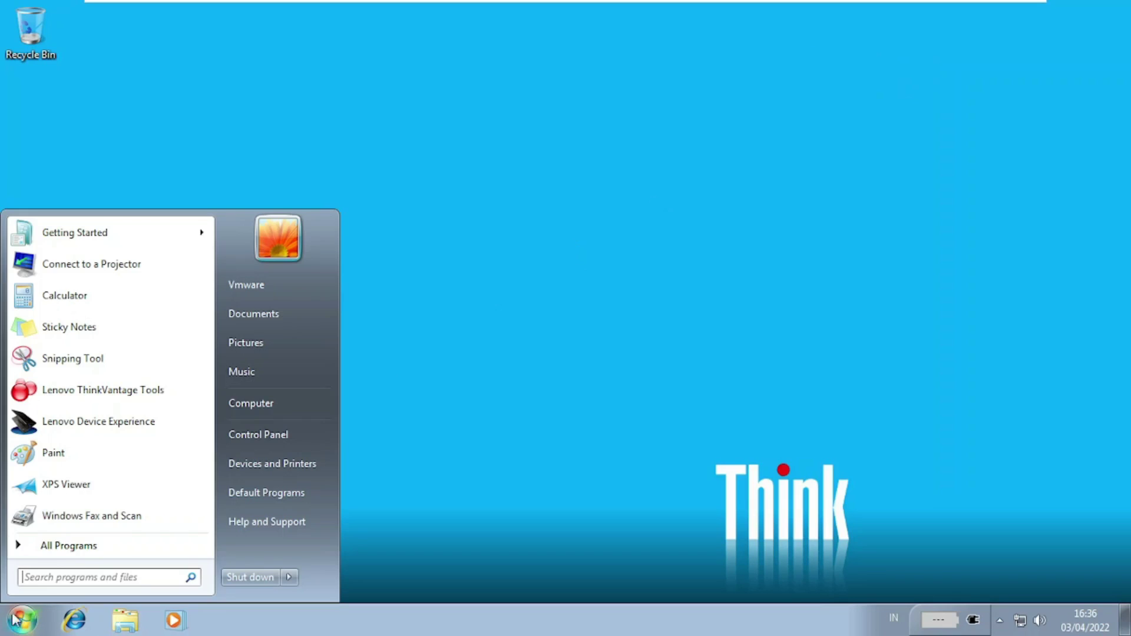
left_click(89, 422)
Examine the list of all installed programs, including the Microsoft Office, Microsoft Silverlight and Windows Live folders.
left_click(34, 629)
left_click(55, 547)
scroll(134, 383, "down", 2)
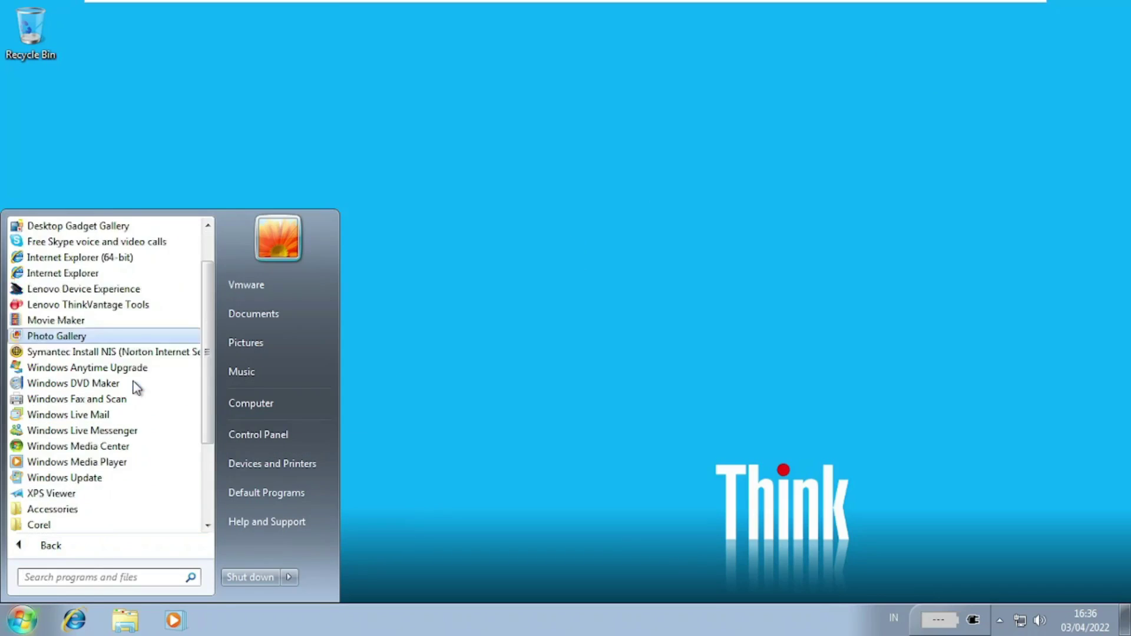
scroll(134, 383, "up", 2)
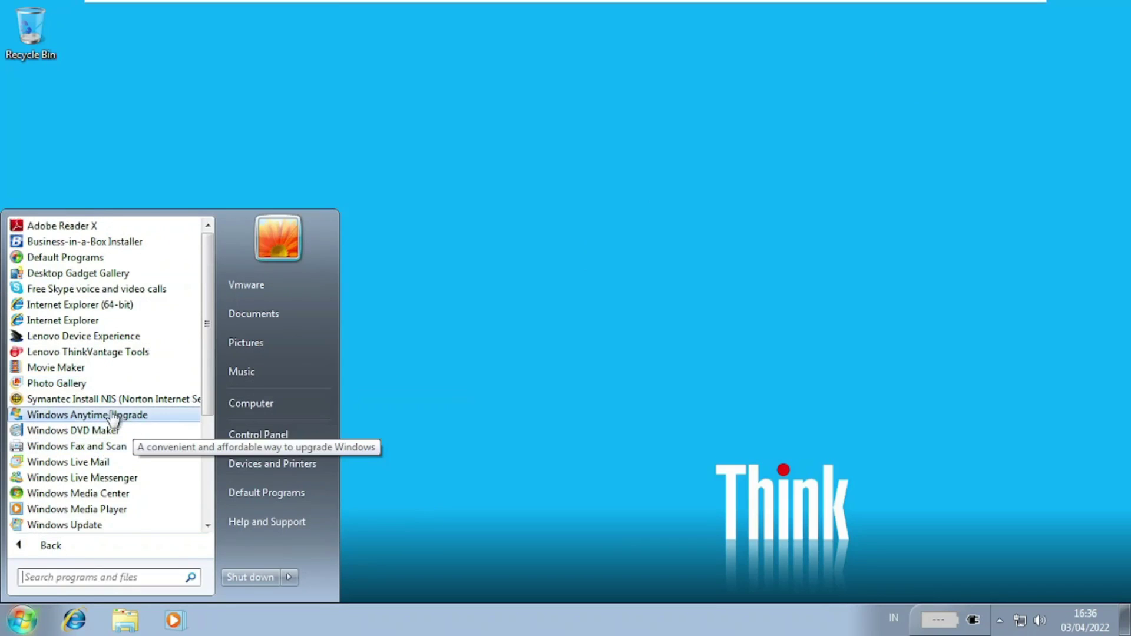
scroll(34, 420, "down", 4)
left_click(76, 477)
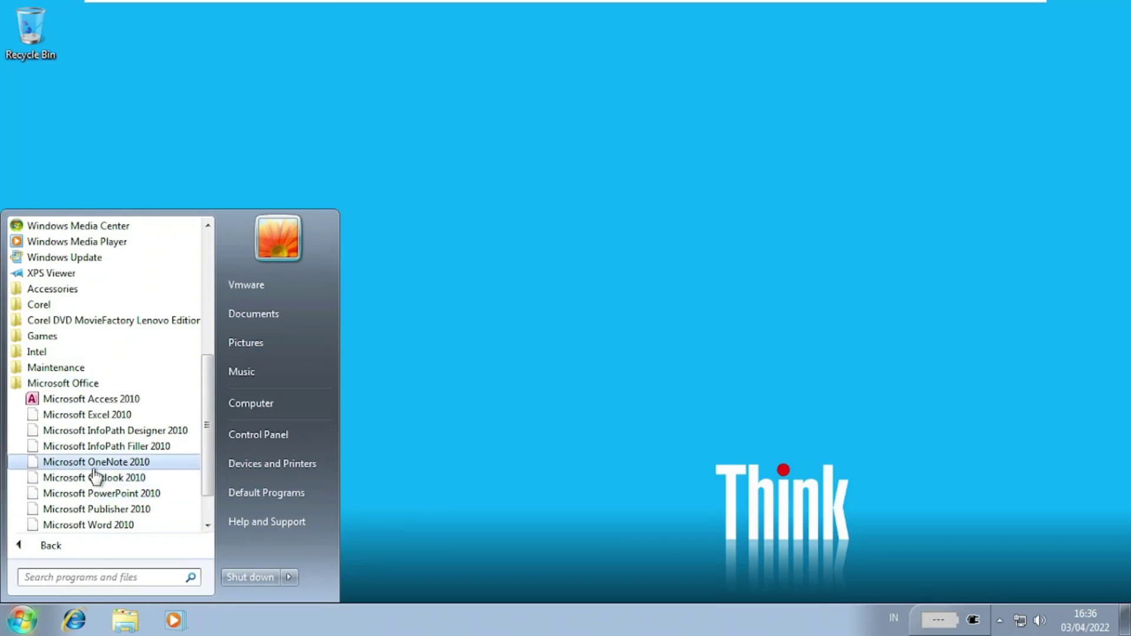
scroll(94, 471, "down", 1)
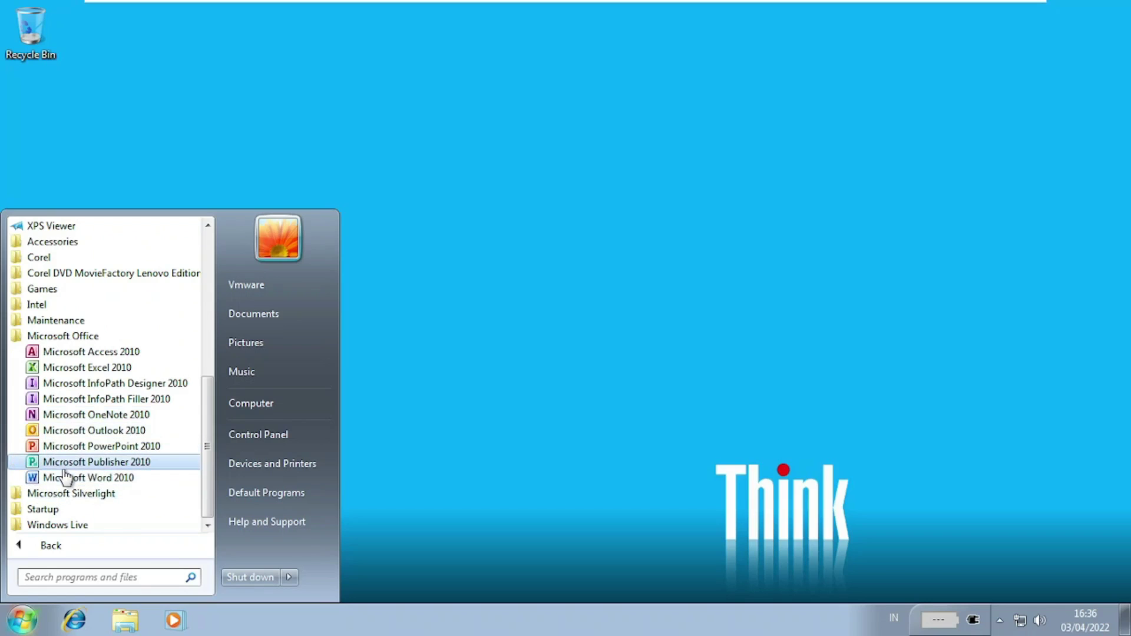
left_click(67, 495)
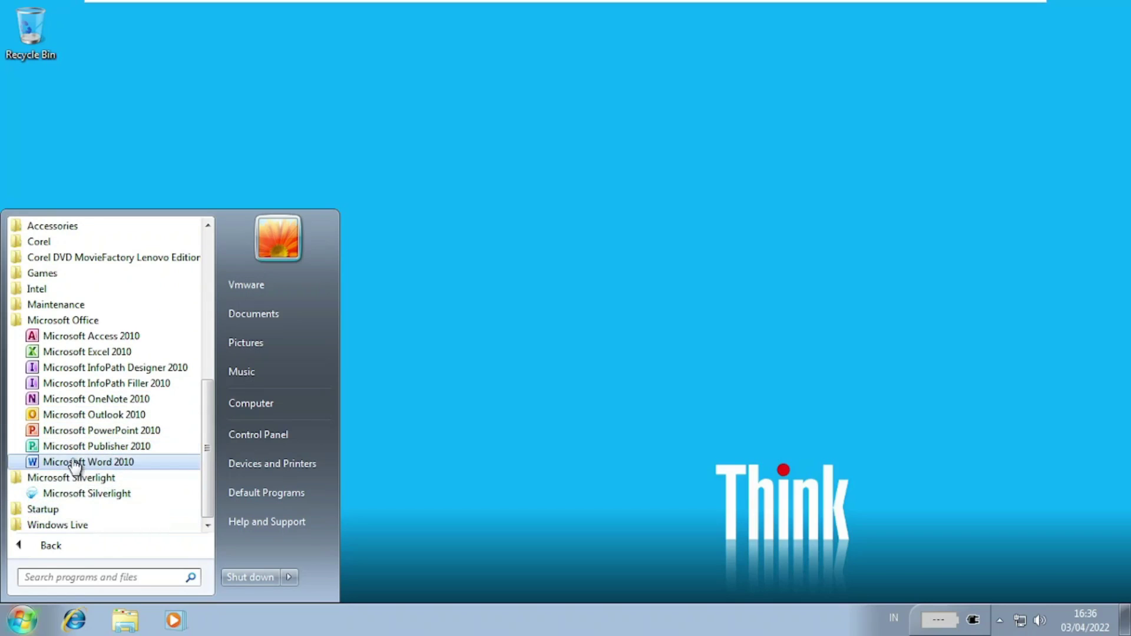
left_click(65, 524)
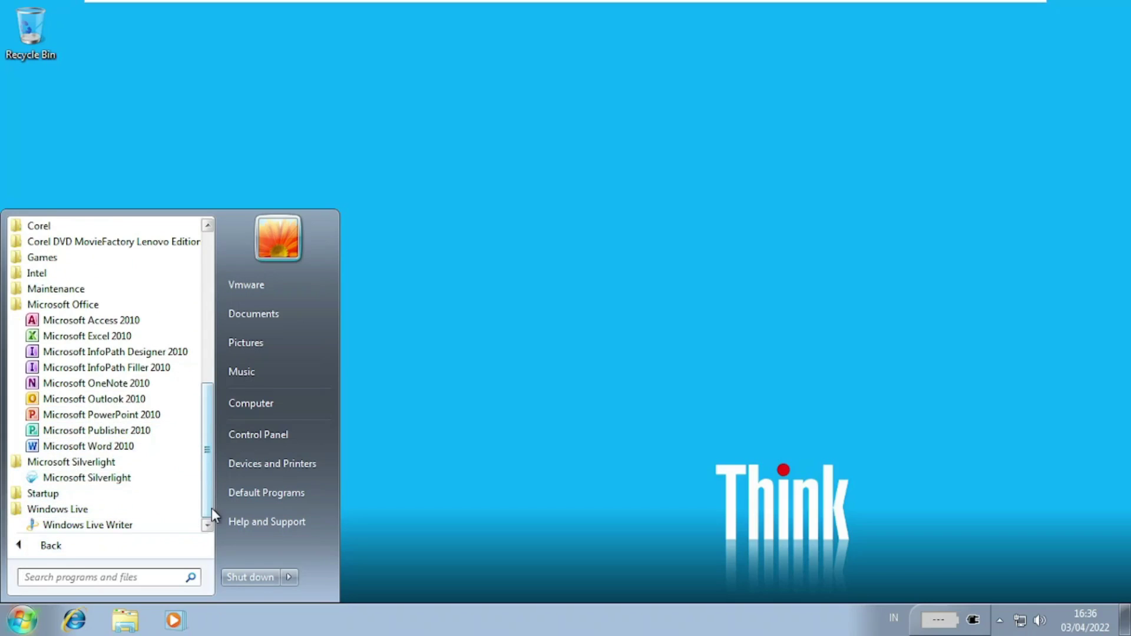
Launch Microsoft Word 2010, accept the proposed user name and initials, and view the blank document's file information.
left_click(107, 449)
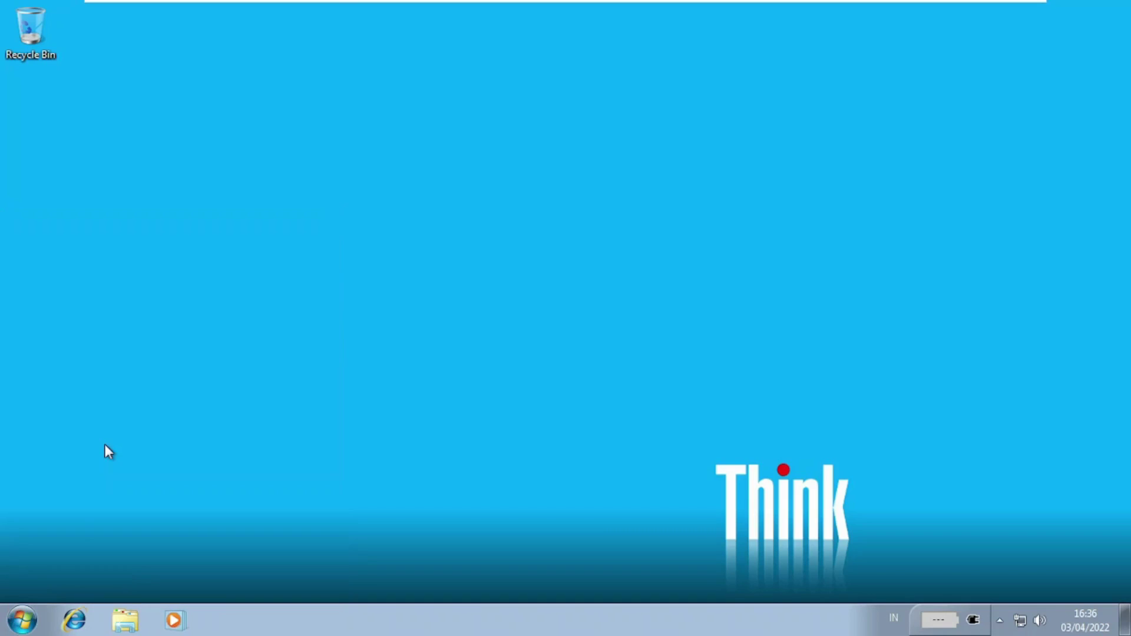
left_click(22, 619)
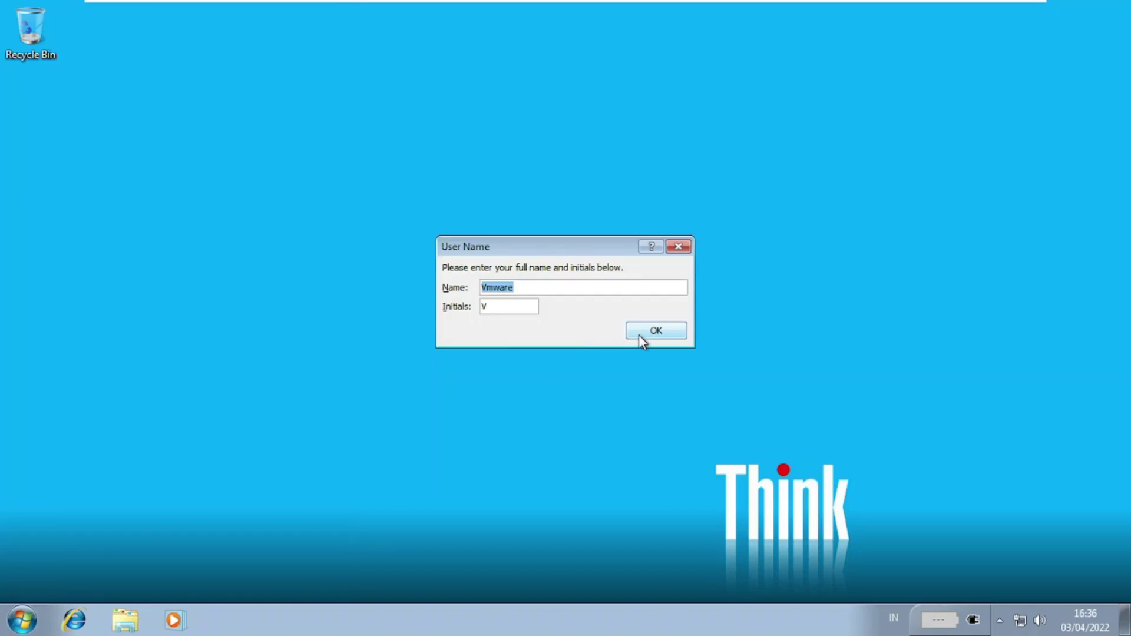
left_click(639, 335)
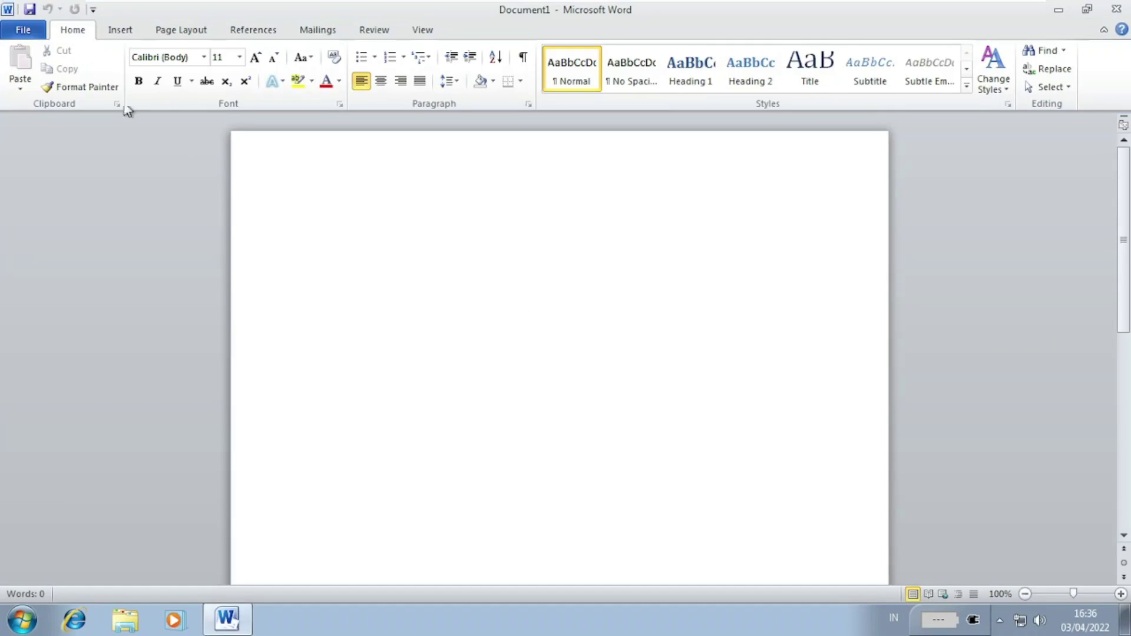
left_click(21, 32)
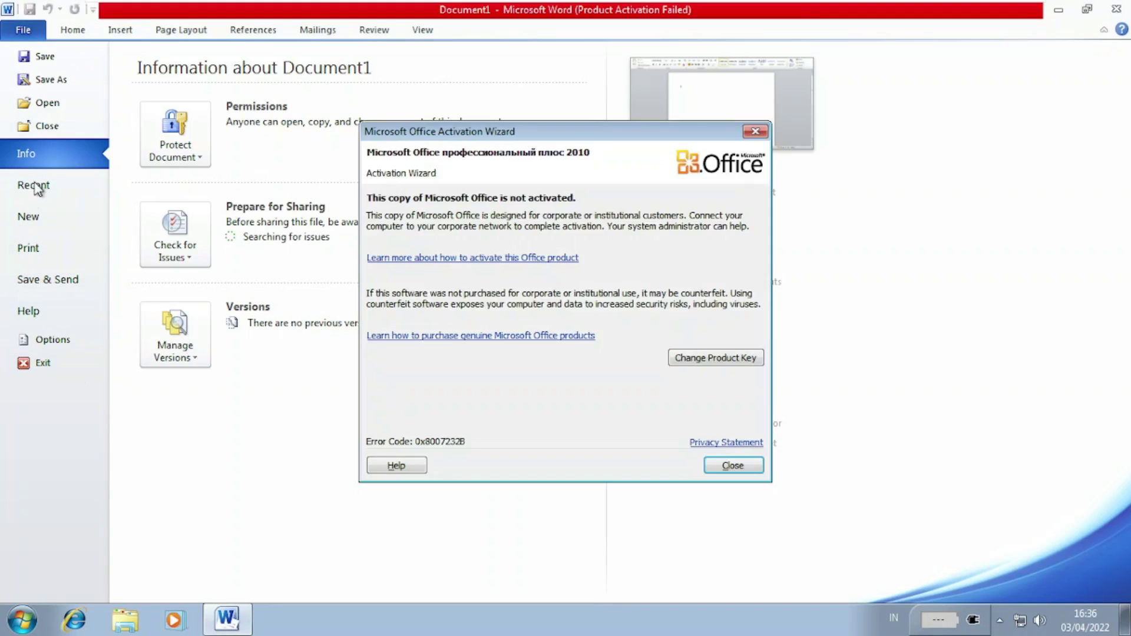
Dismiss the Office activation wizard, choose Don't make changes in the Office welcome dialog, and close Word.
left_click(763, 134)
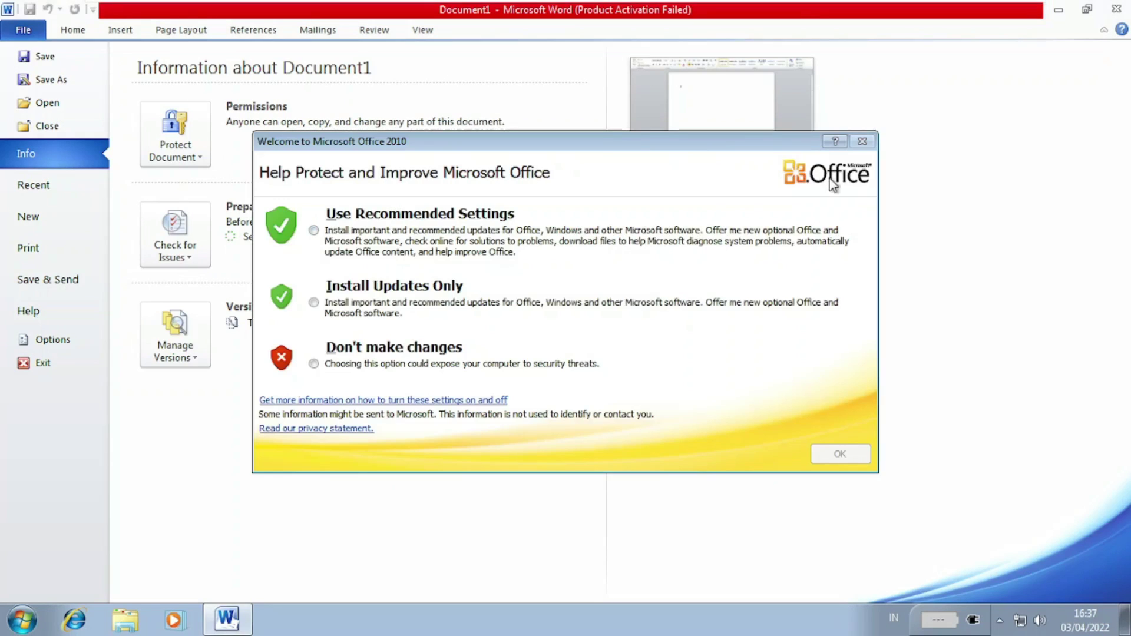
left_click(314, 364)
left_click(840, 454)
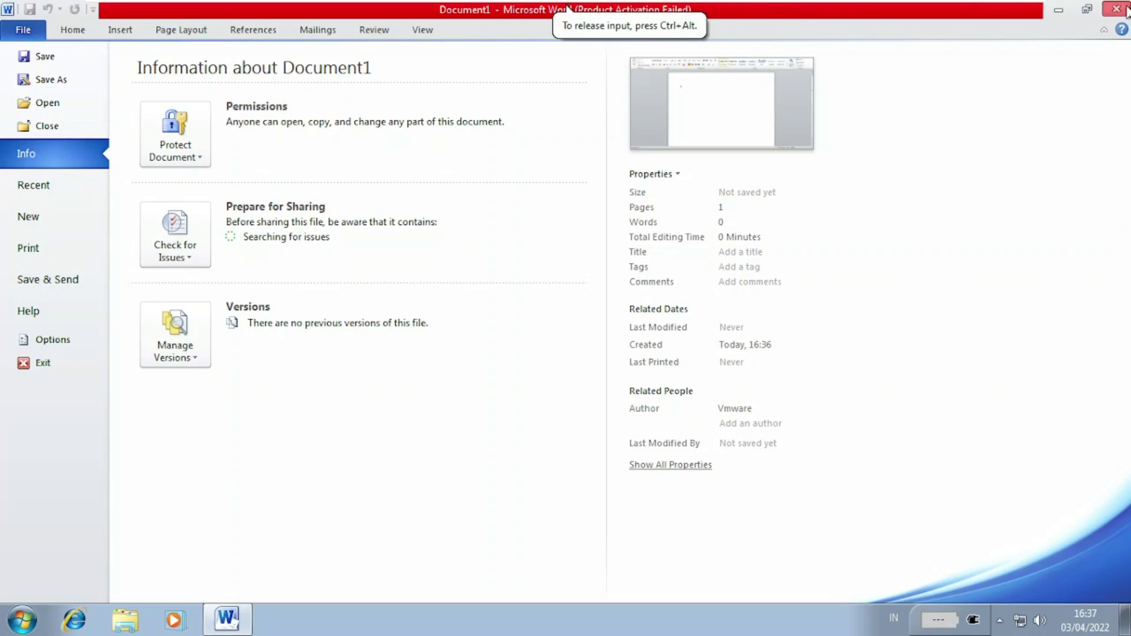
left_click(1123, 10)
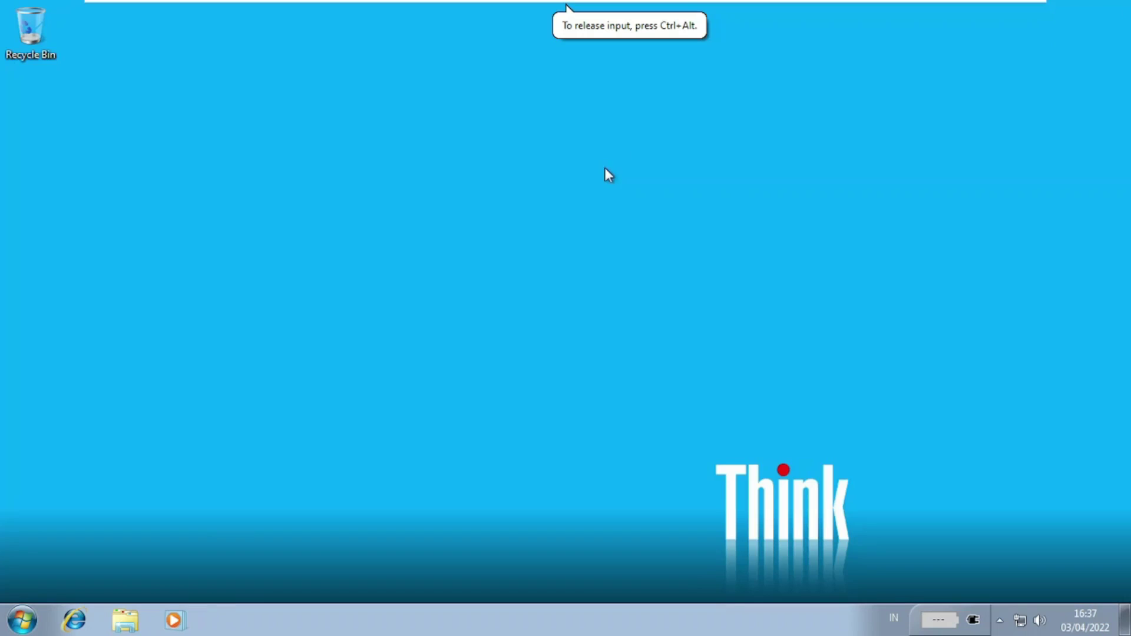
Look through the Corel DVD MovieFactory Lenovo Edition folder in the list of all programs, and close the list.
right_click(605, 168)
left_click(404, 289)
left_click(22, 620)
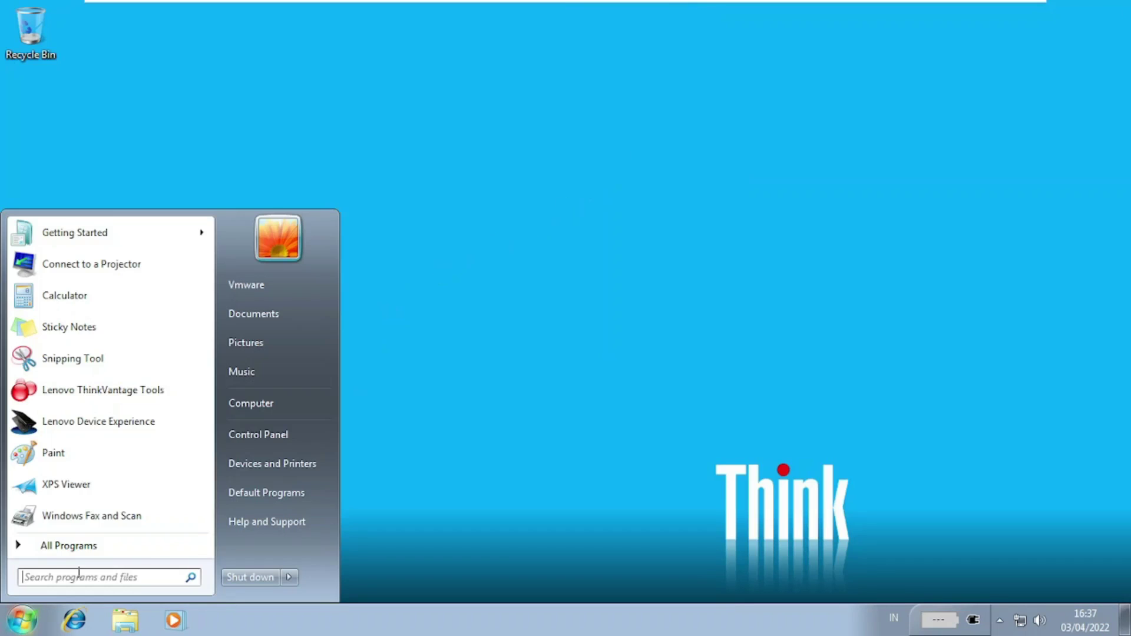
left_click(147, 543)
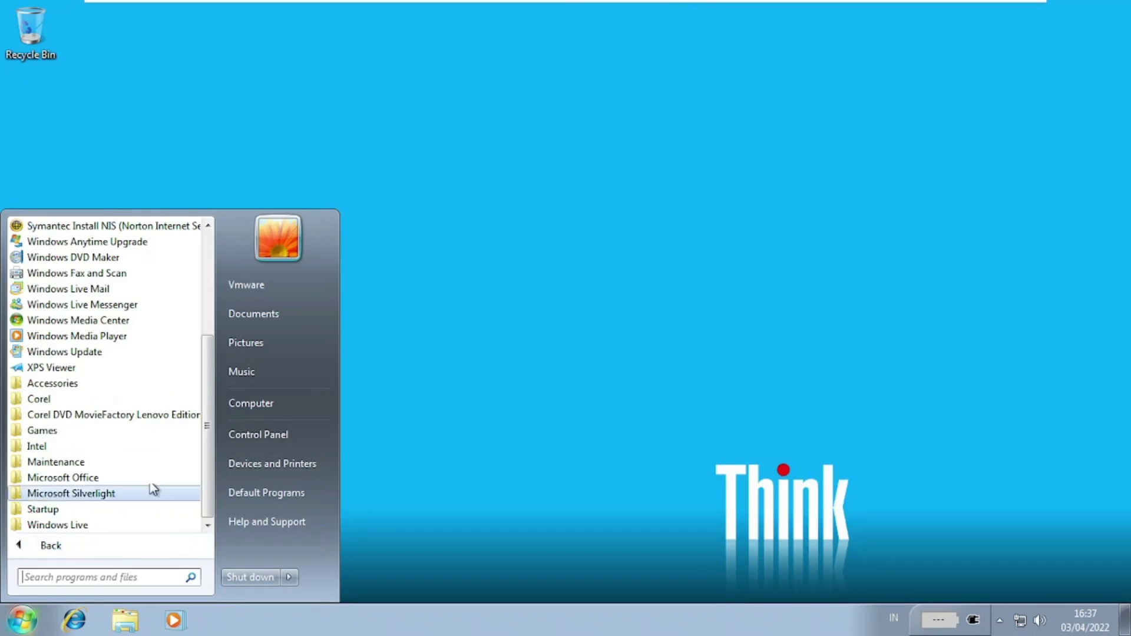
left_click(132, 416)
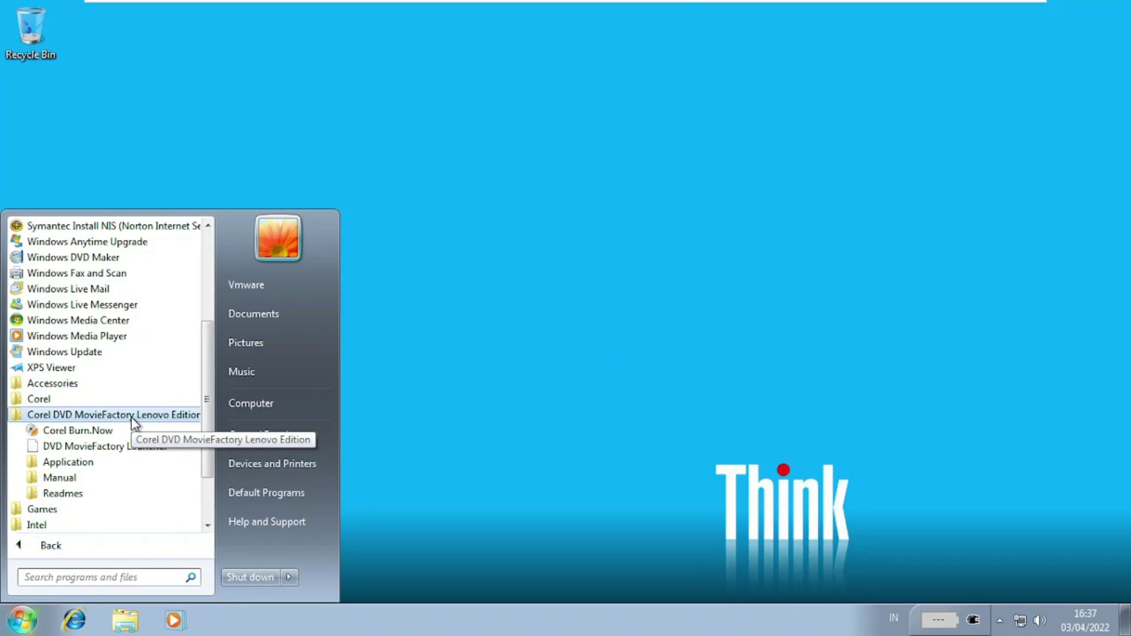
left_click(132, 417)
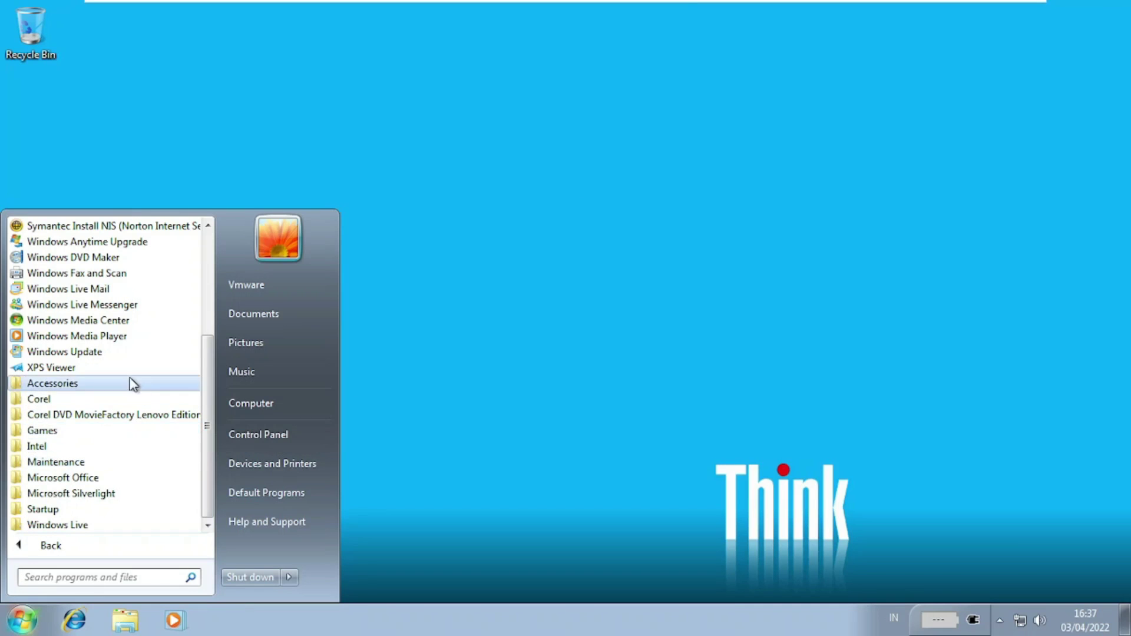
left_click(569, 223)
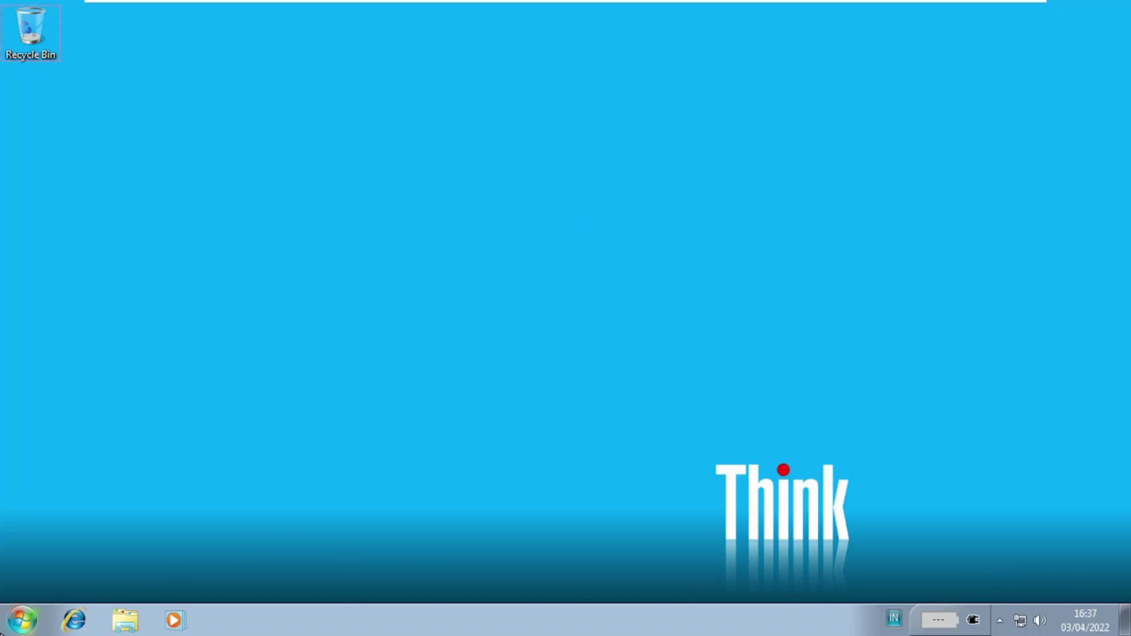
Try once more to launch Lenovo ThinkVantage Tools, and close the My Documents window.
left_click(23, 620)
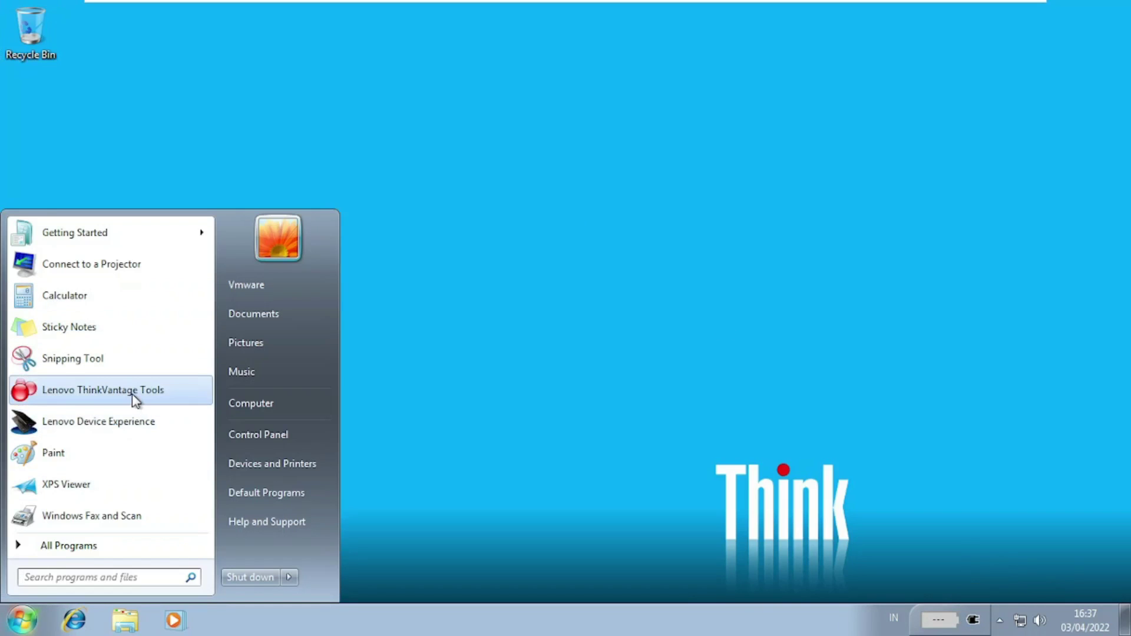
left_click(133, 393)
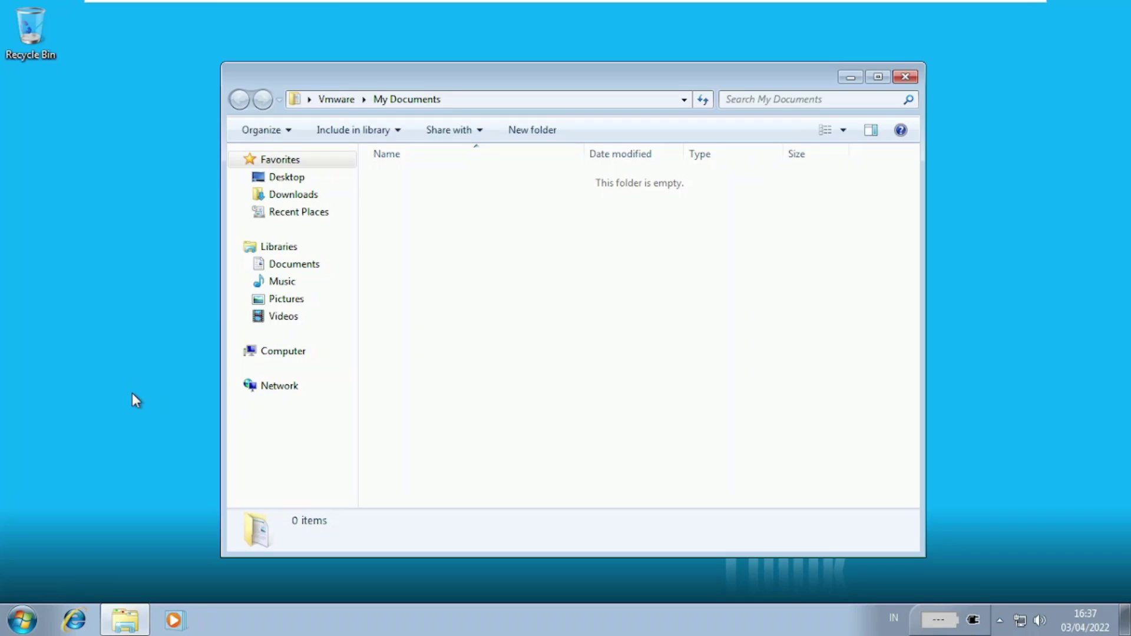
left_click(905, 78)
Look at the list of all programs again and open the computer's system properties.
key("super")
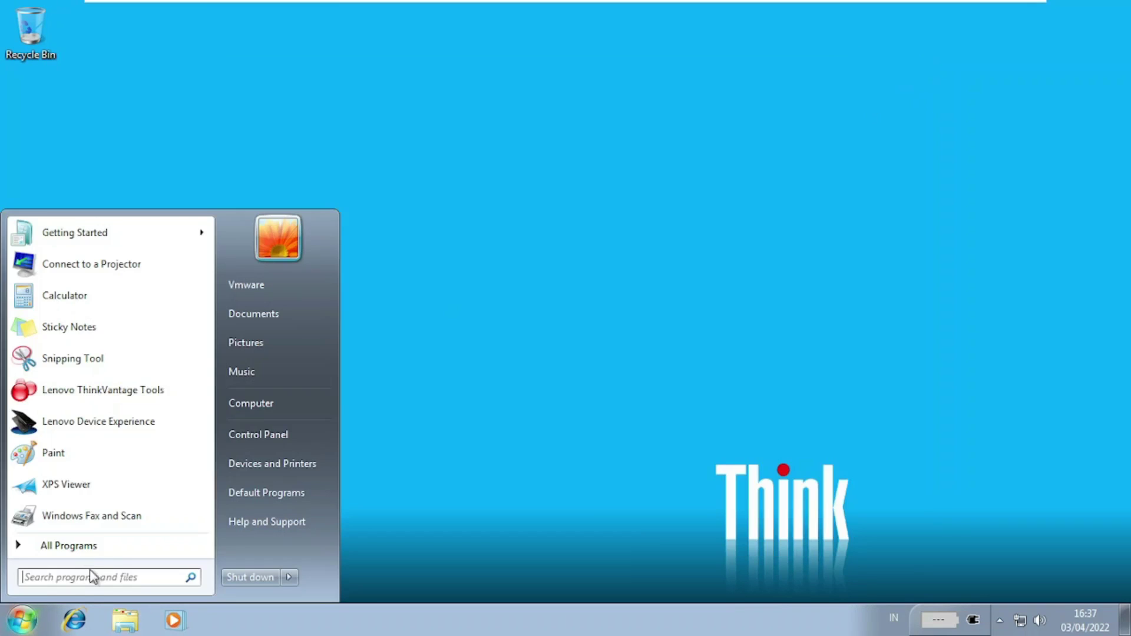
left_click(131, 543)
scroll(167, 483, "up", 4)
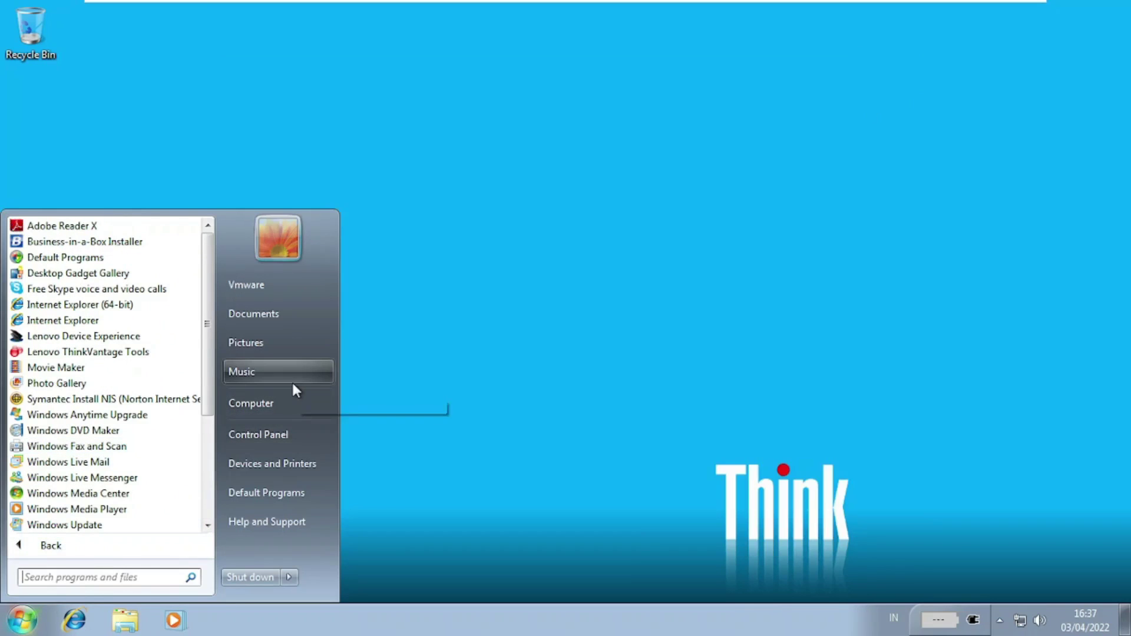
right_click(272, 403)
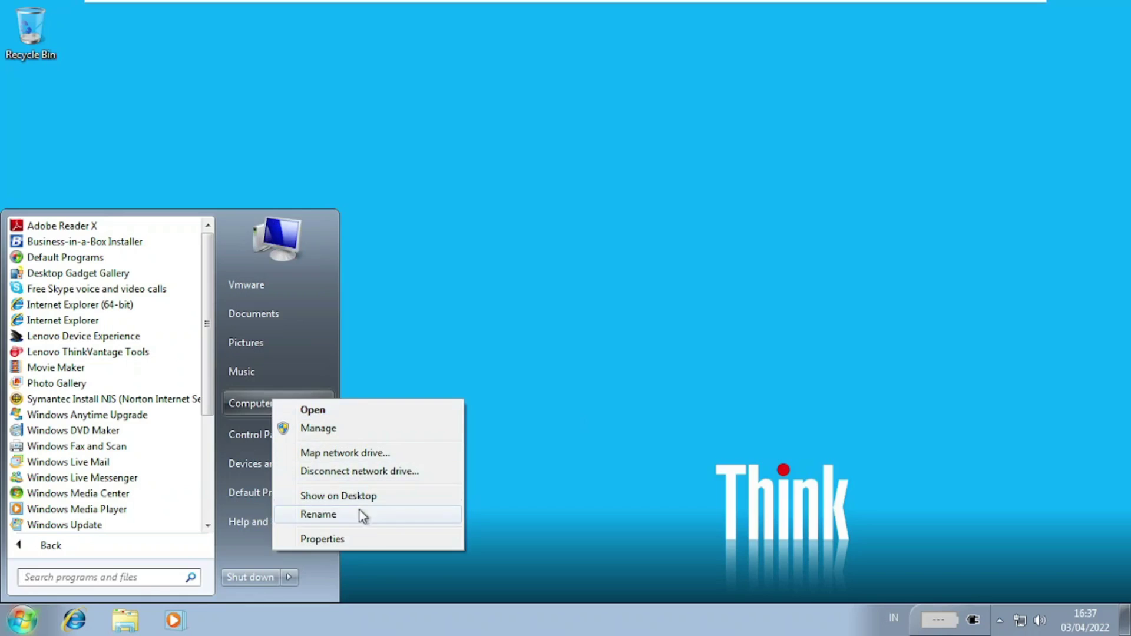
left_click(377, 540)
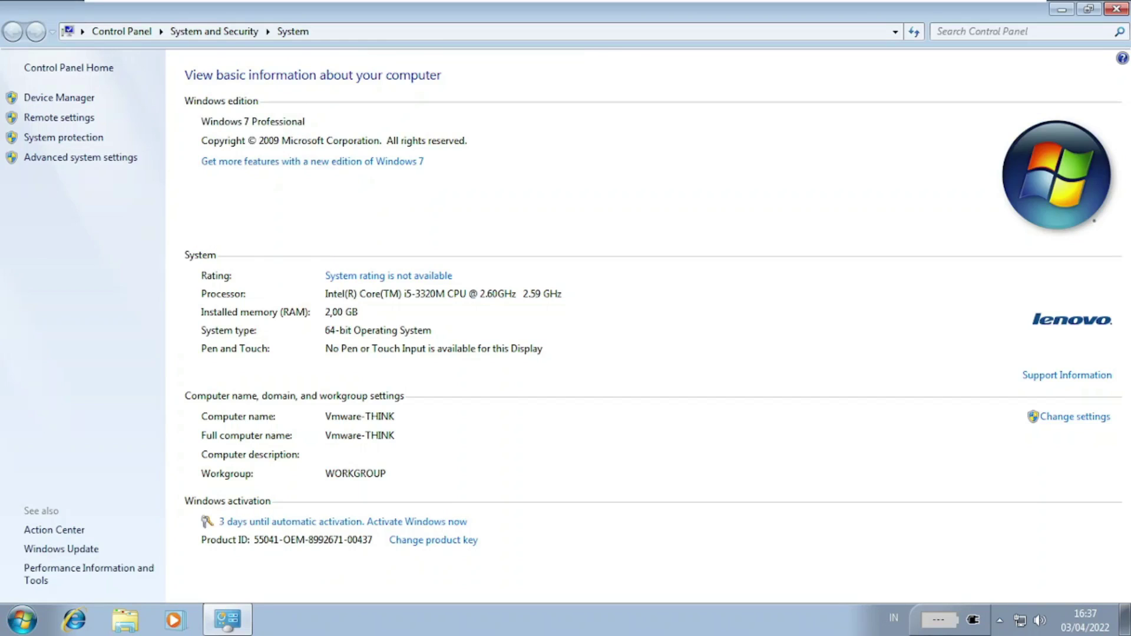
Launch Lenovo Power Manager from the battery gauge and restore the System window to its smaller size.
left_click(939, 621)
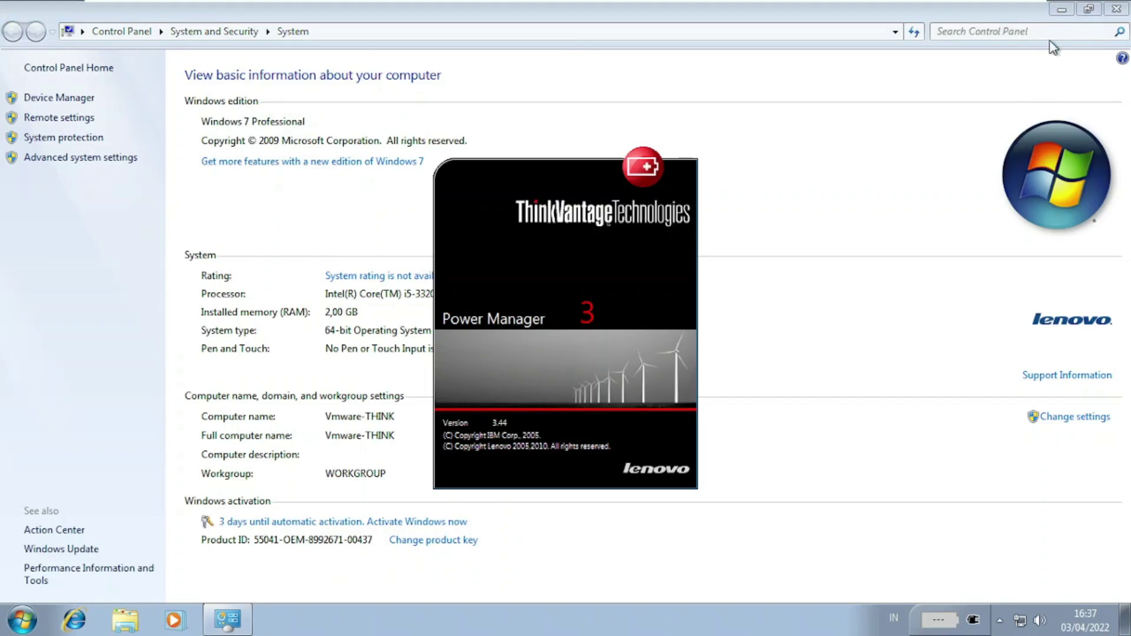
left_click(1091, 10)
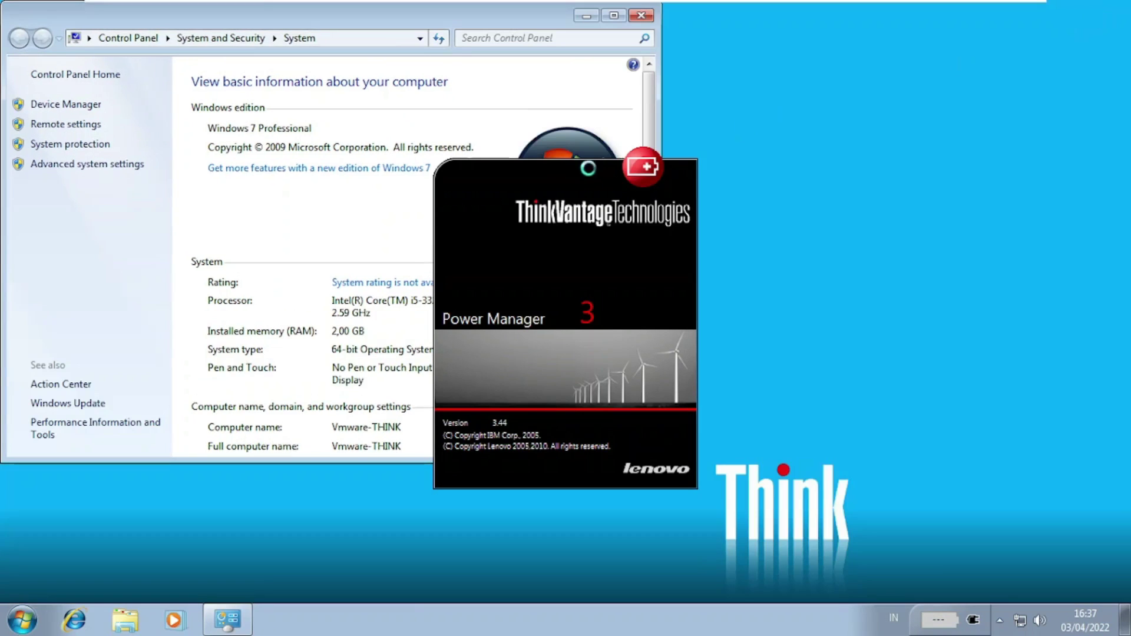
Open the Control Panel and display all of its items as large icons.
left_click(22, 620)
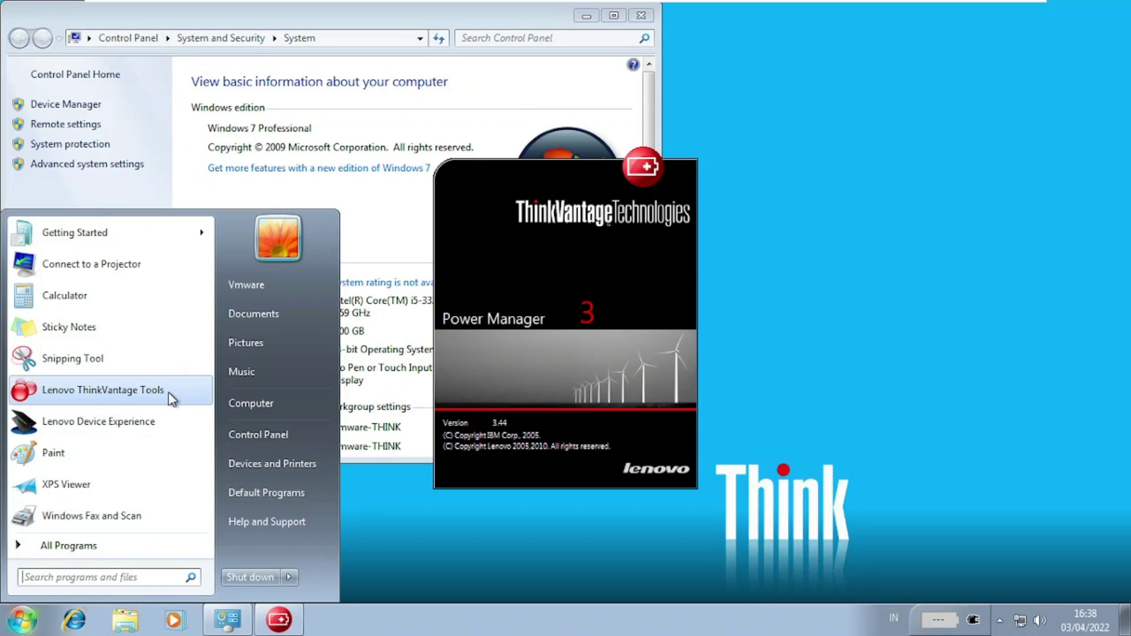
left_click(274, 436)
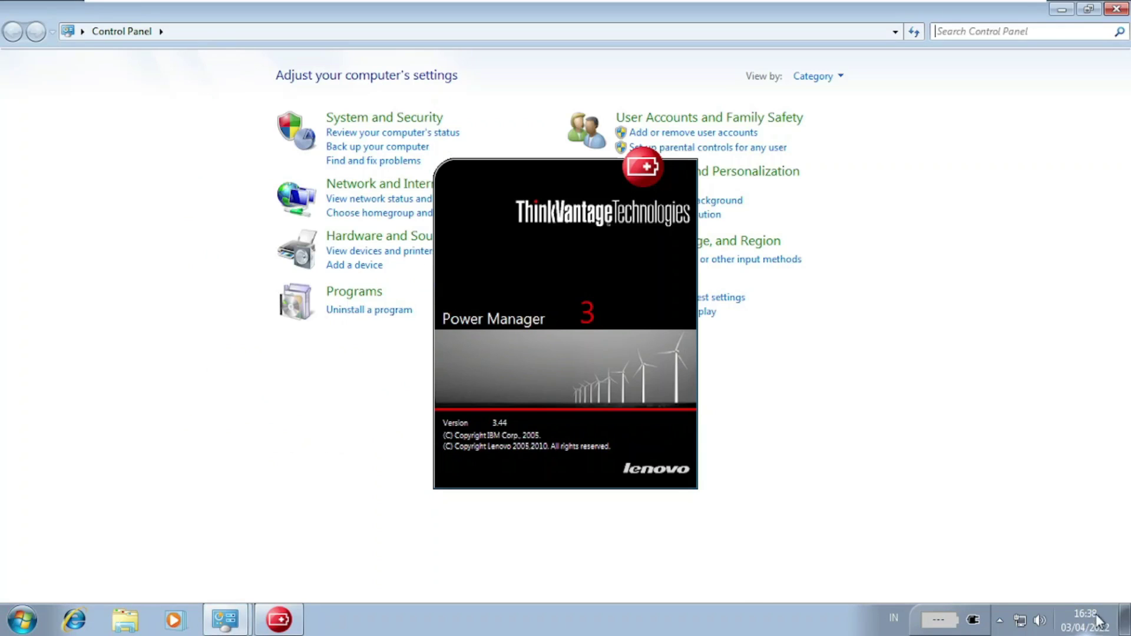
left_click(815, 77)
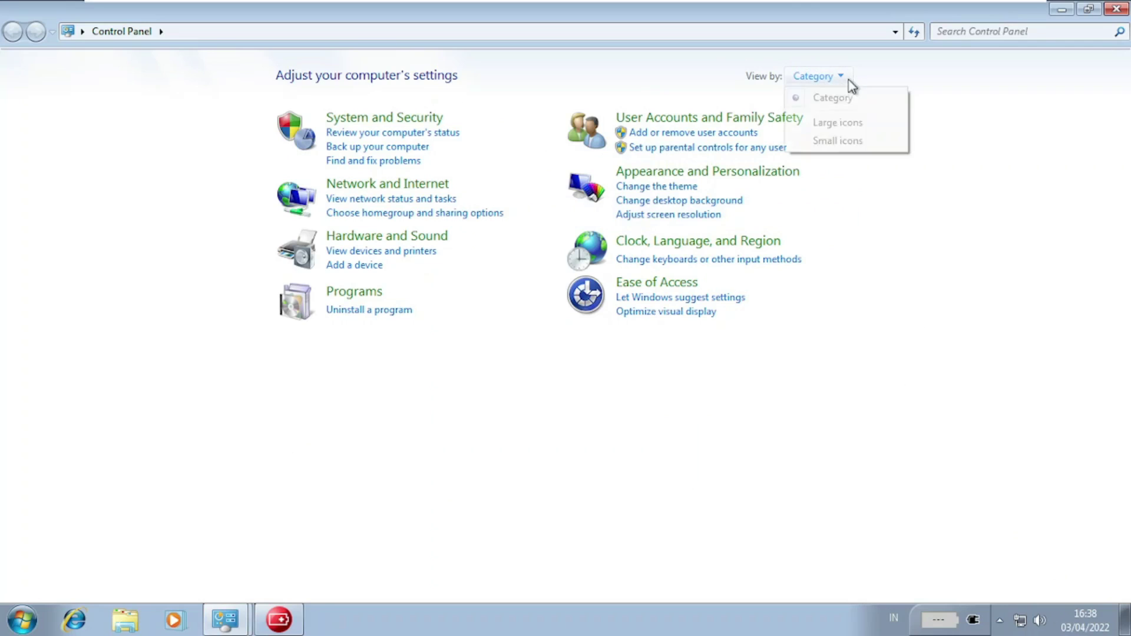
left_click(838, 122)
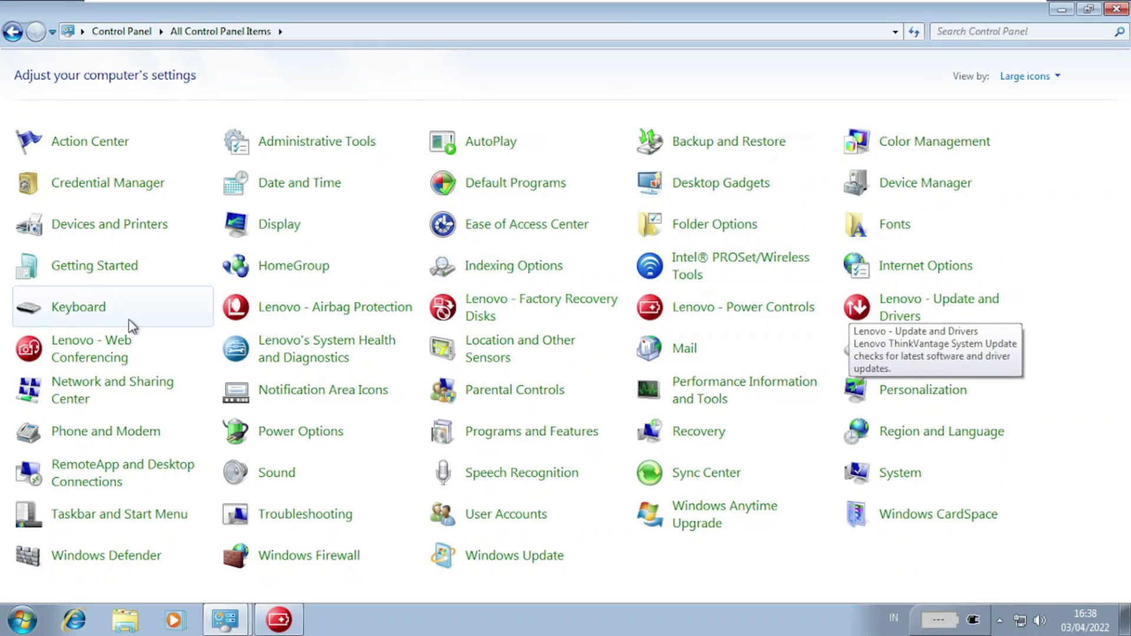
Look at the VoIP call settings in Lenovo - Web Conferencing, and close both that utility and Power Manager.
left_click(82, 360)
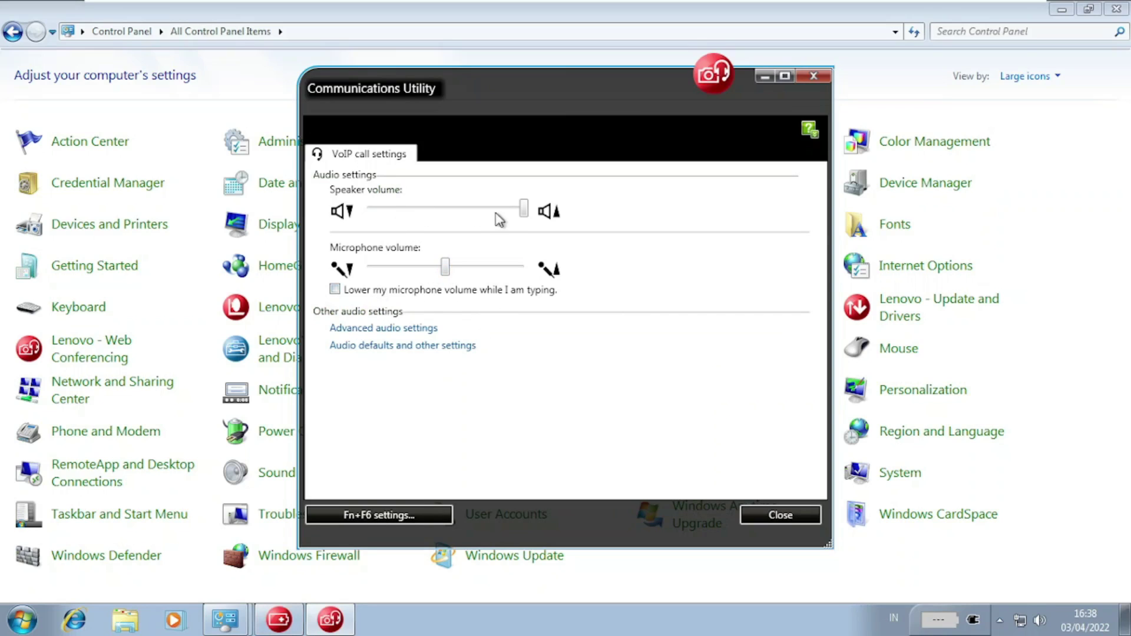
mouse_move(523, 209)
left_mouse_down()
mouse_move(508, 210)
mouse_move(526, 215)
left_mouse_up()
left_click(781, 516)
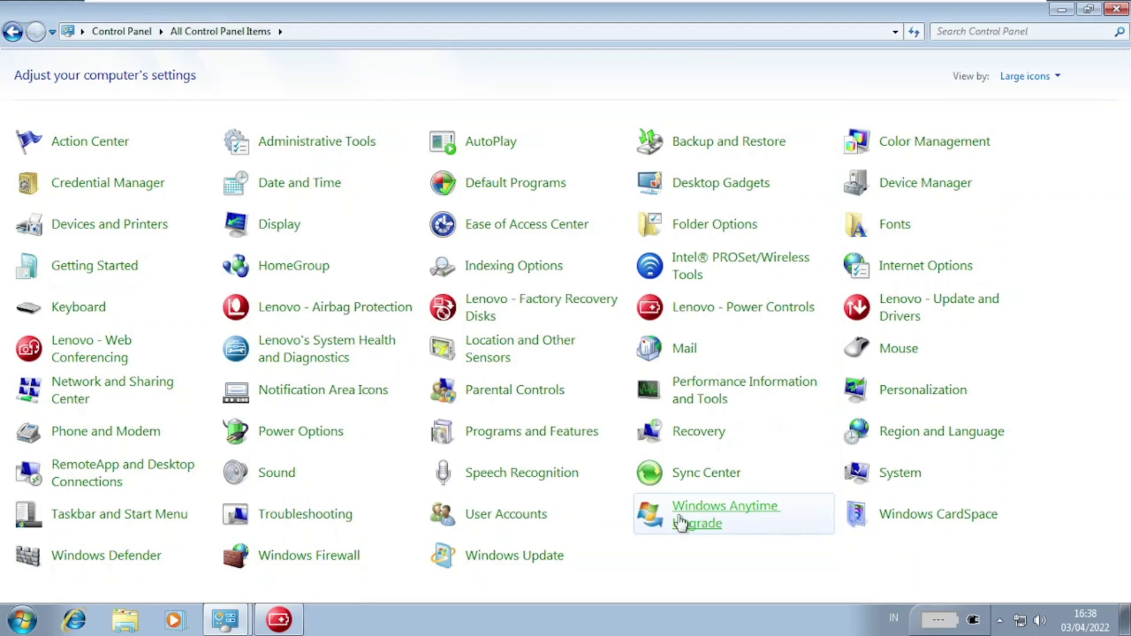
left_click(279, 619)
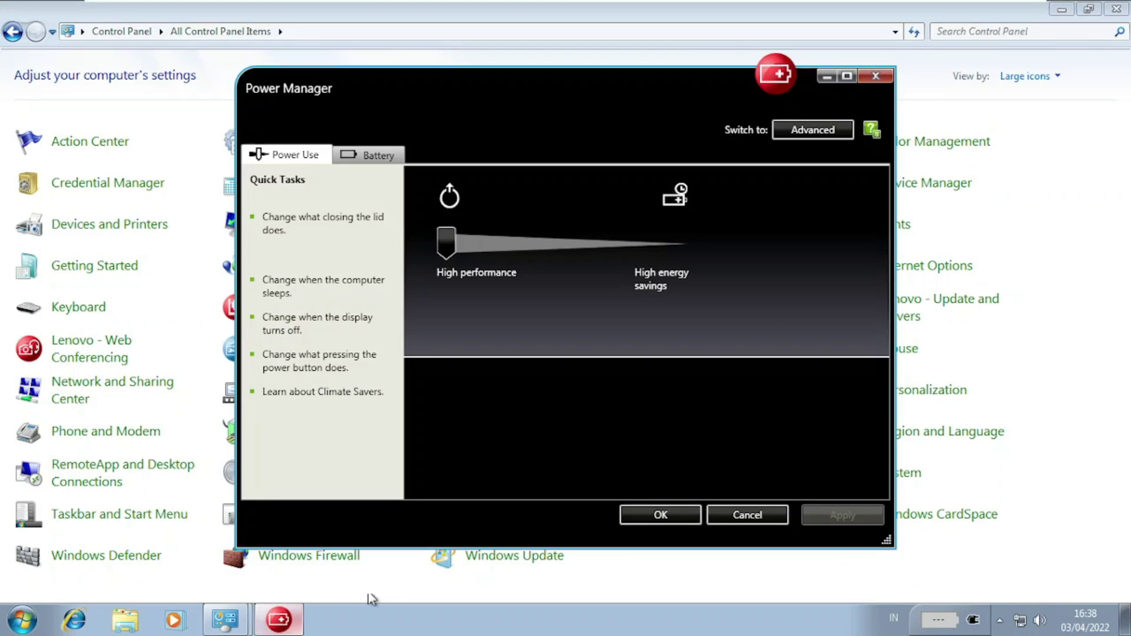
left_click(885, 75)
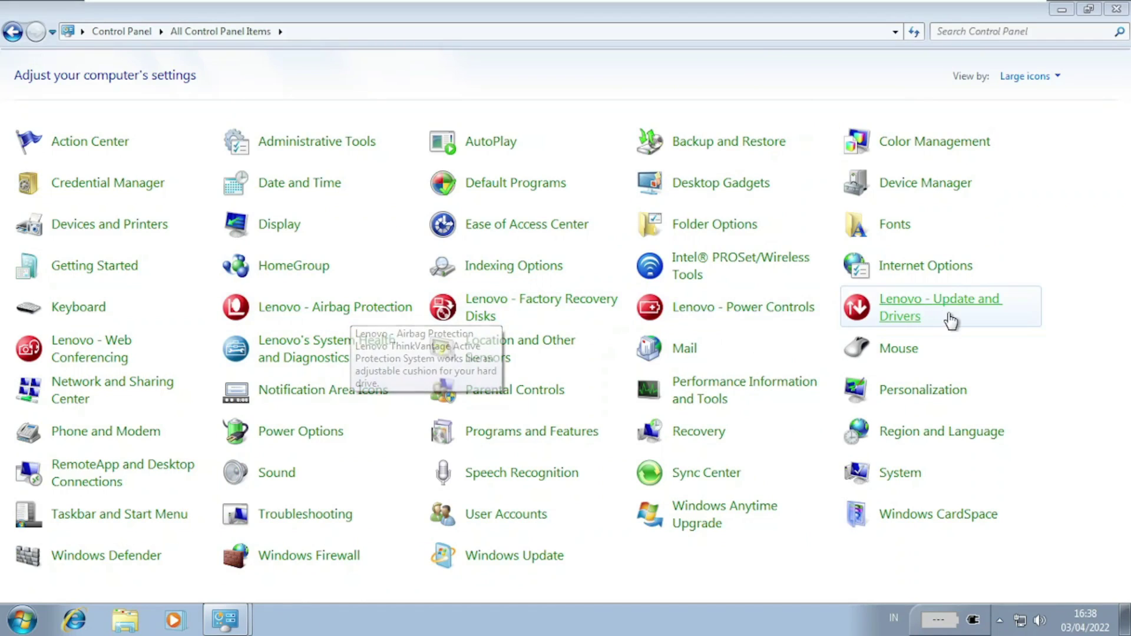
Look through the real-time status, configuration and version information of Lenovo - Airbag Protection, and close its properties.
left_click(373, 309)
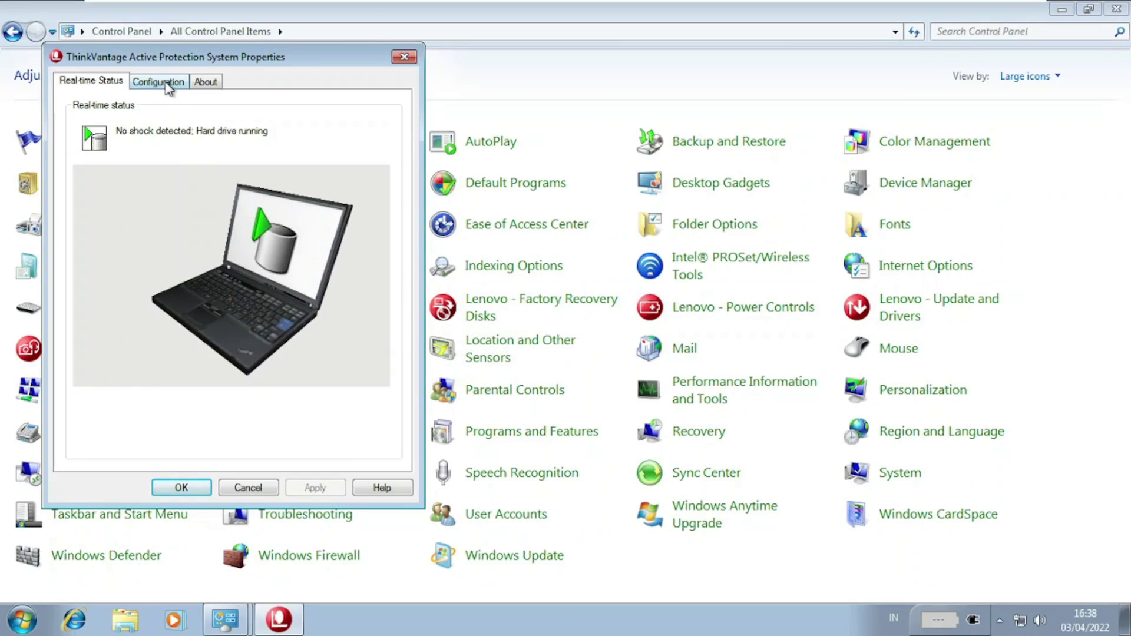
left_click(167, 82)
left_click(210, 82)
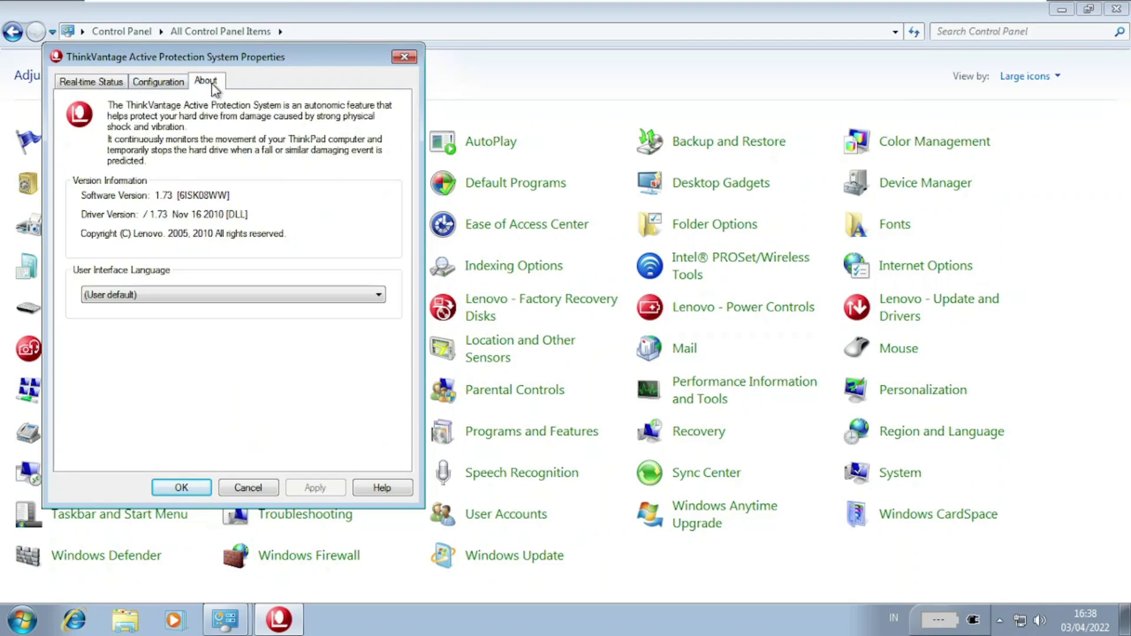
left_click(109, 82)
left_click(158, 82)
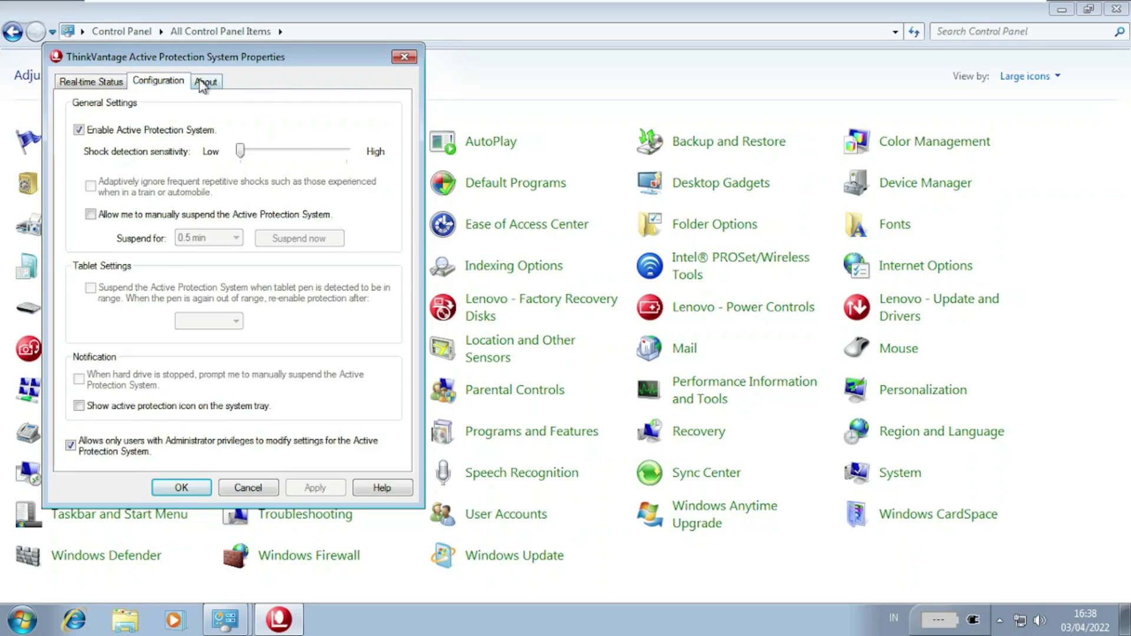
left_click(206, 82)
left_click(103, 84)
left_click(404, 57)
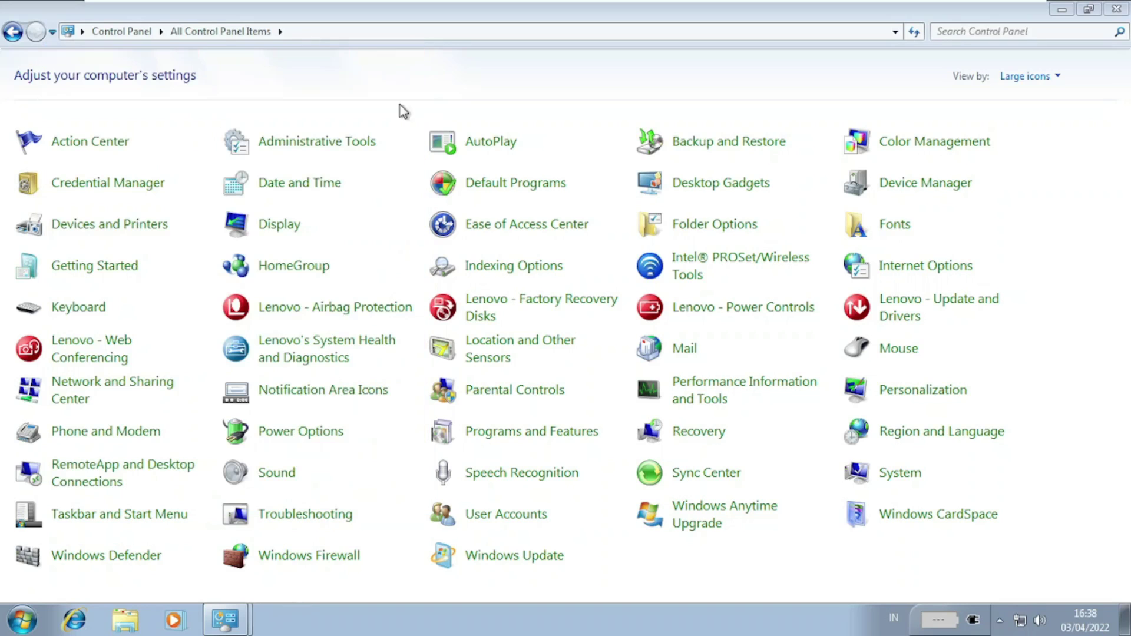
Launch Lenovo - Factory Recovery Disks with permission to make changes, view the Create Recovery Media window, and quit it.
left_click(514, 312)
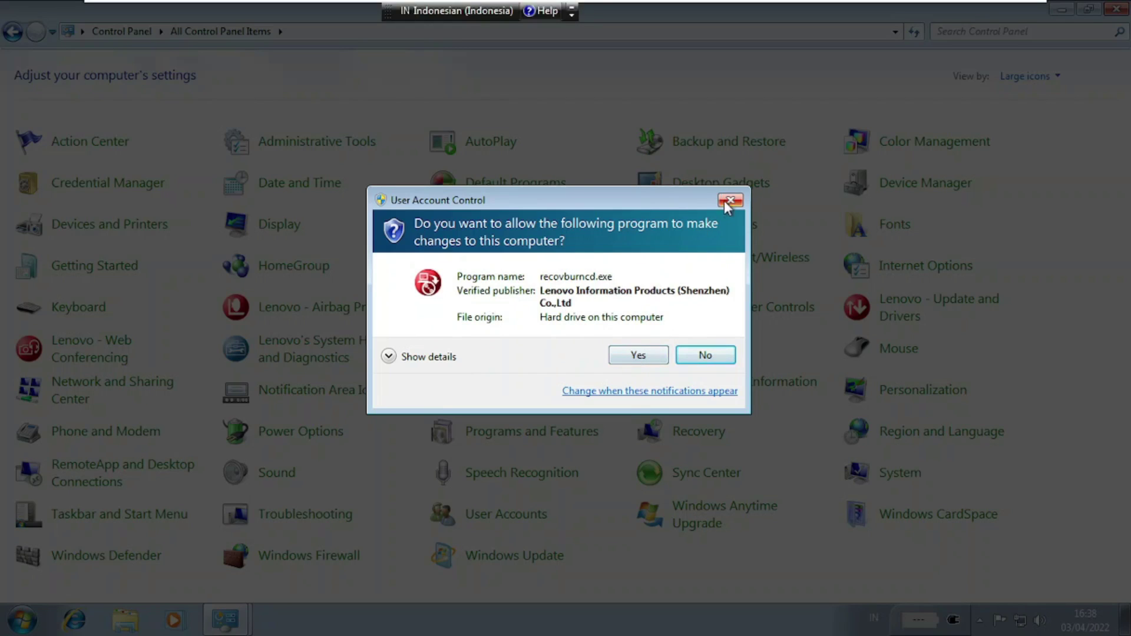
left_click(648, 353)
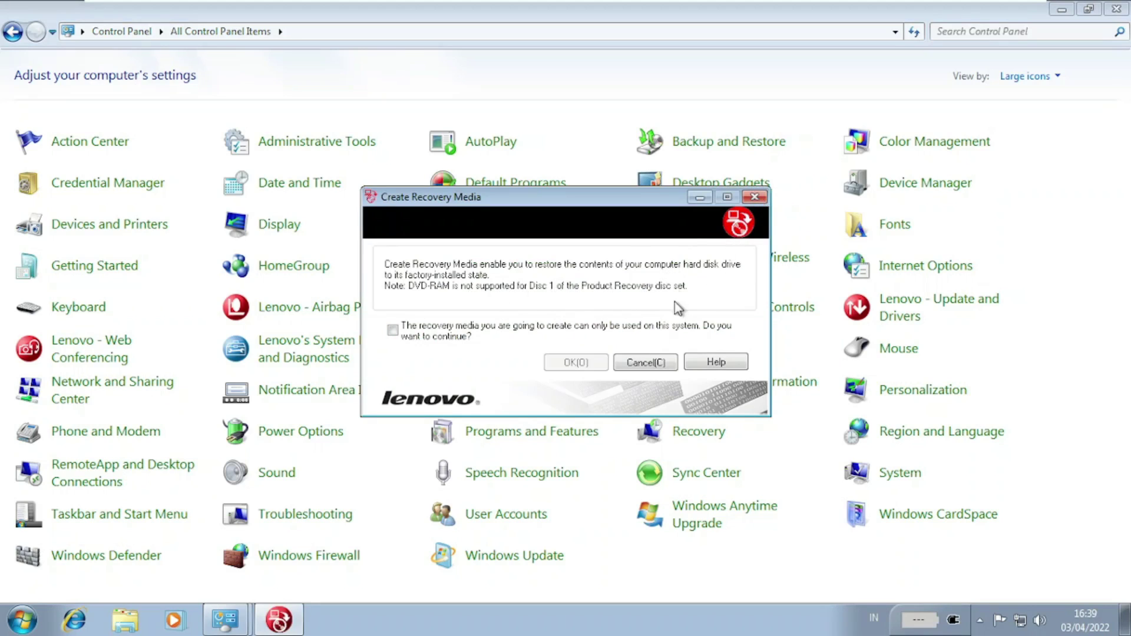
left_click(645, 363)
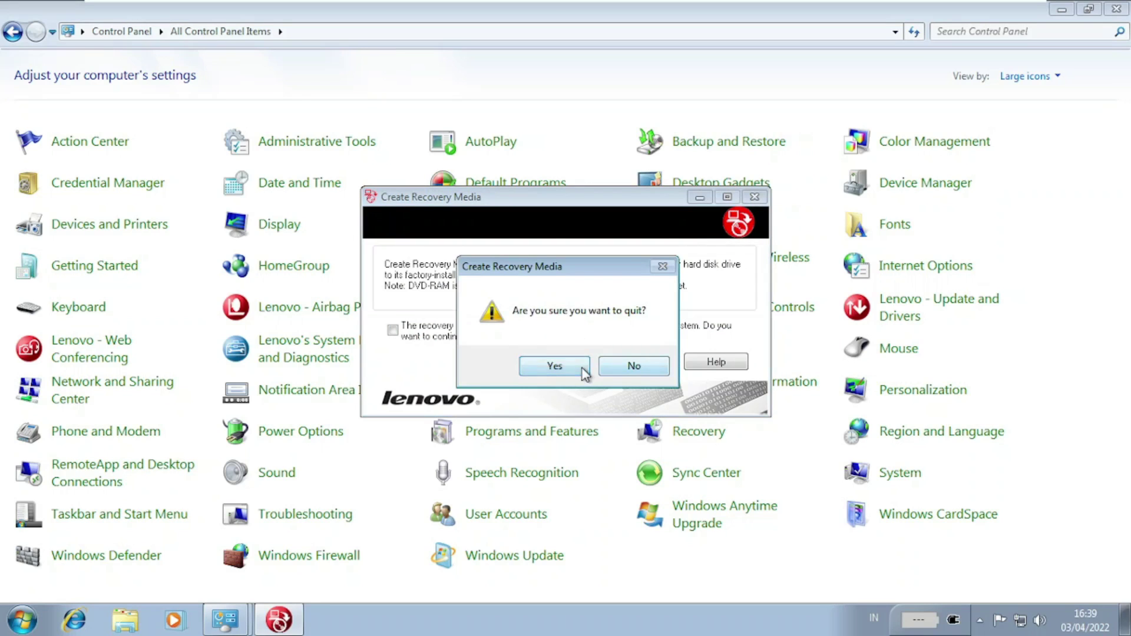
left_click(582, 368)
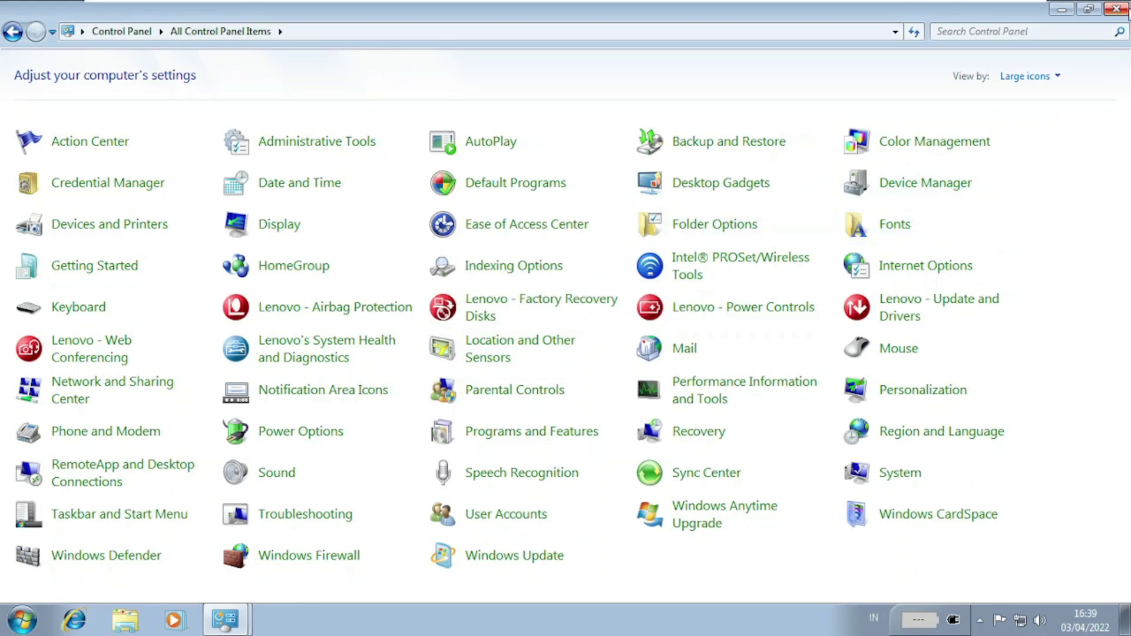
Close the Control Panel items, look through the basic computer information in the System window, and close it.
left_click(1121, 14)
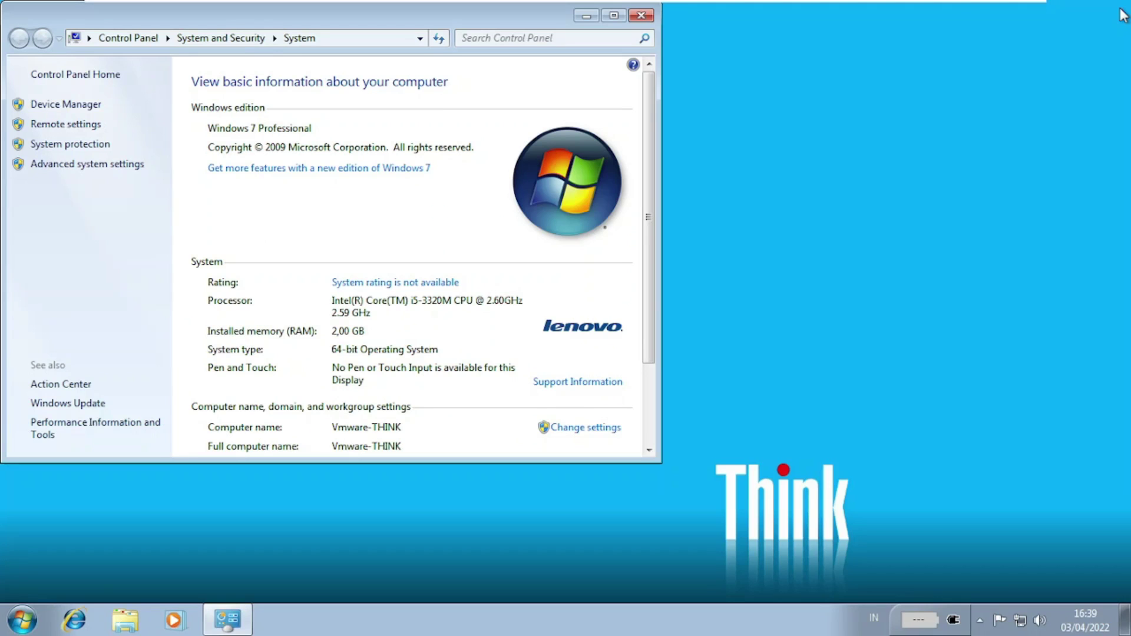
scroll(651, 194, "down", 3)
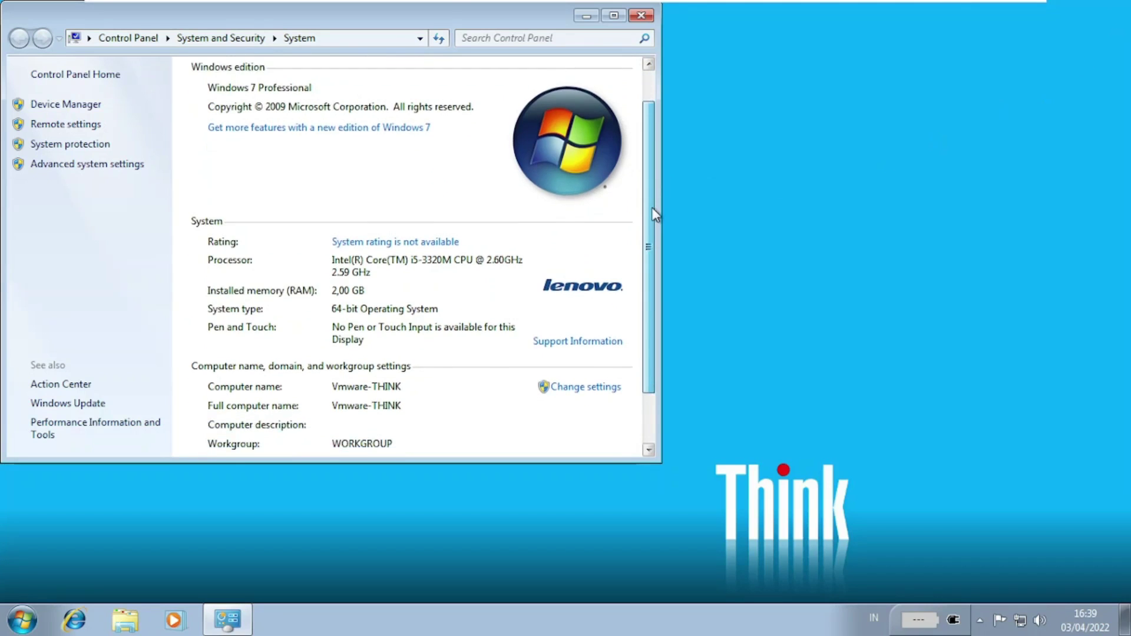
left_click_drag(649, 315, 652, 89)
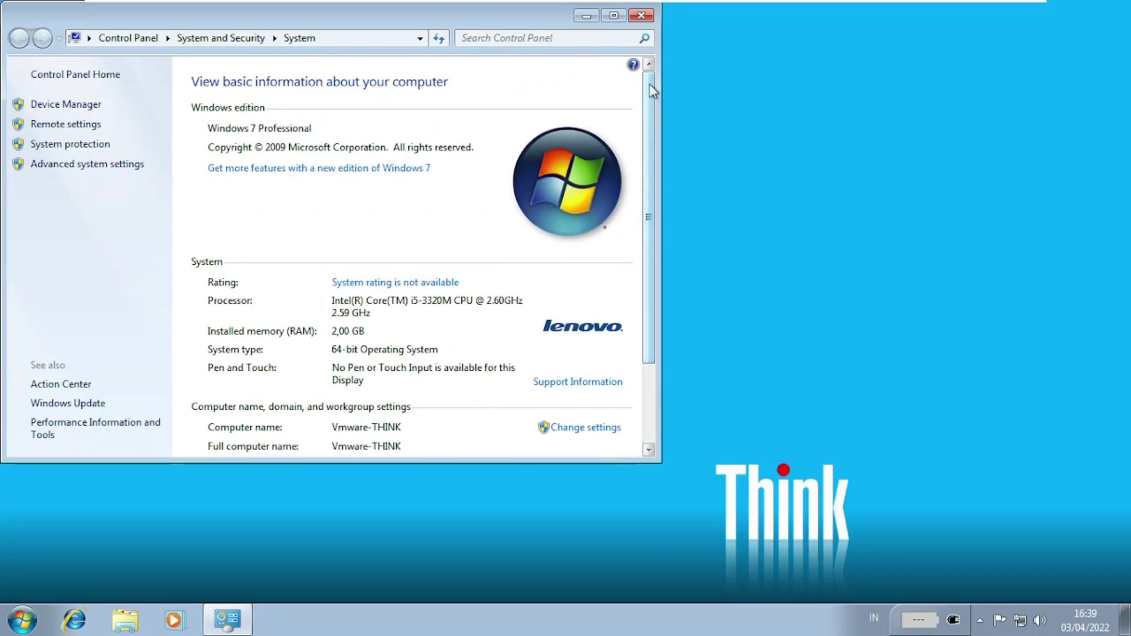
left_click(641, 16)
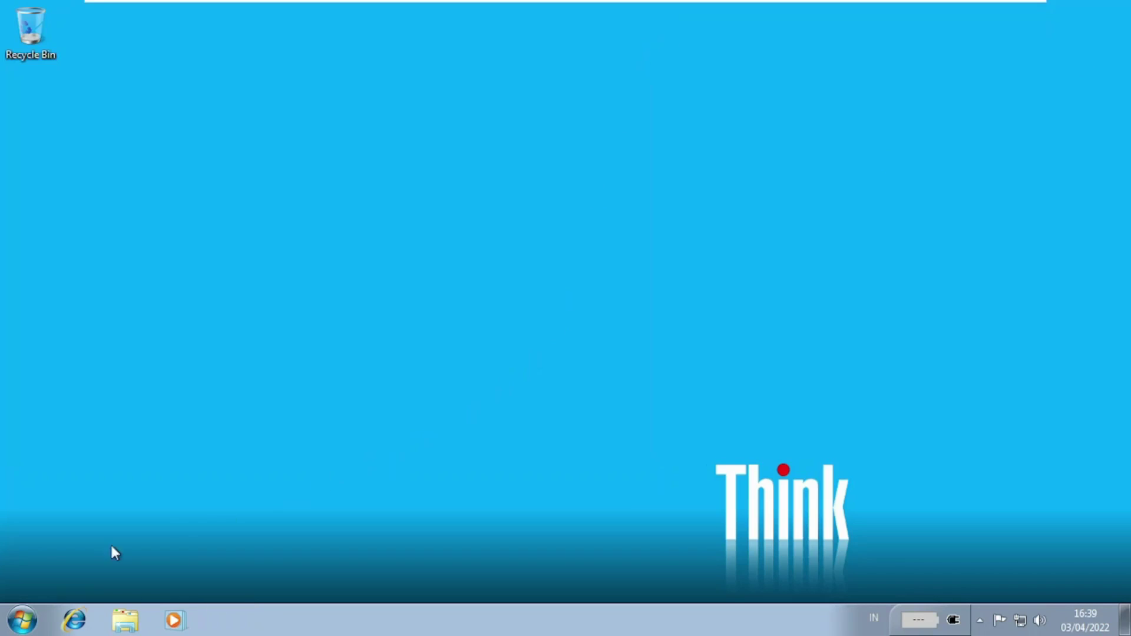
Open the computer's system properties again.
left_click(22, 620)
right_click(277, 412)
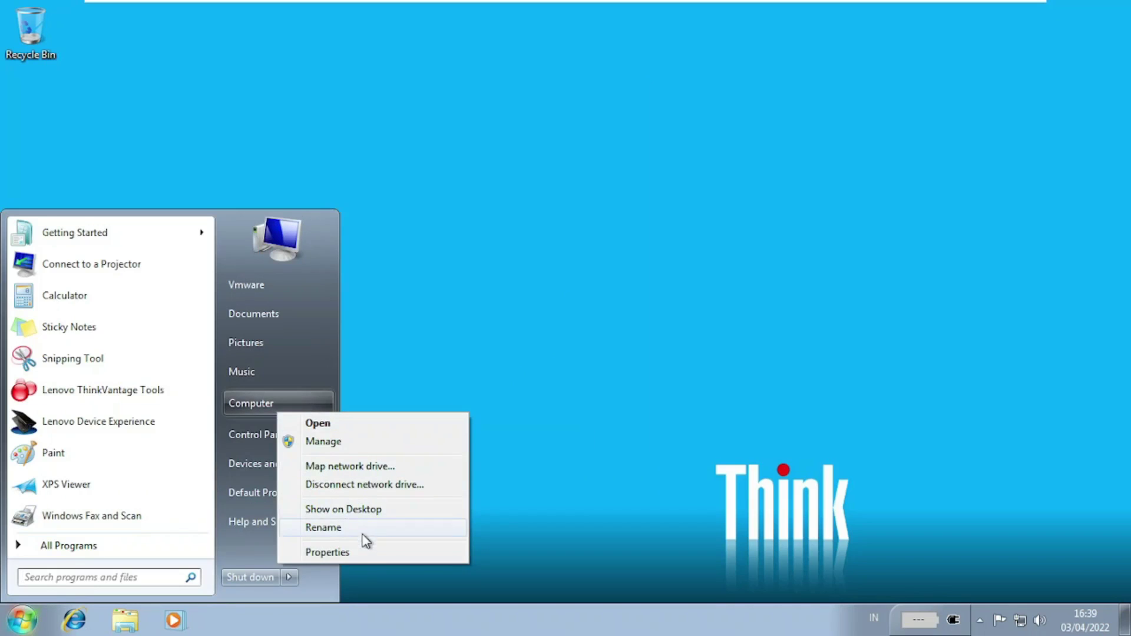
left_click(365, 553)
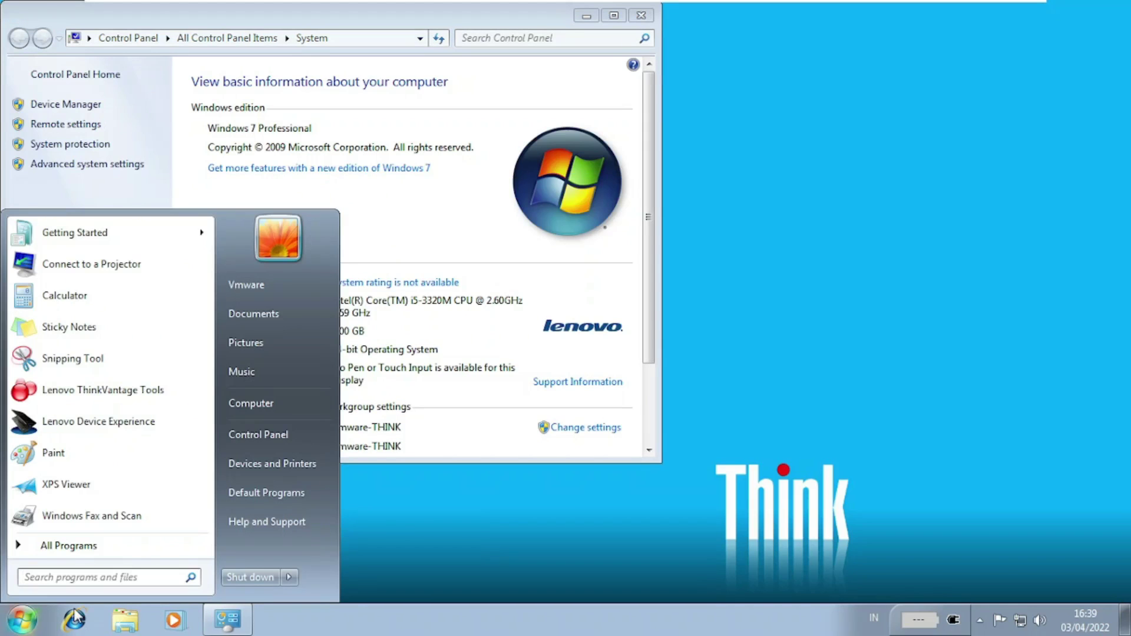
Run winver, place the About Windows dialog beside the System window to compare them, and close both.
type("winver")
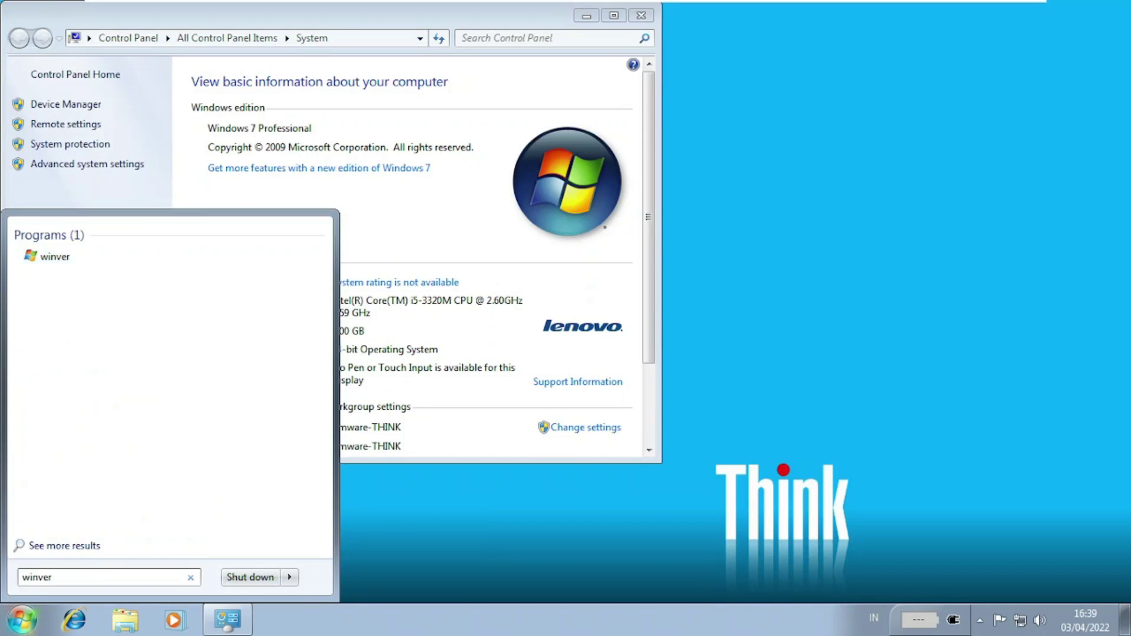
left_click(77, 255)
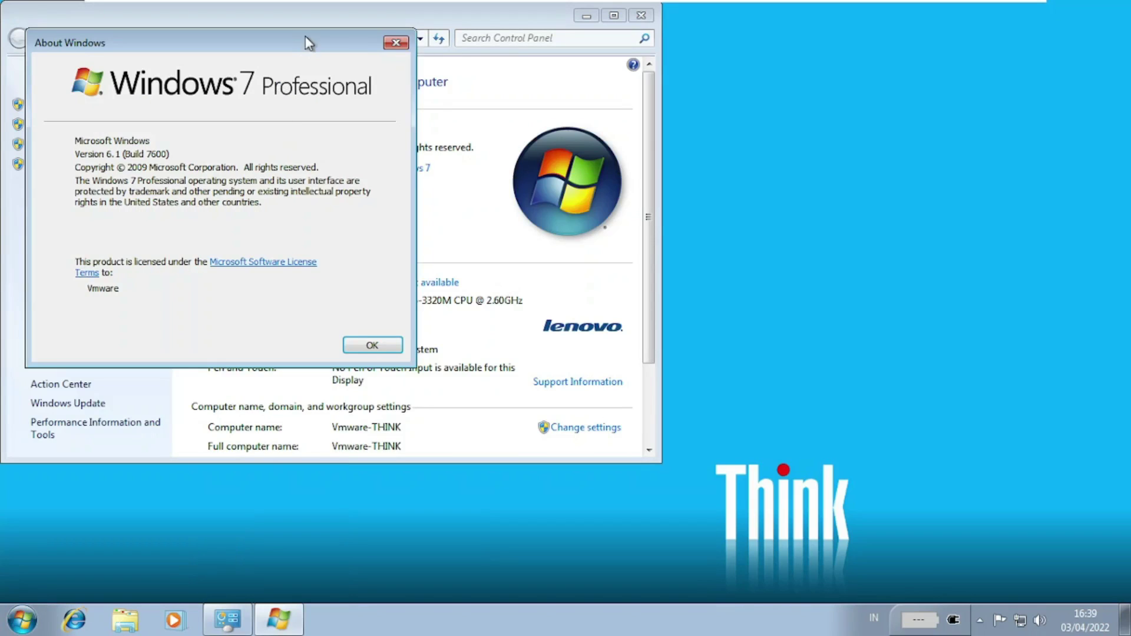
left_click_drag(305, 42, 968, 61)
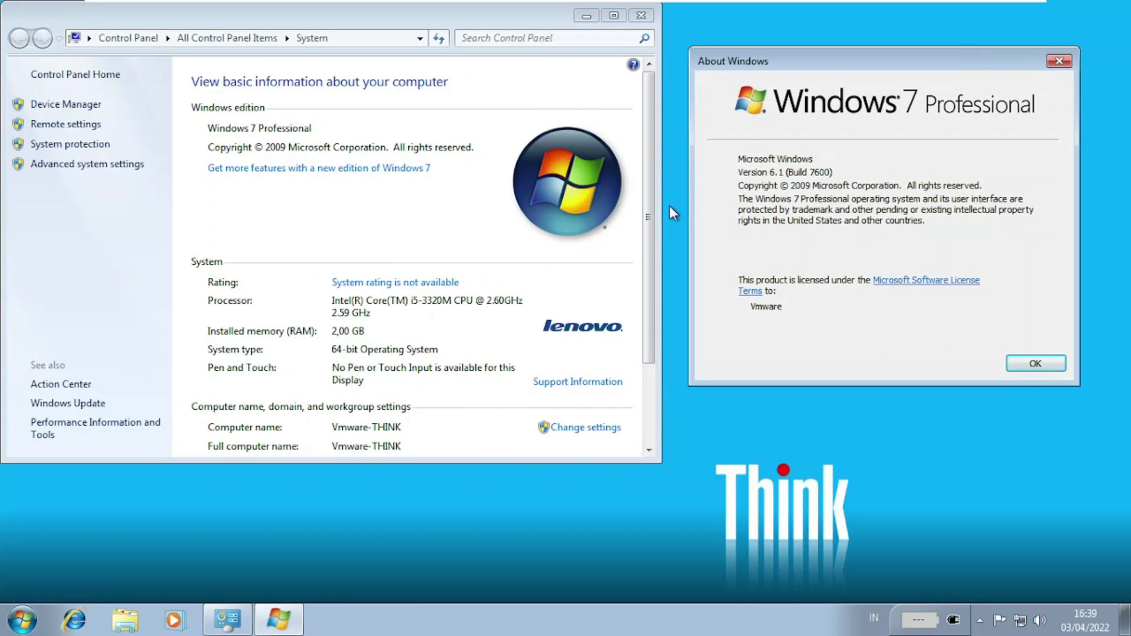
left_click(661, 230)
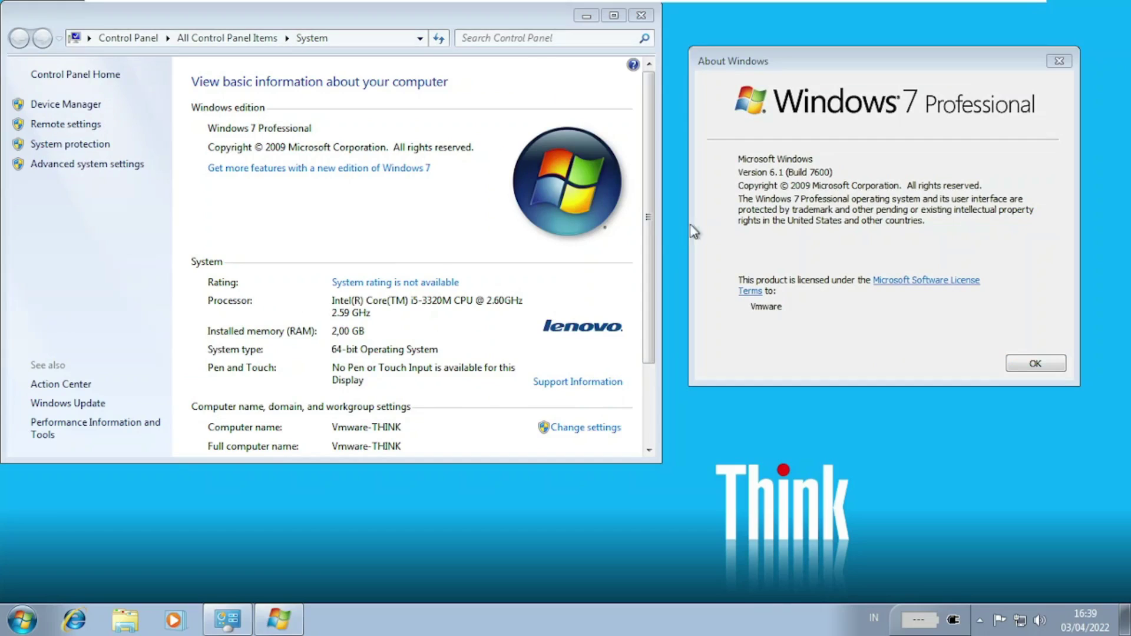
left_click(1065, 61)
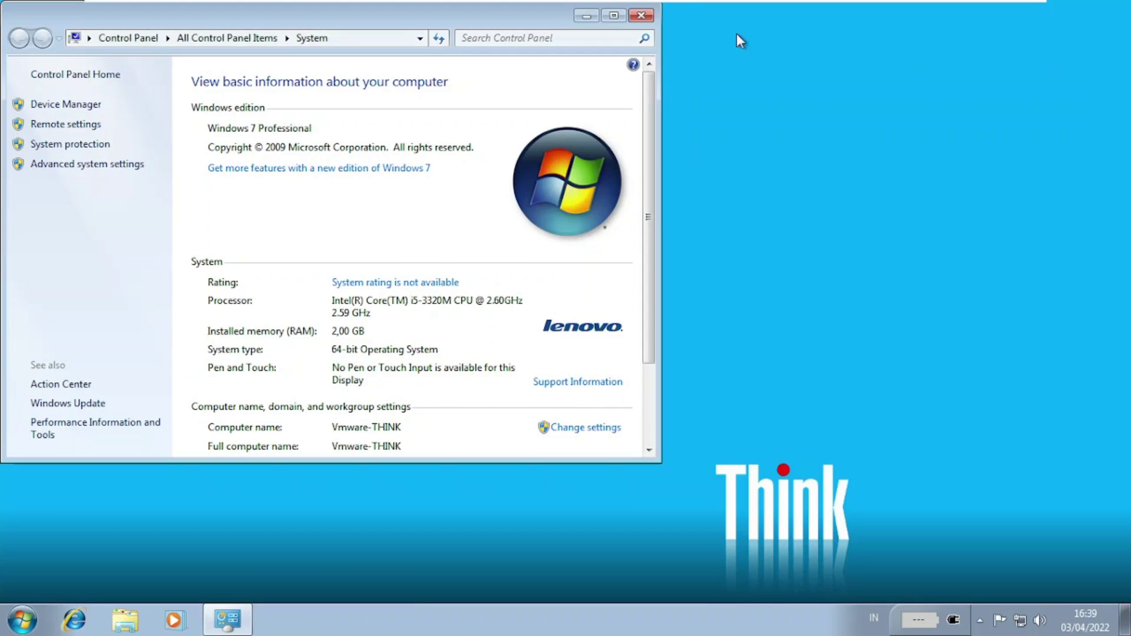
left_click(642, 16)
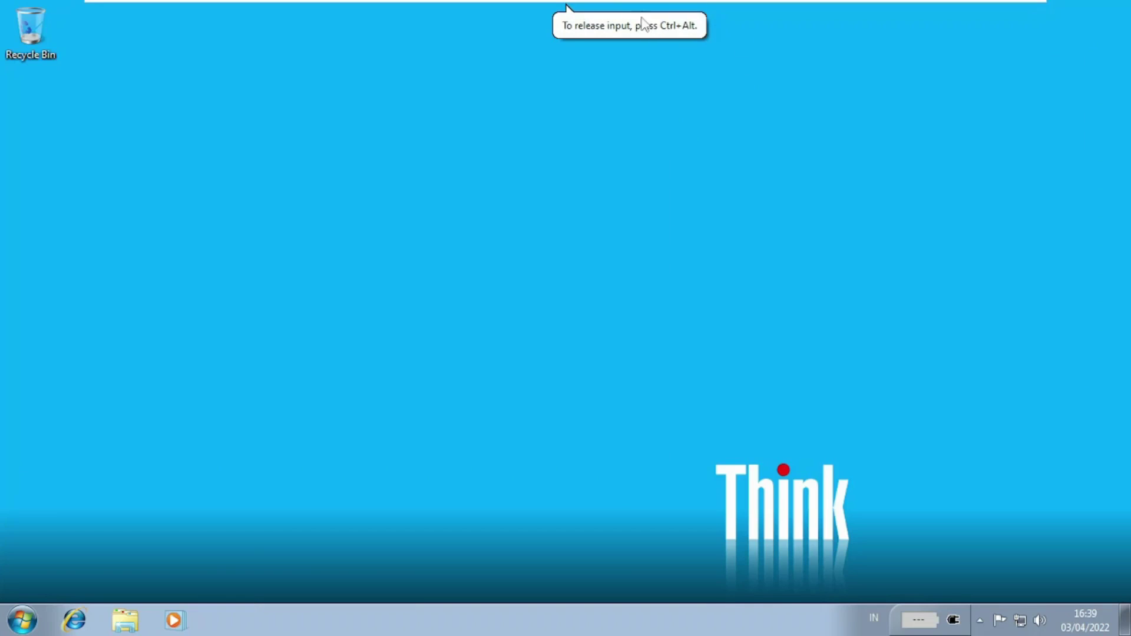
Shut down Windows.
left_click(22, 619)
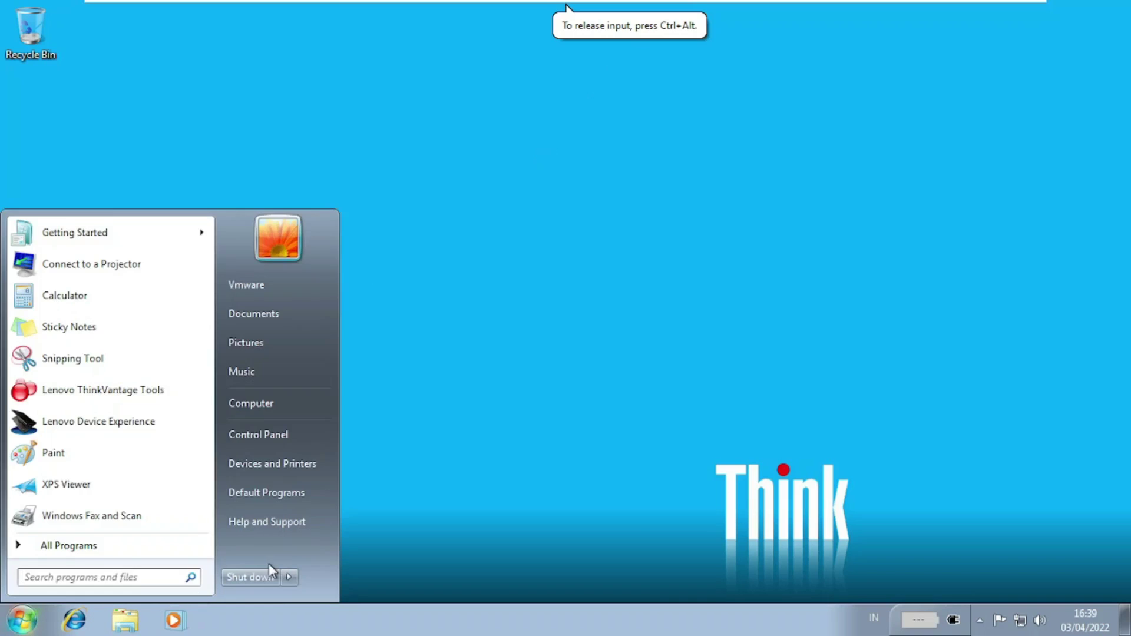
left_click(261, 578)
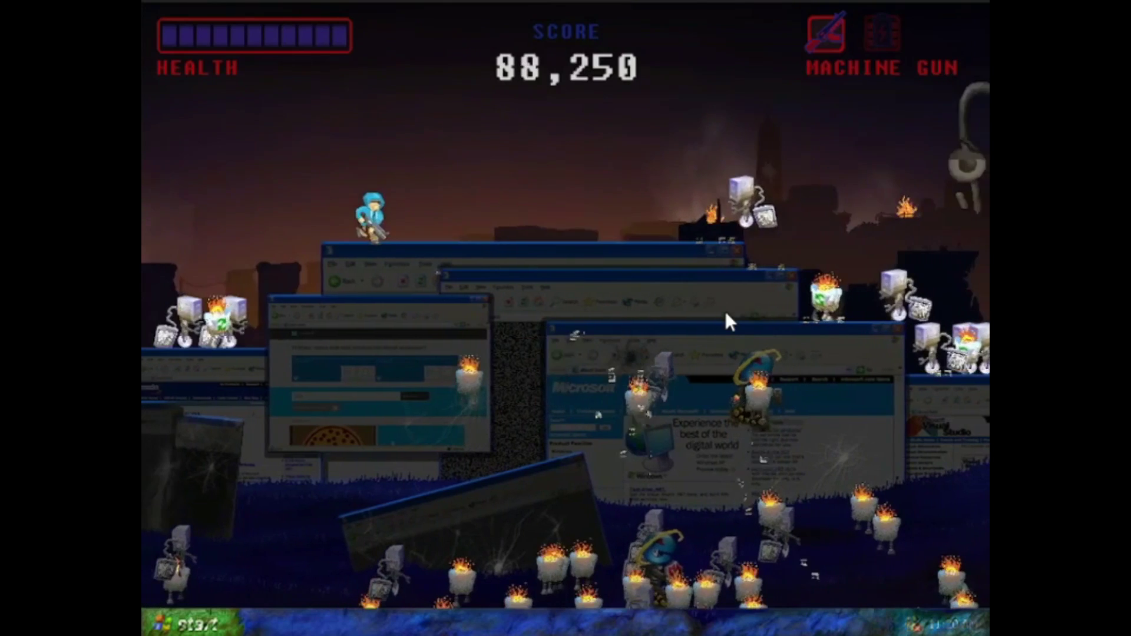
key("Right")
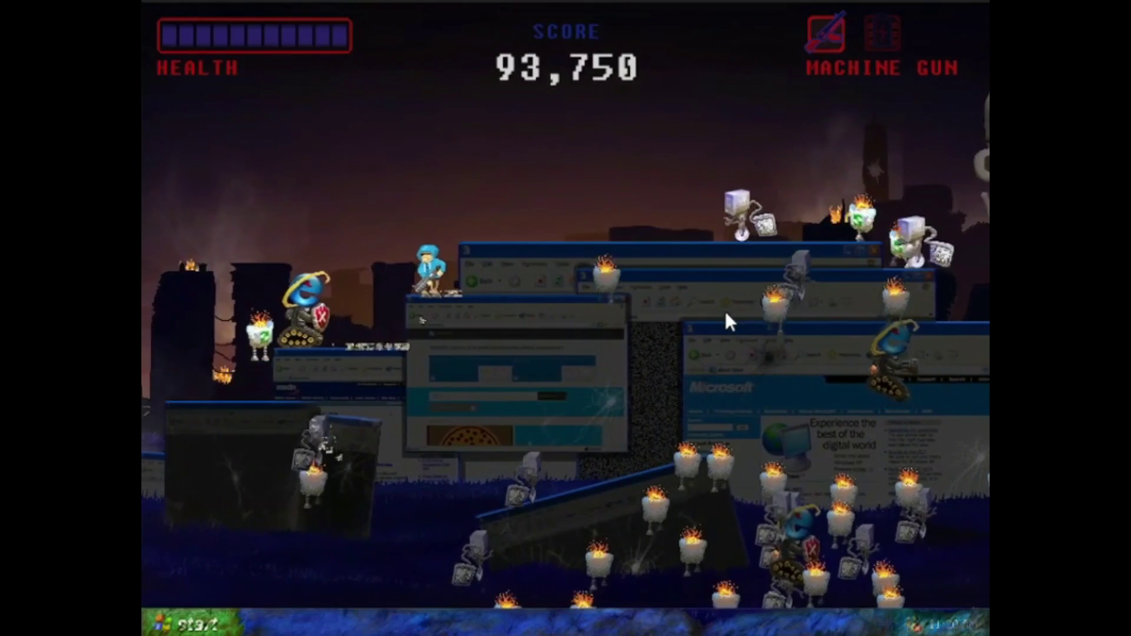
key("2")
key("1")
key("Up")
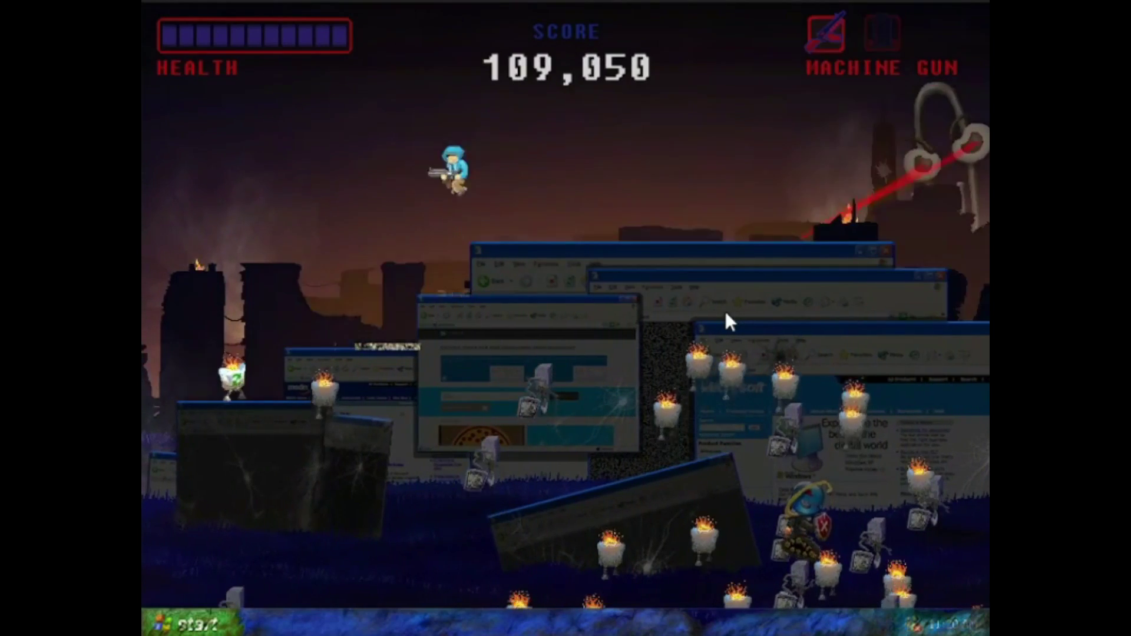
key("Left")
key("Up")
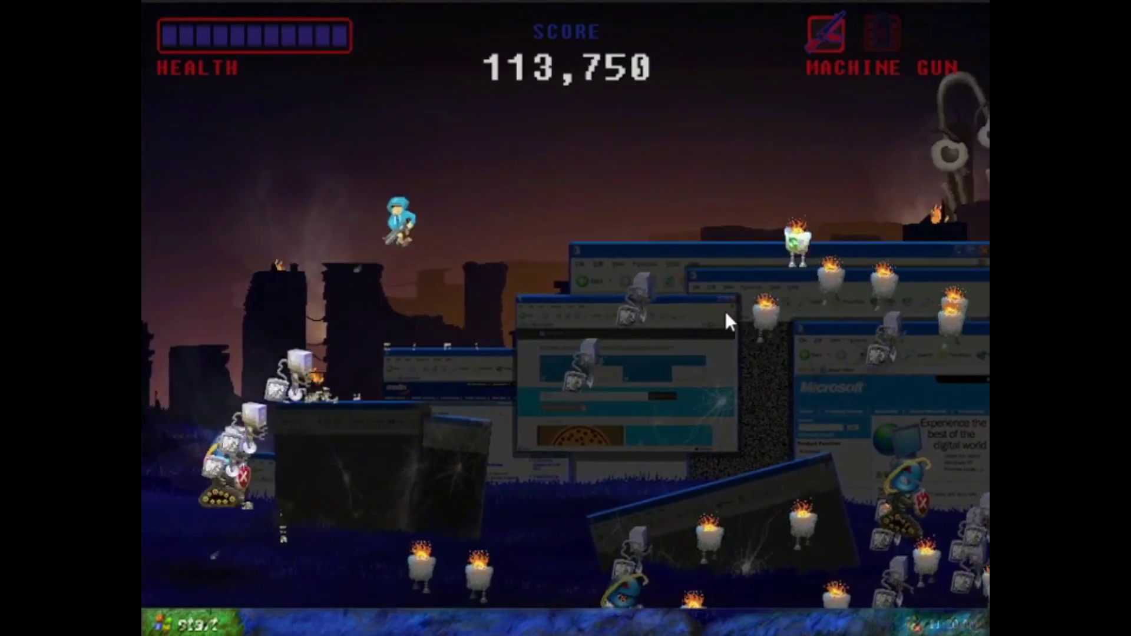
key("2")
left_click(729, 321)
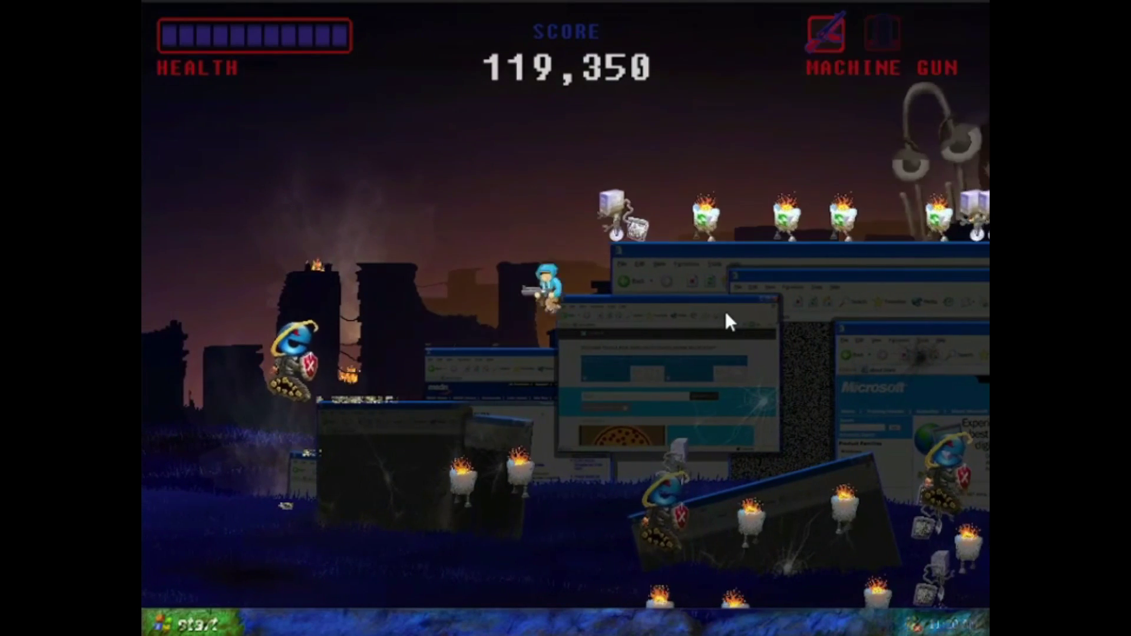
key("Left")
left_click(729, 321)
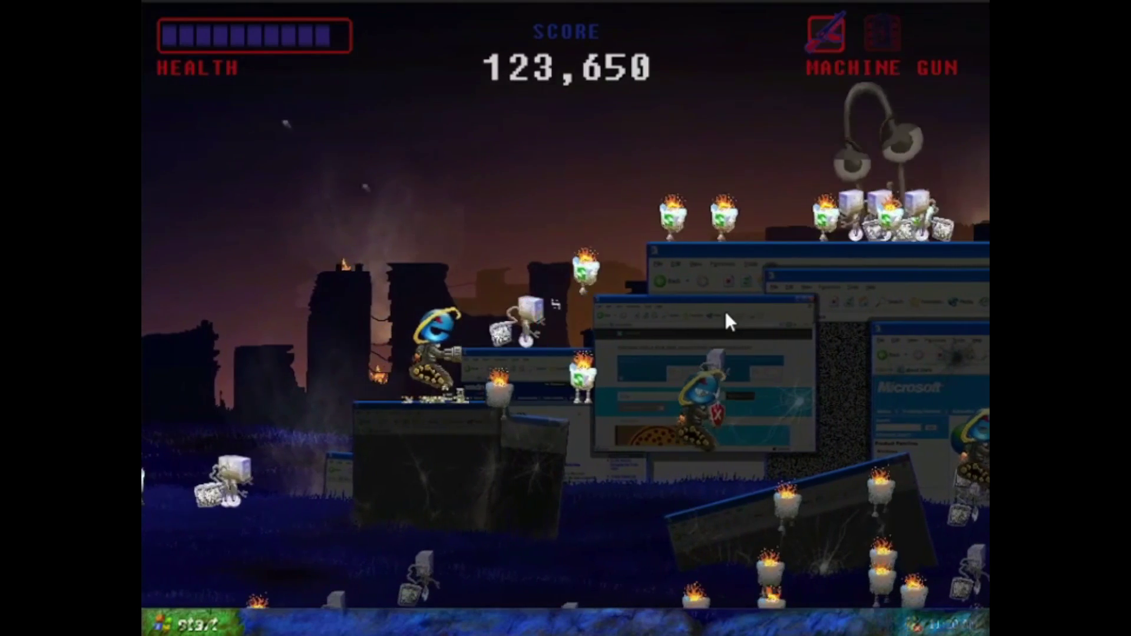
key("Up")
left_click(729, 321)
key("Right")
key("2")
key("1")
left_click(728, 321)
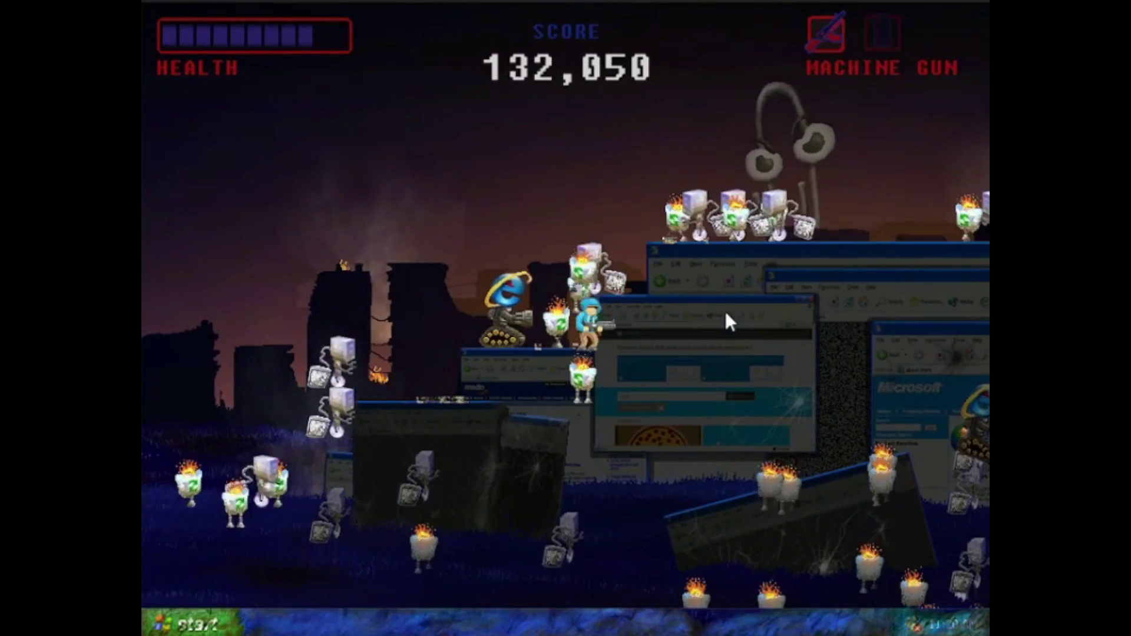